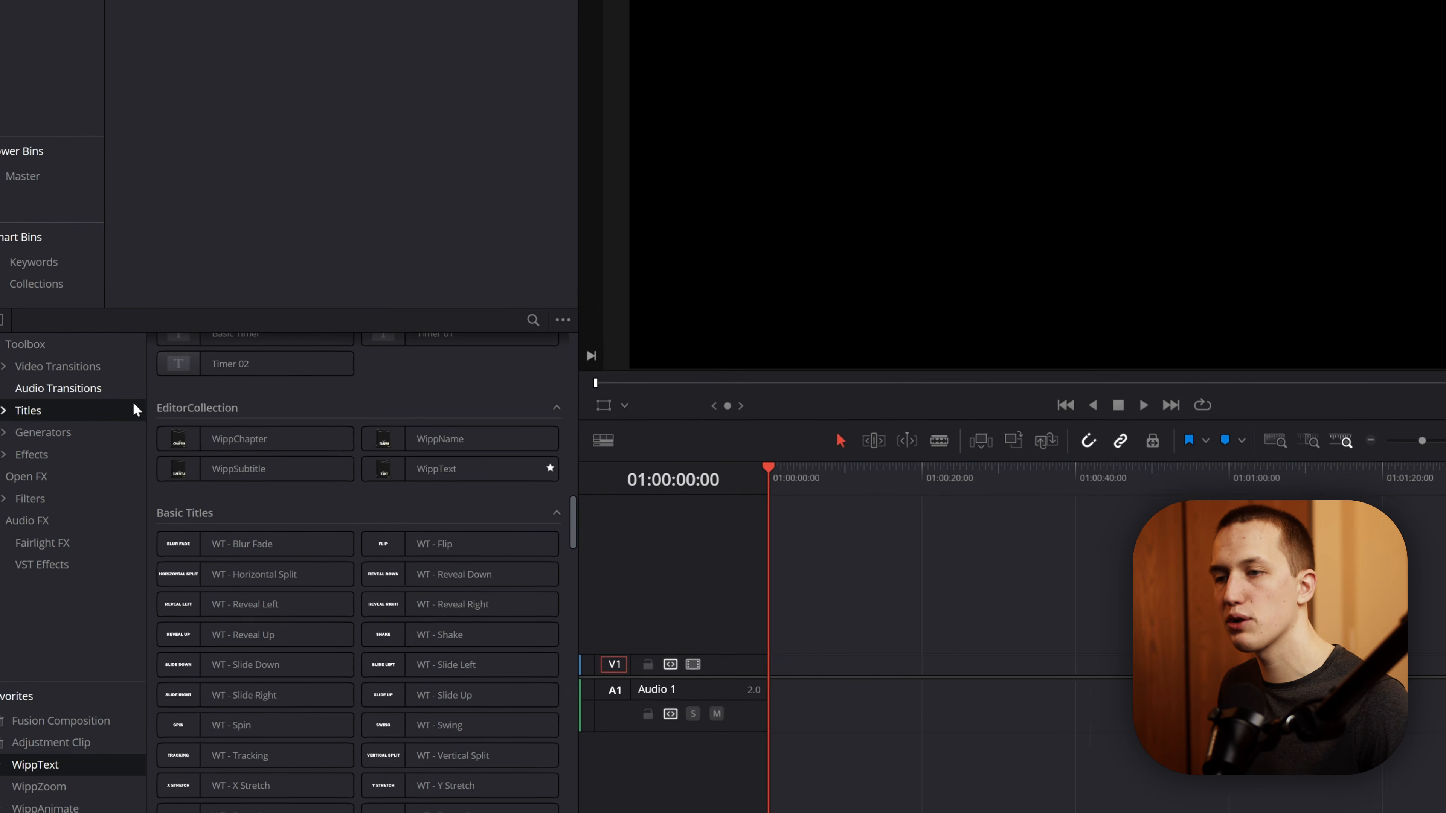
Add the WippText title to video track 1, increase its text size to about 0.134, and save the project
left_click_drag(439, 469, 803, 674)
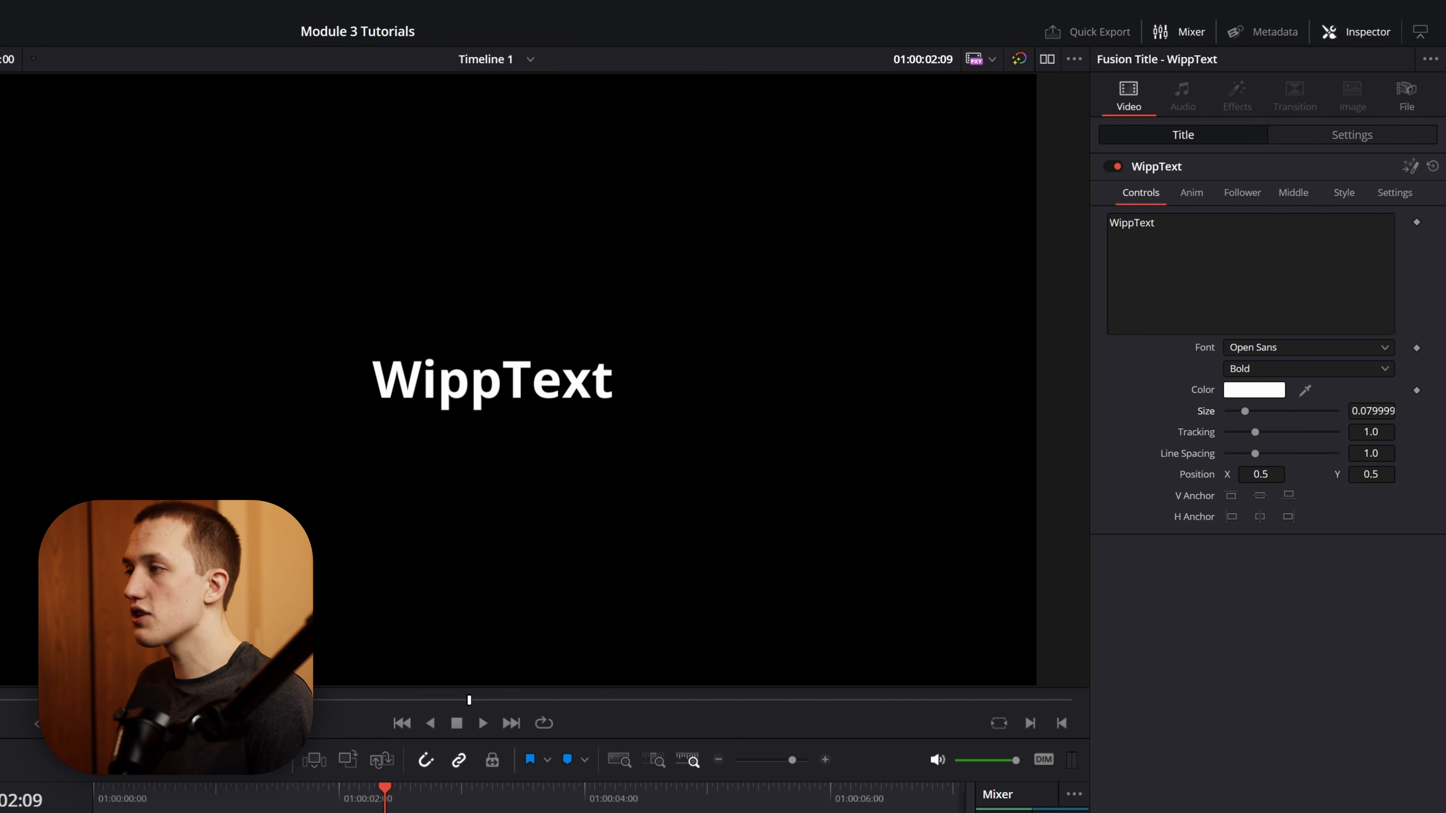
mouse_move(1246, 412)
left_mouse_down()
mouse_move(1274, 413)
mouse_move(1258, 411)
left_mouse_up()
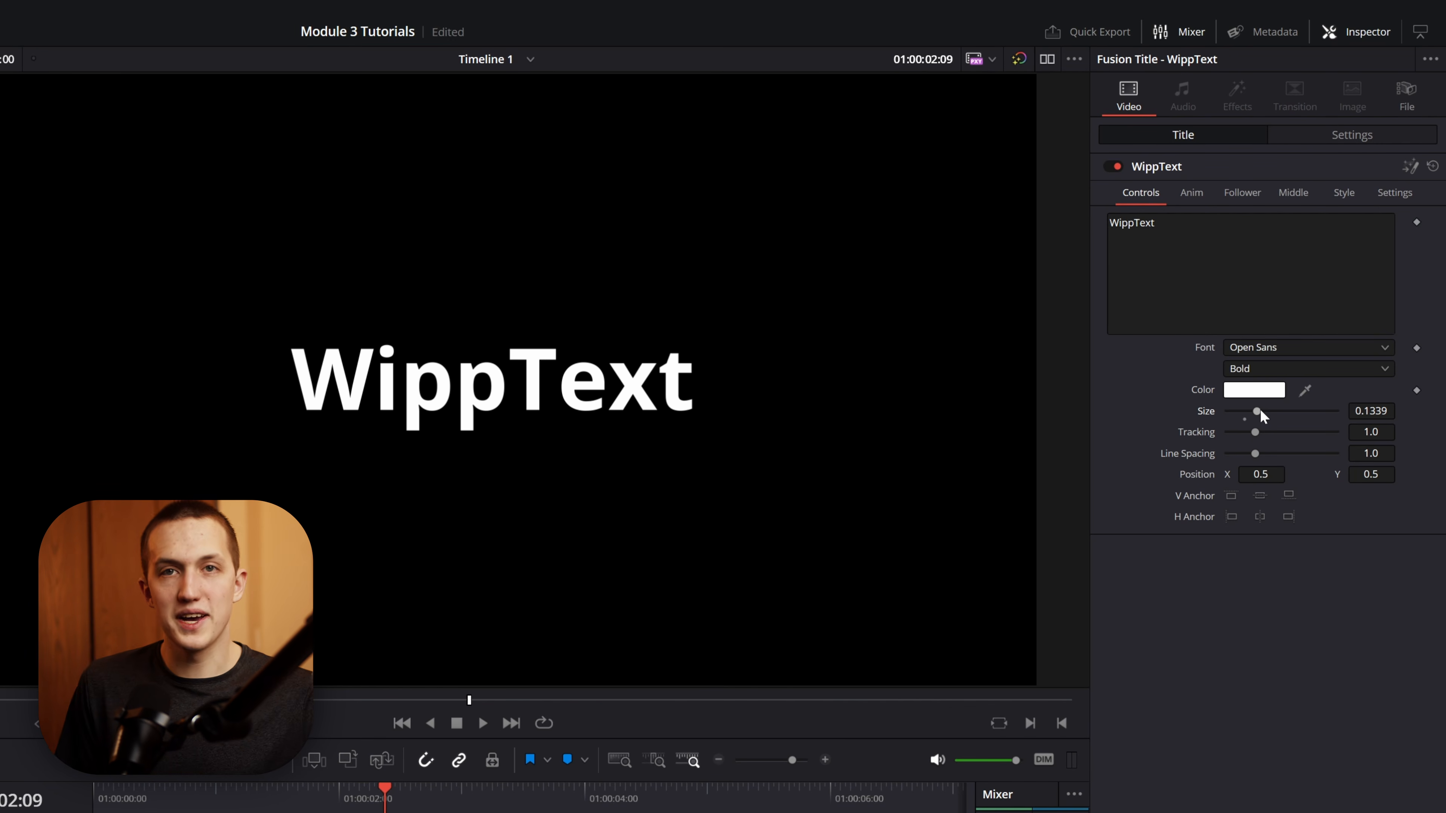
key("ctrl+s")
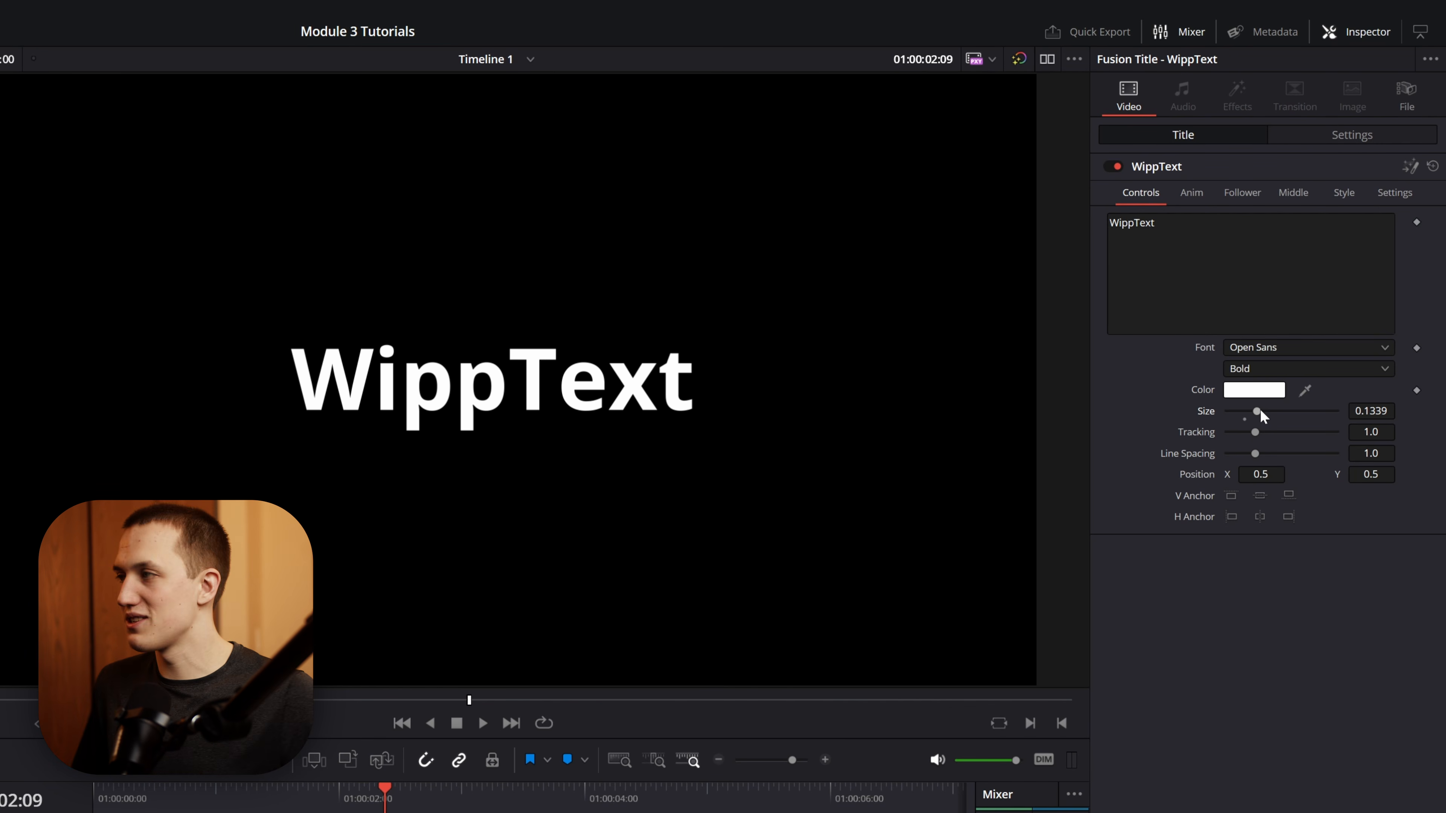
Enable the size animation on the WippText title and preview it from the start of the timeline
left_click(1190, 194)
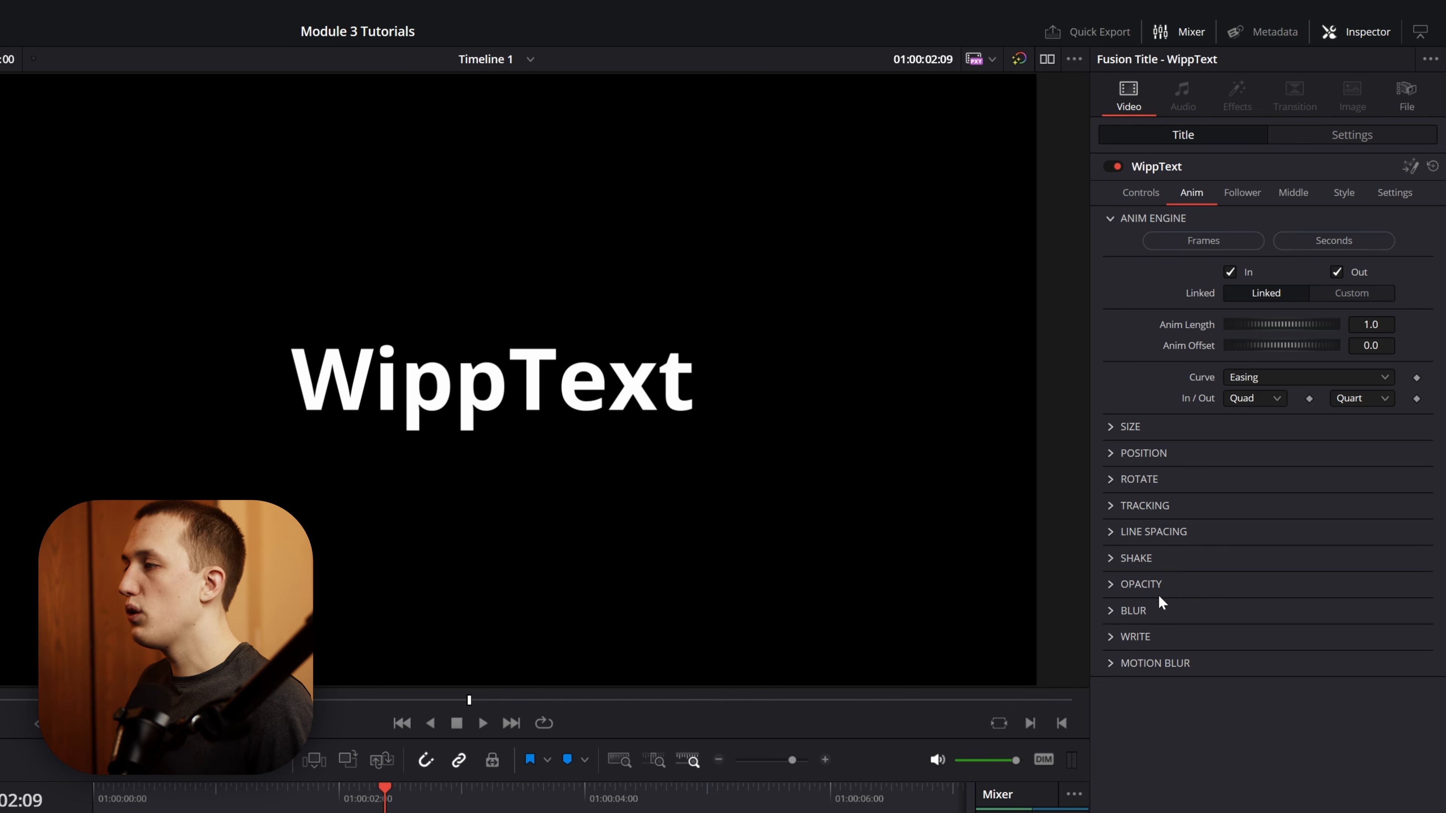
left_click(1111, 428)
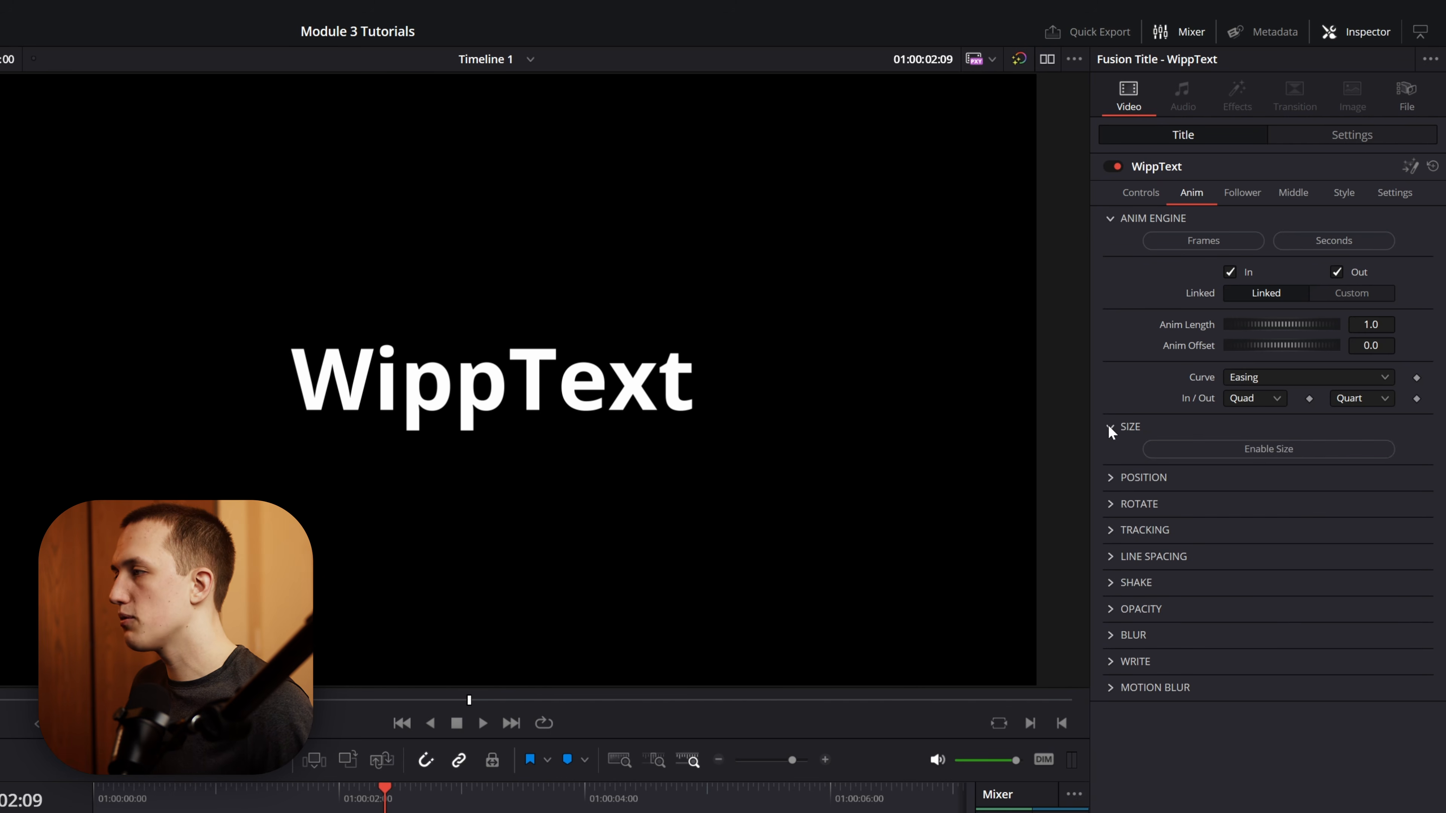
left_click(1264, 450)
key("Home")
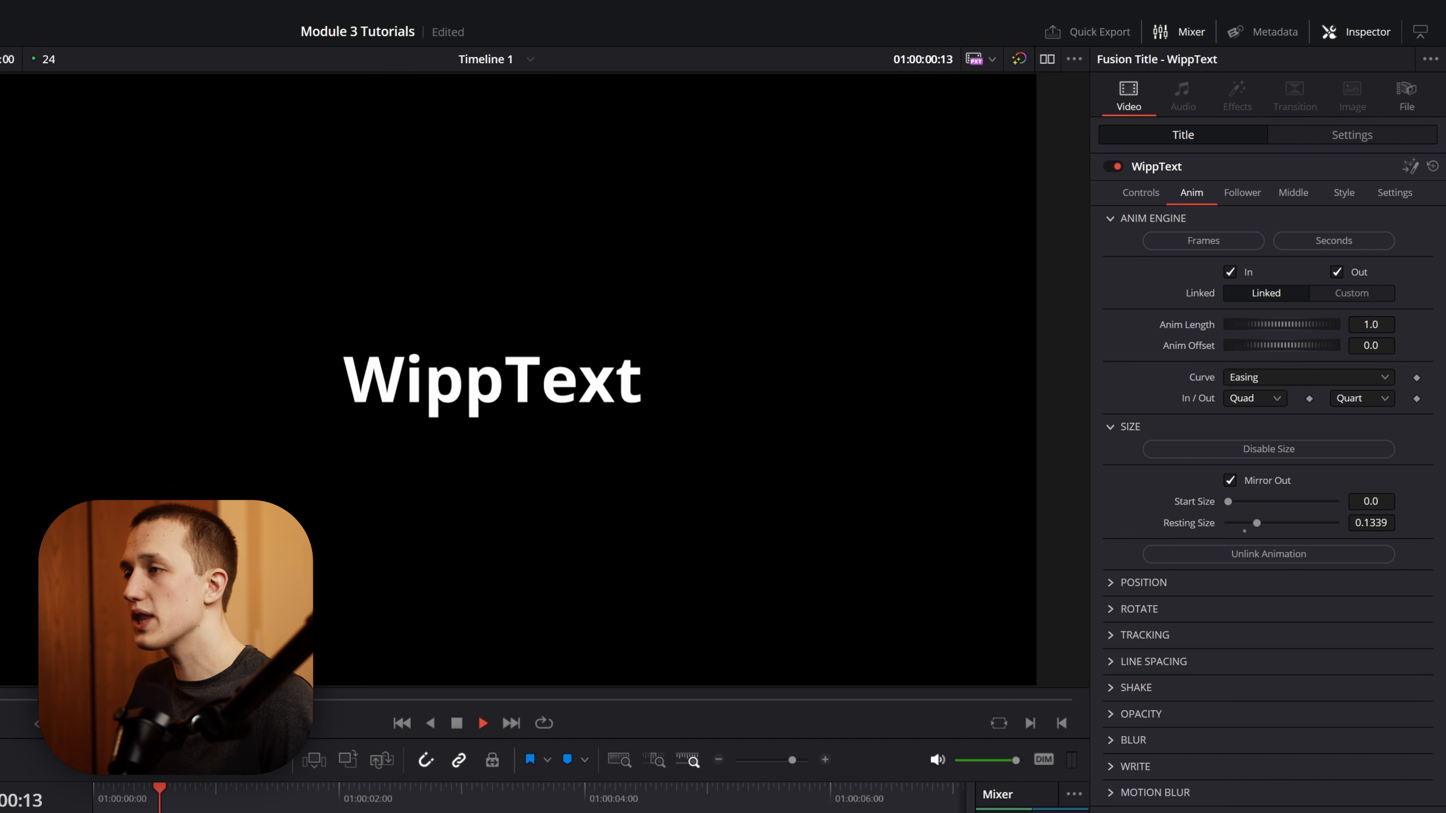
key("Home")
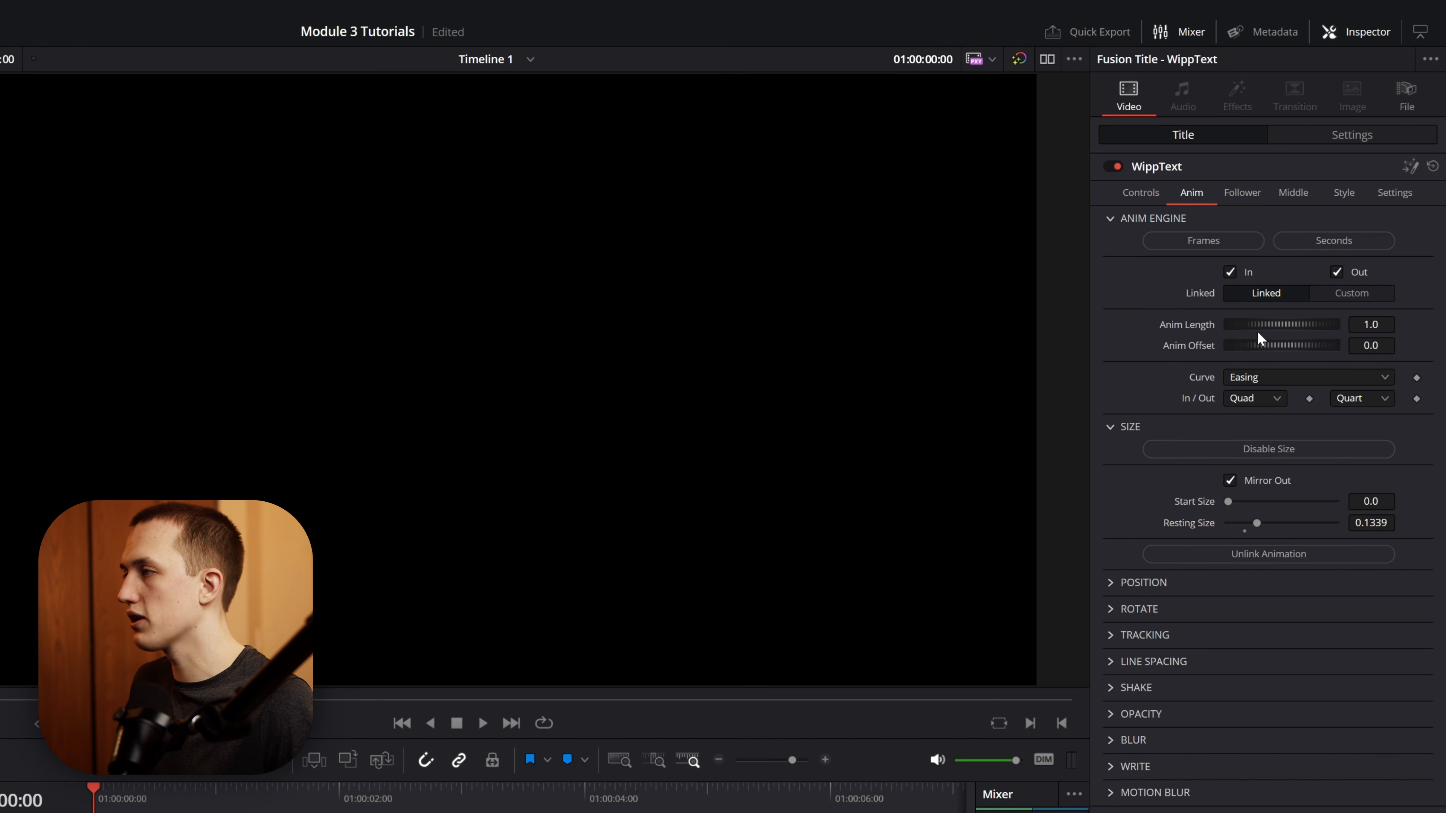
Set the title's main animation length to 2 and return to the start of the timeline
key("space")
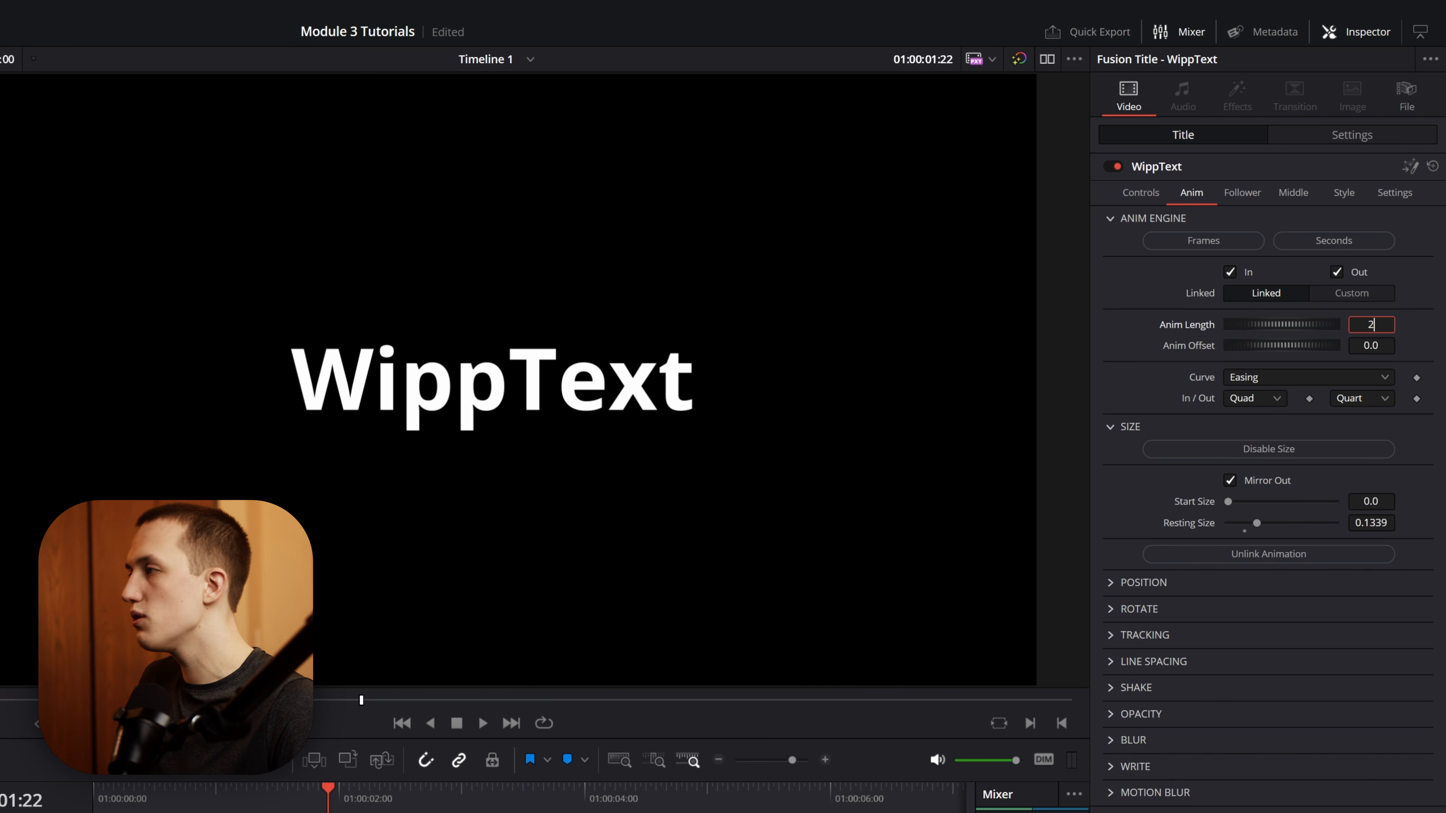
key("Return")
key("Home")
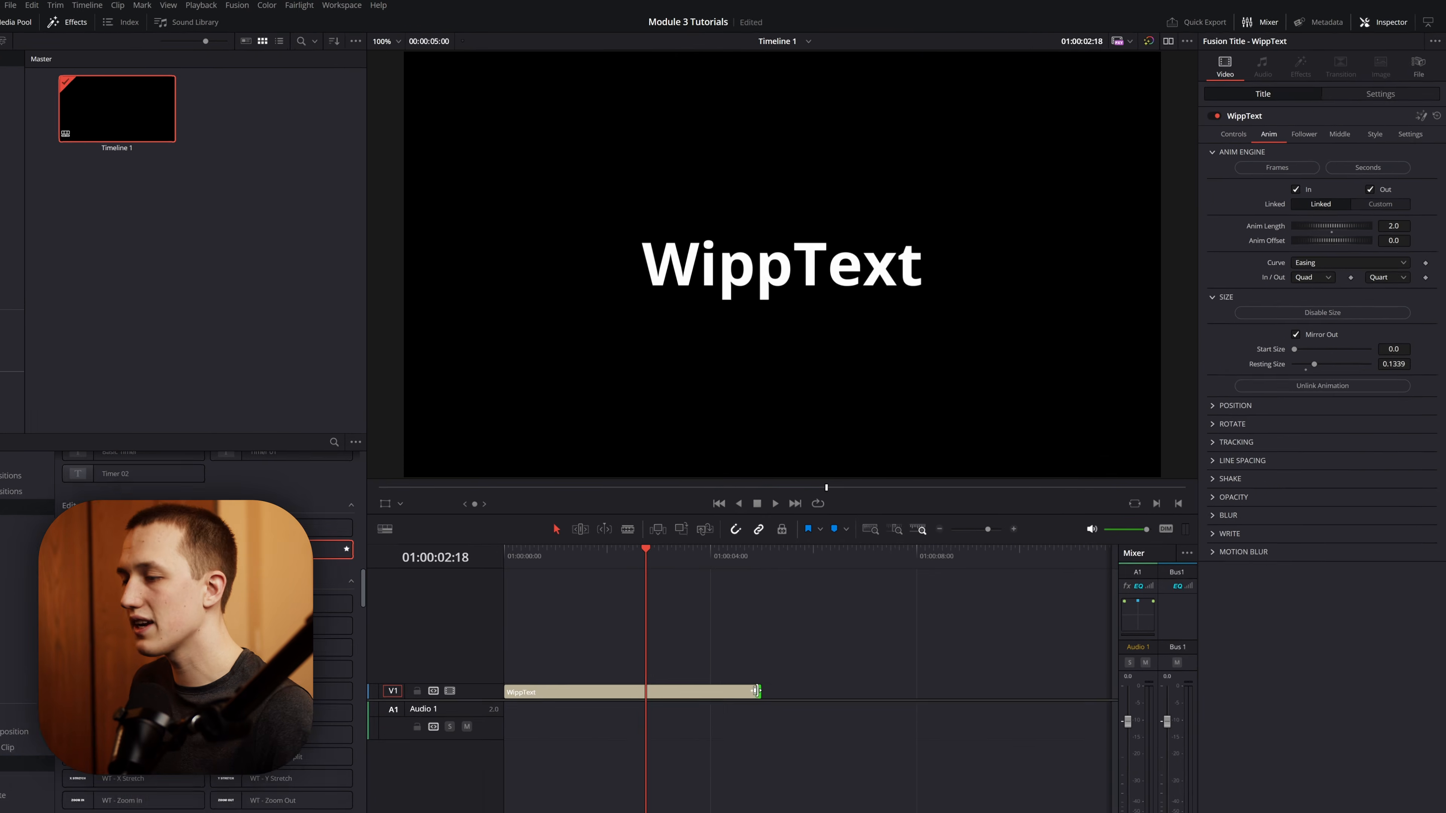
Extend the WippText clip on the timeline to about 9 seconds and check its intro animation at several points
left_click_drag(755, 691, 978, 691)
left_click(779, 561)
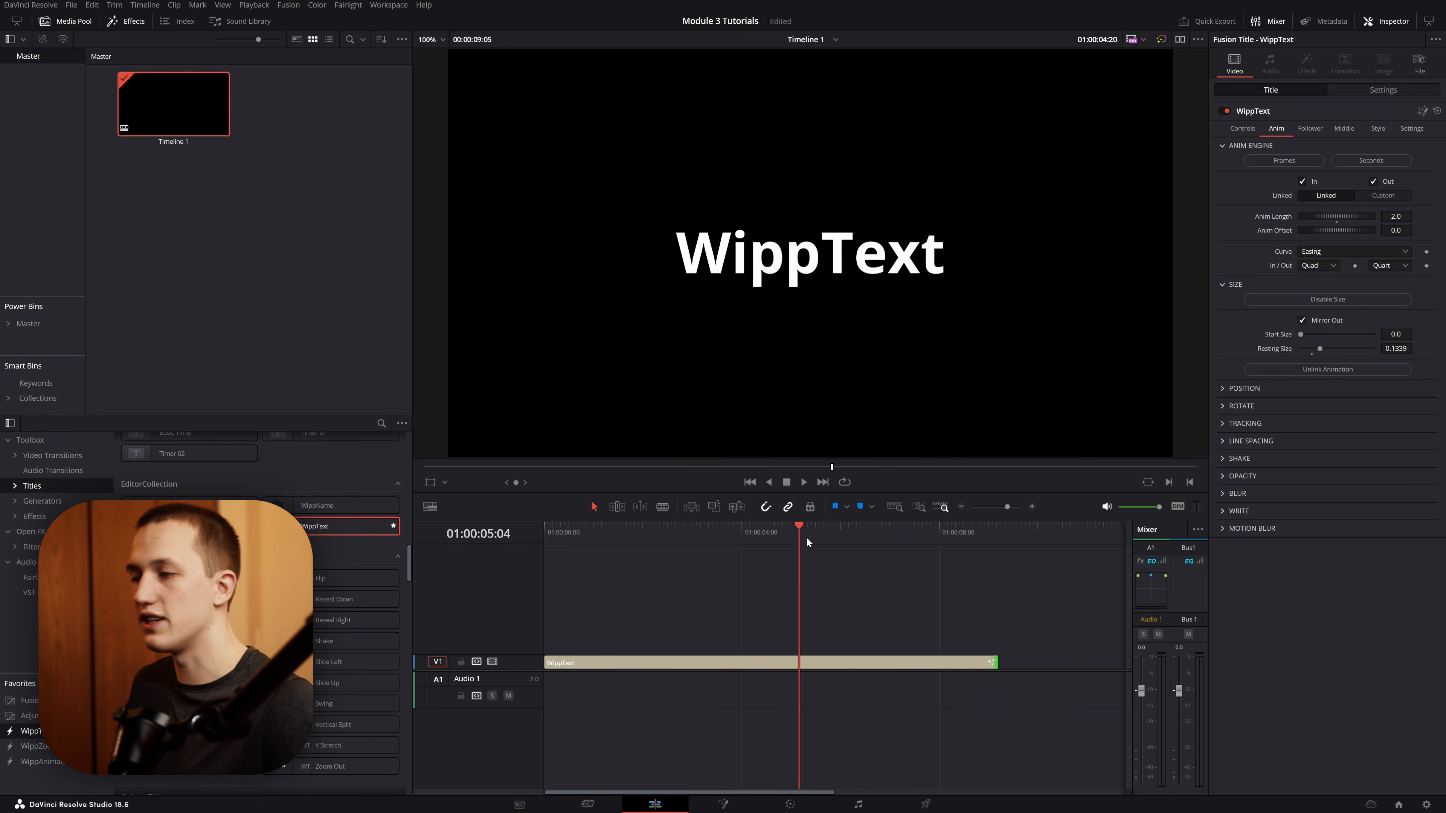
left_click(643, 537)
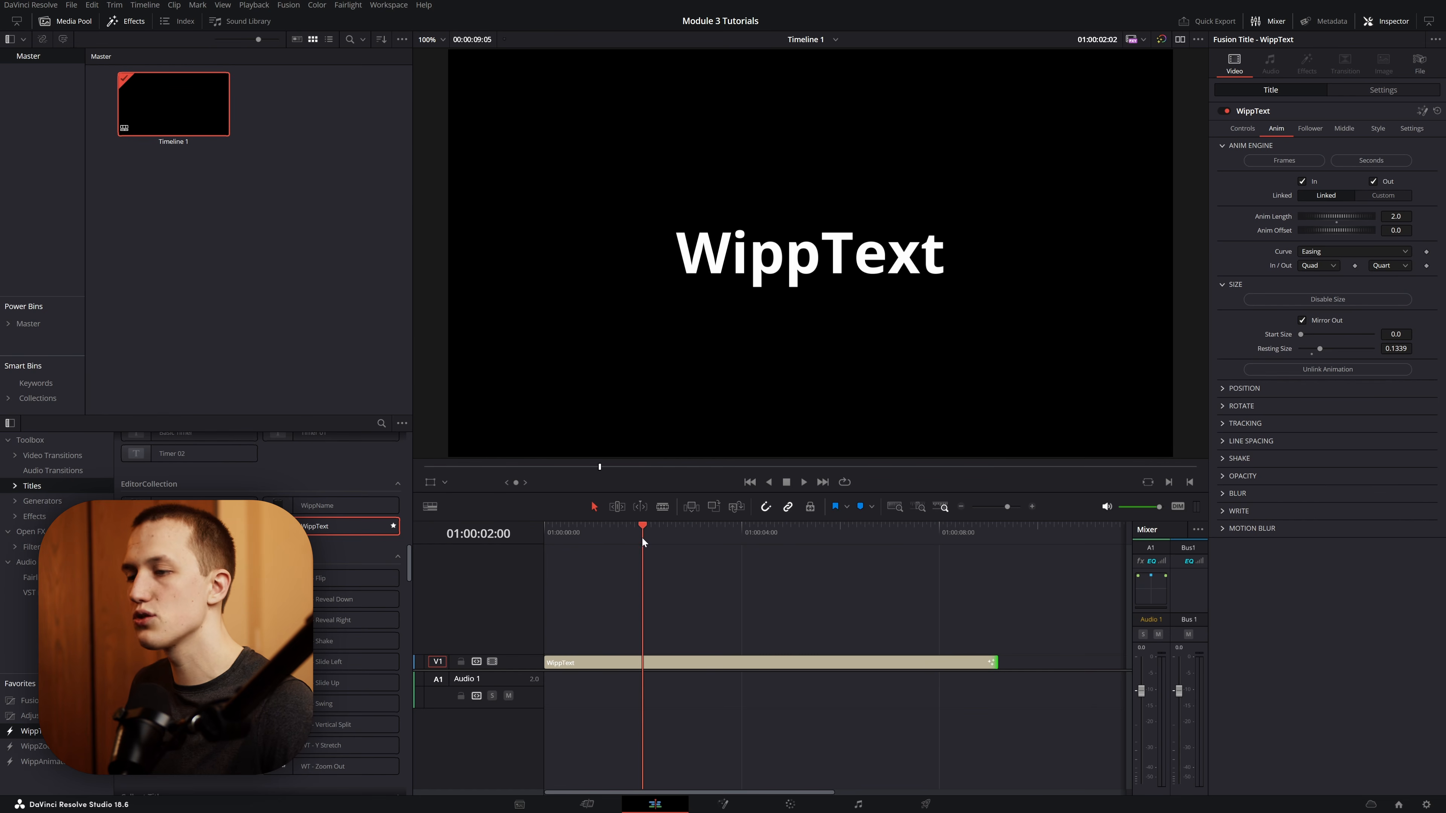
left_click(592, 542)
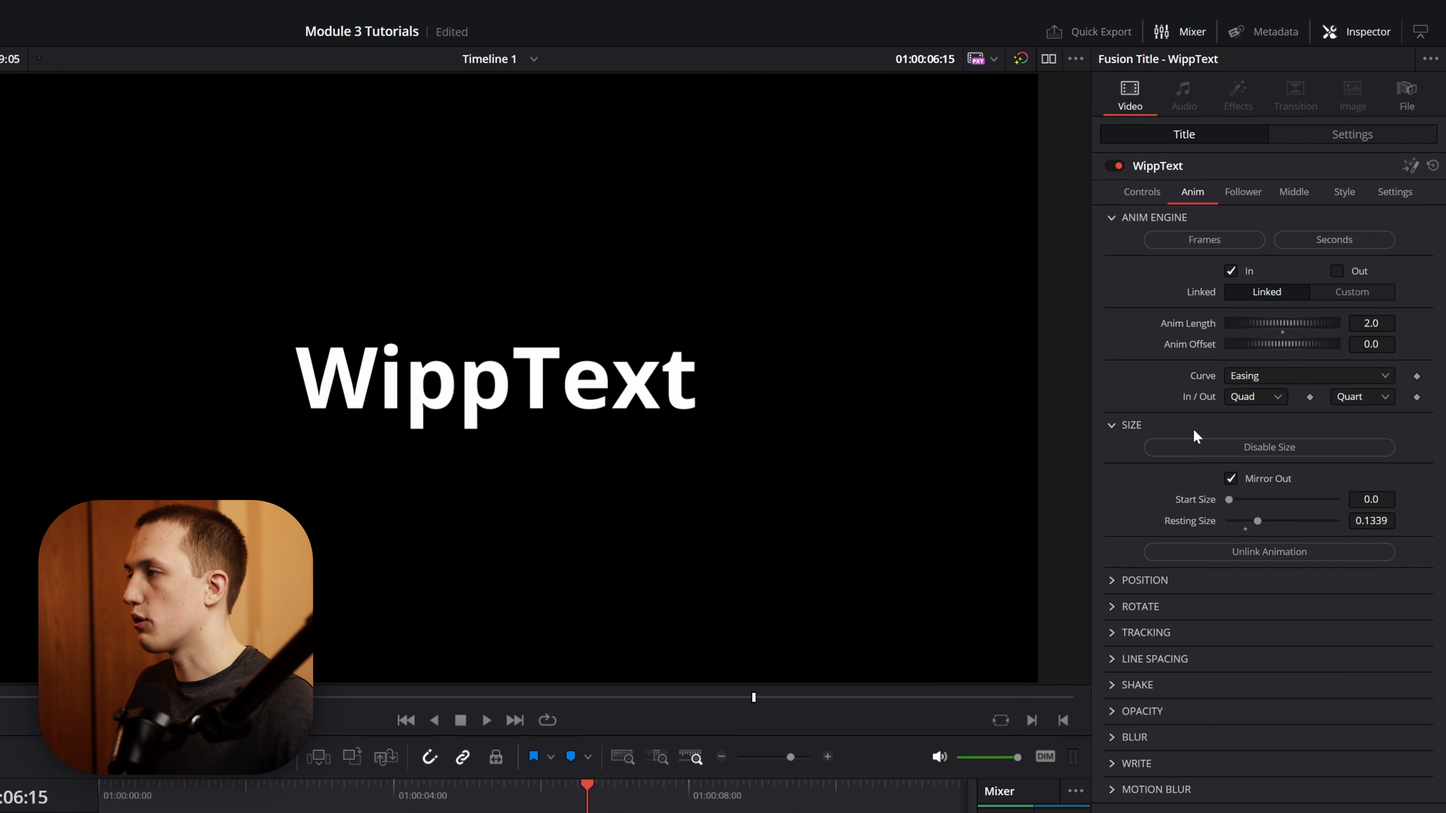
Re-enable the title's out animation, try Custom in and out timing, and return it to Linked
left_click_drag(660, 797, 743, 807)
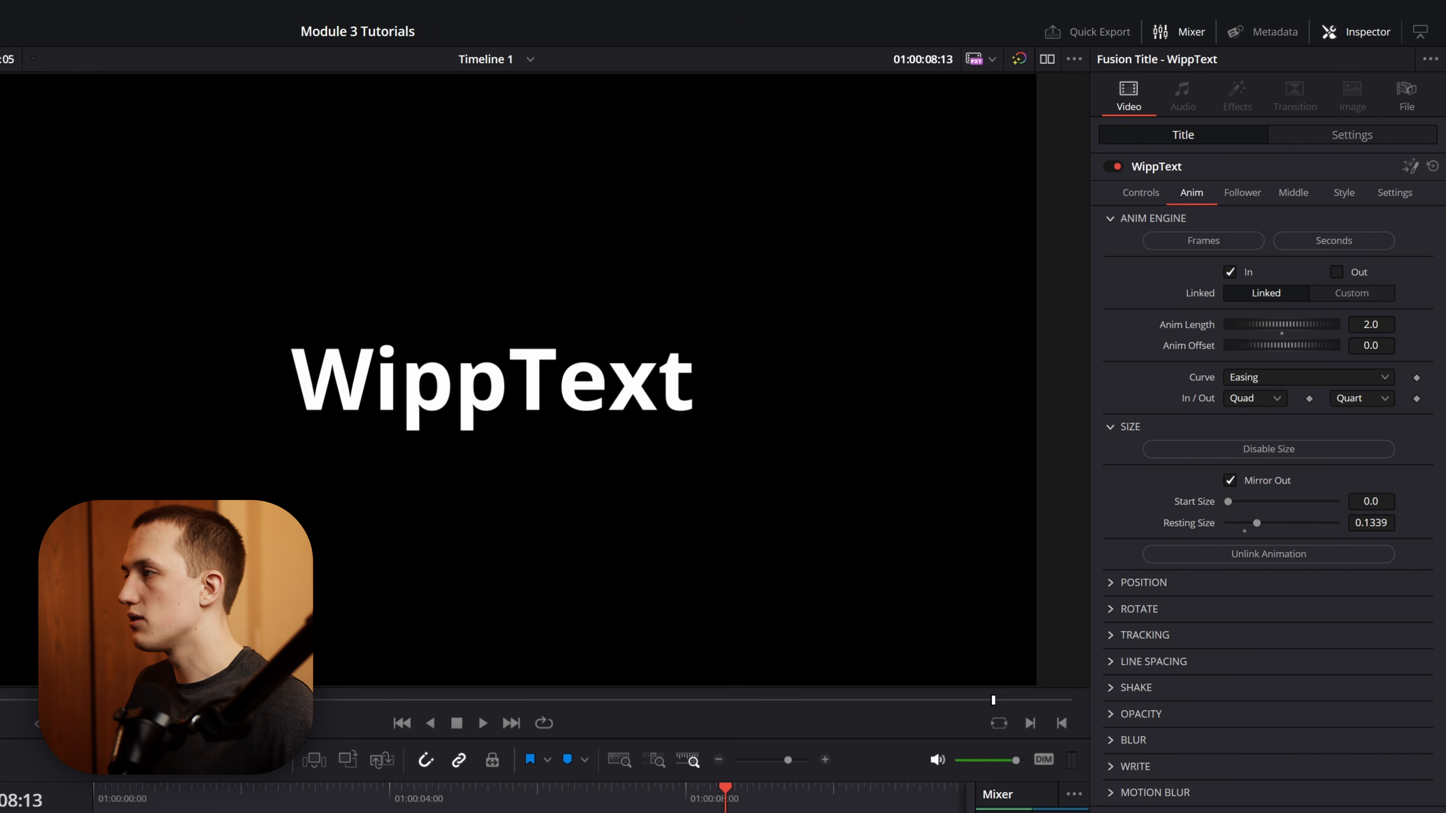
left_click(1336, 272)
left_click(1334, 295)
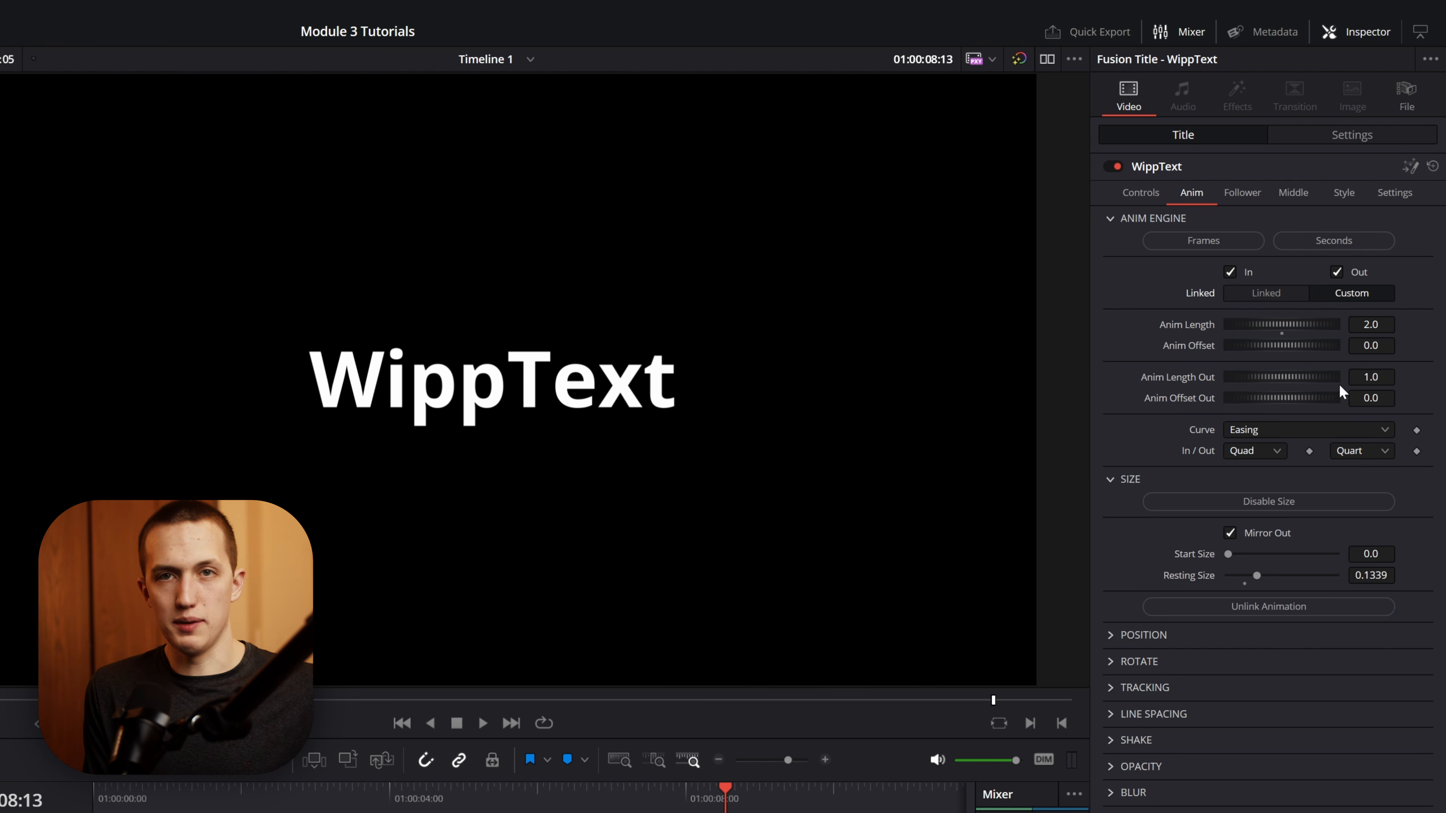
left_click(1266, 293)
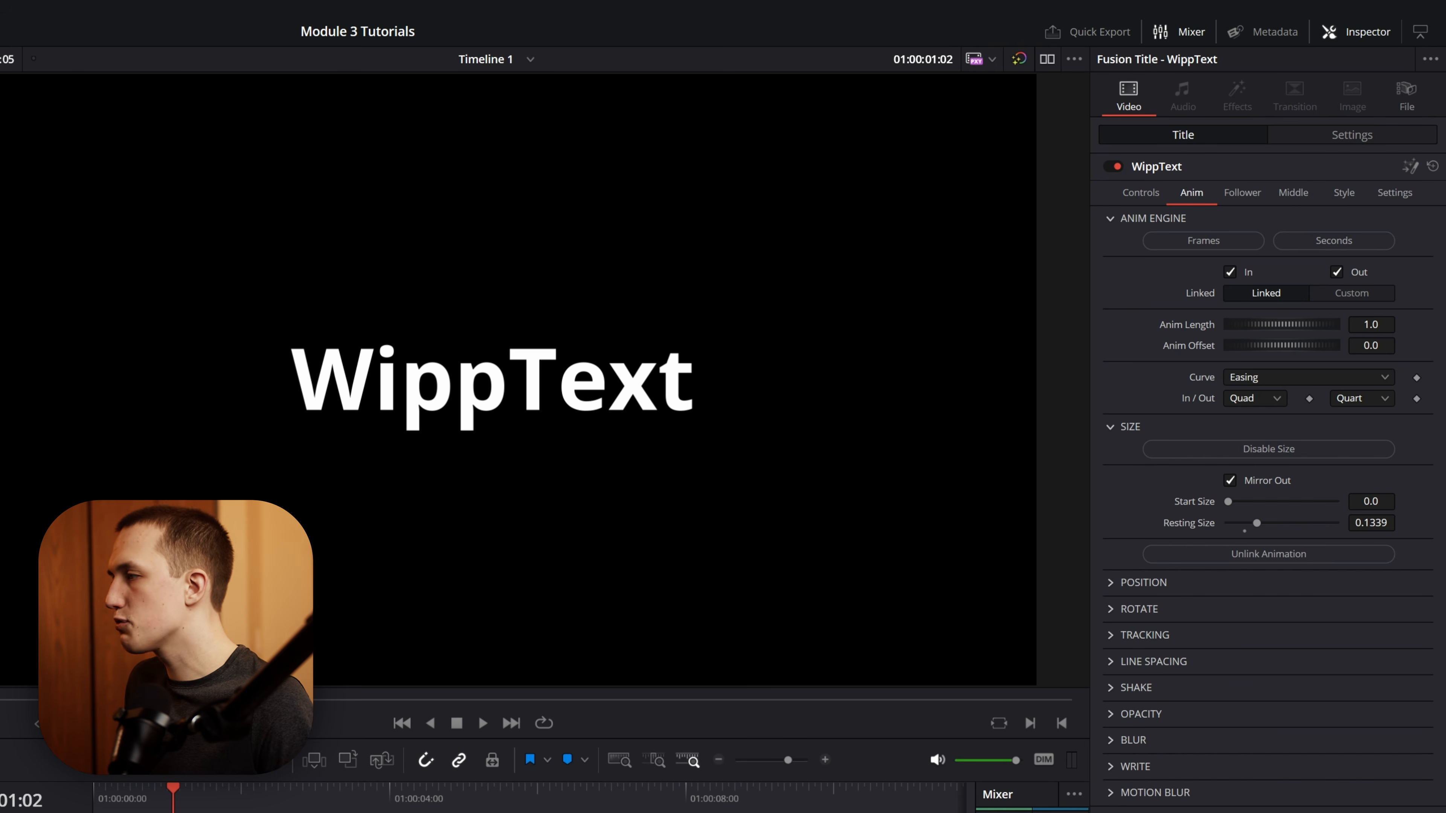
Set the size animation's start size to about 0.076 and enable a blur animation with a start blur of about 0.25
left_click_drag(1240, 503, 1248, 503)
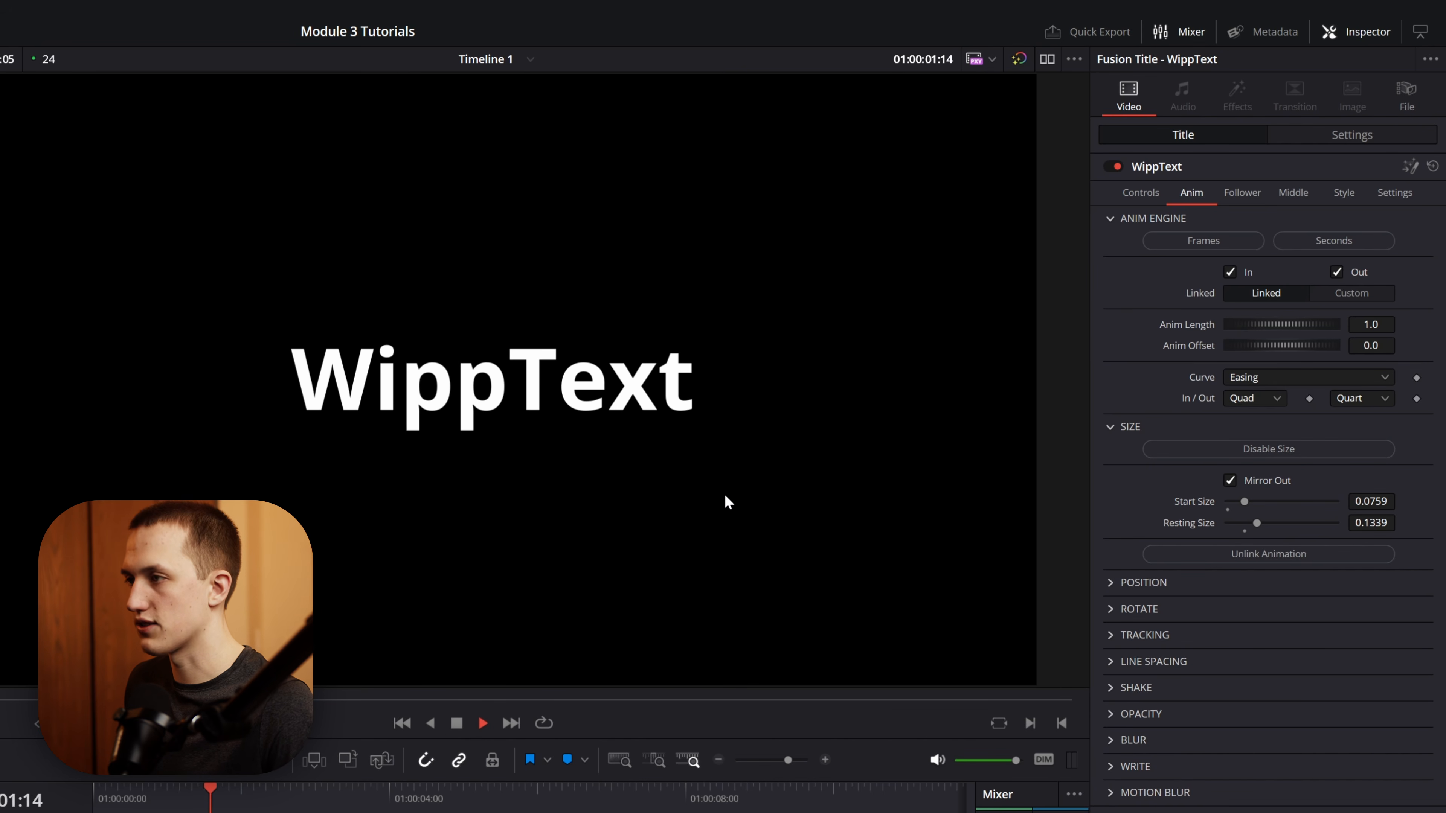
key("space")
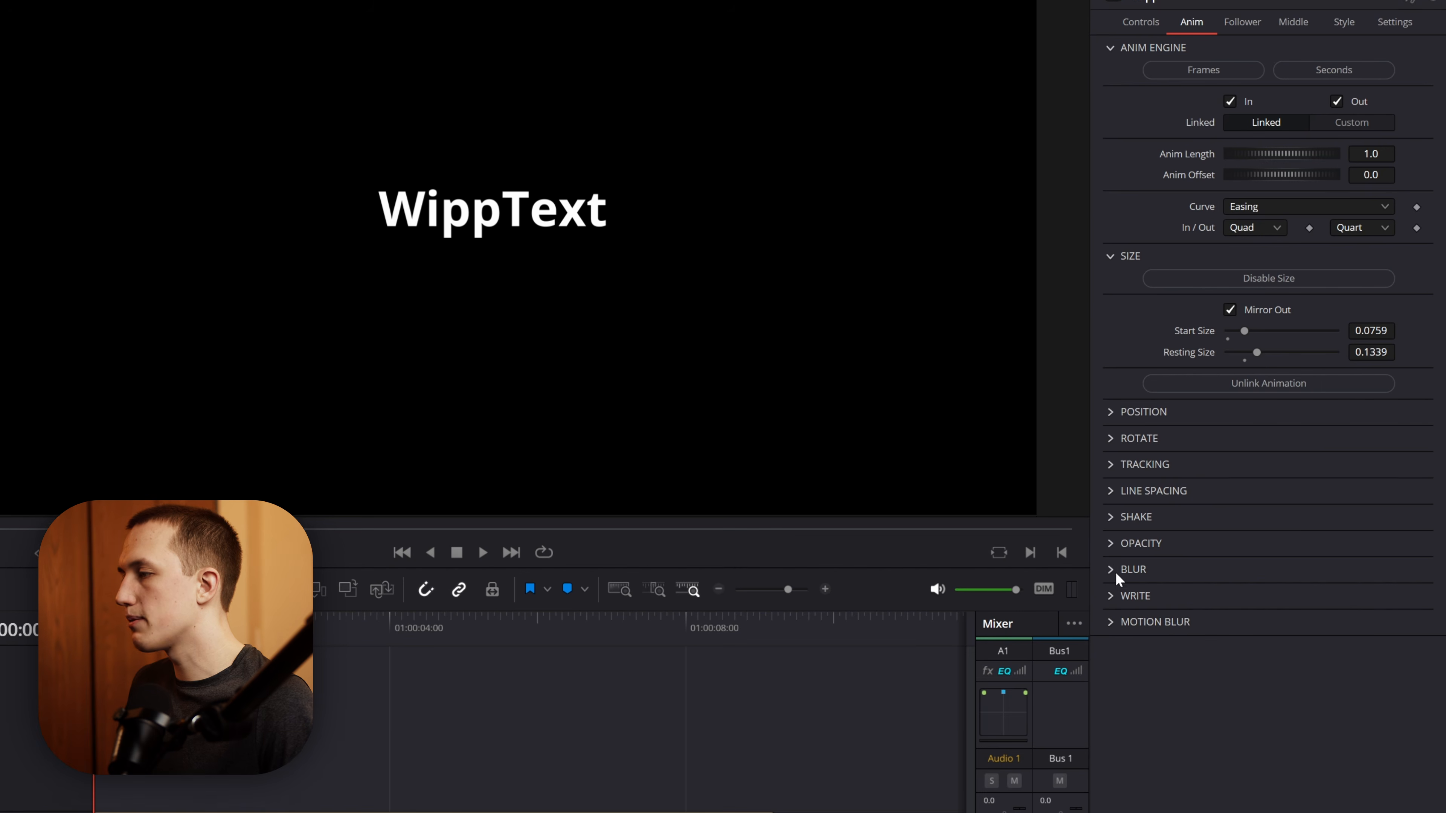
left_click(1111, 563)
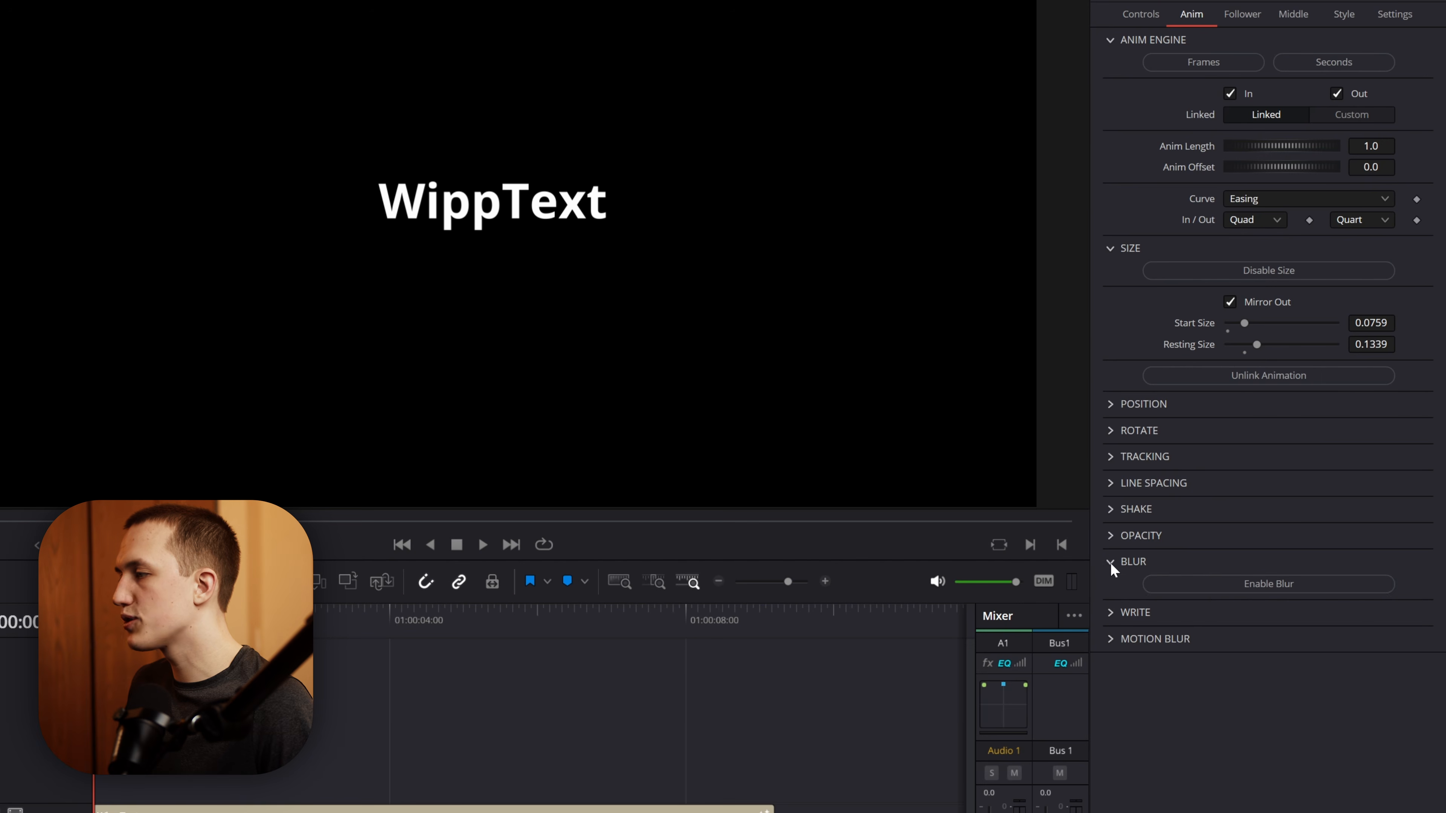
left_click(1217, 583)
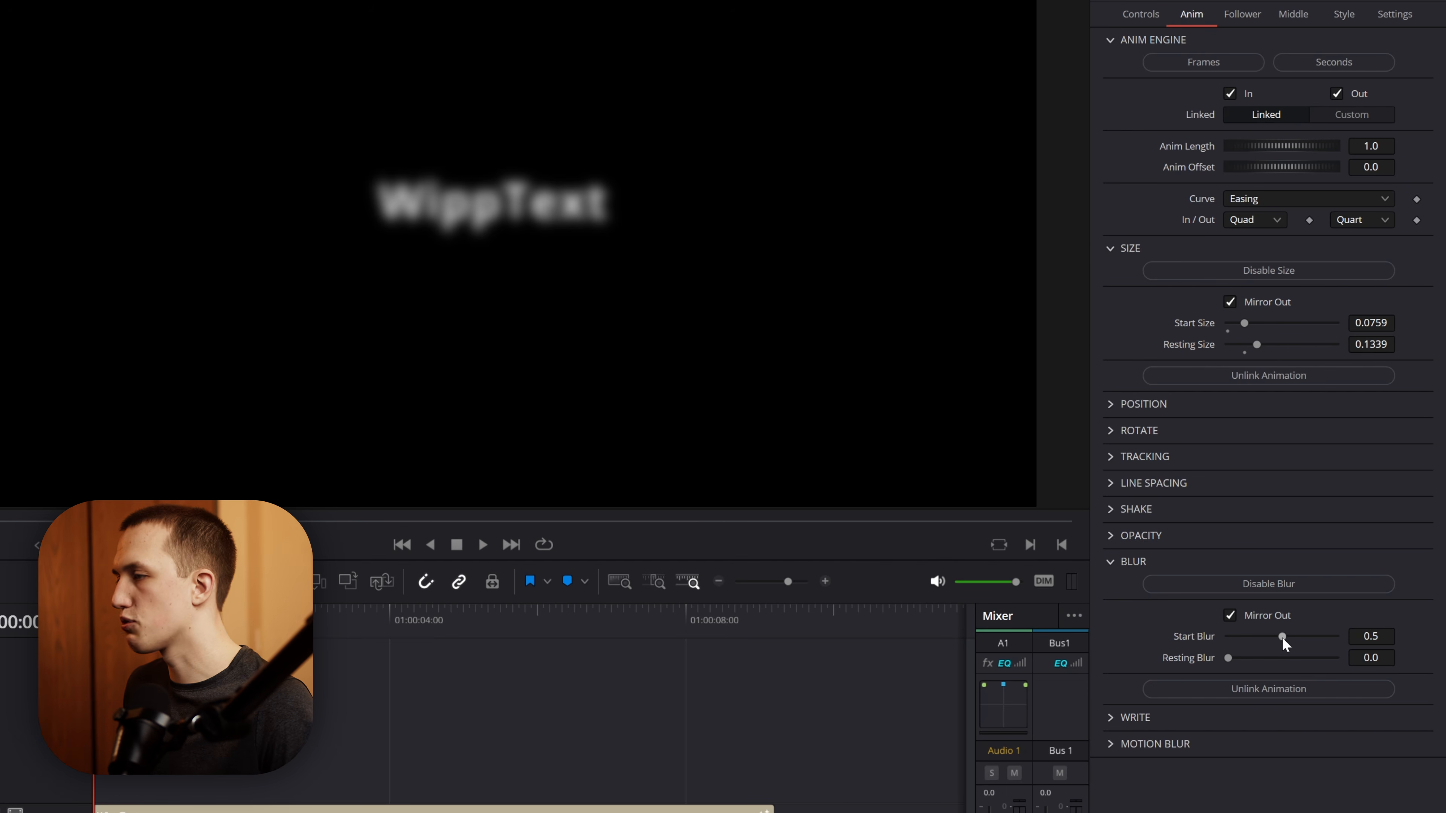
left_click_drag(1283, 643, 1257, 649)
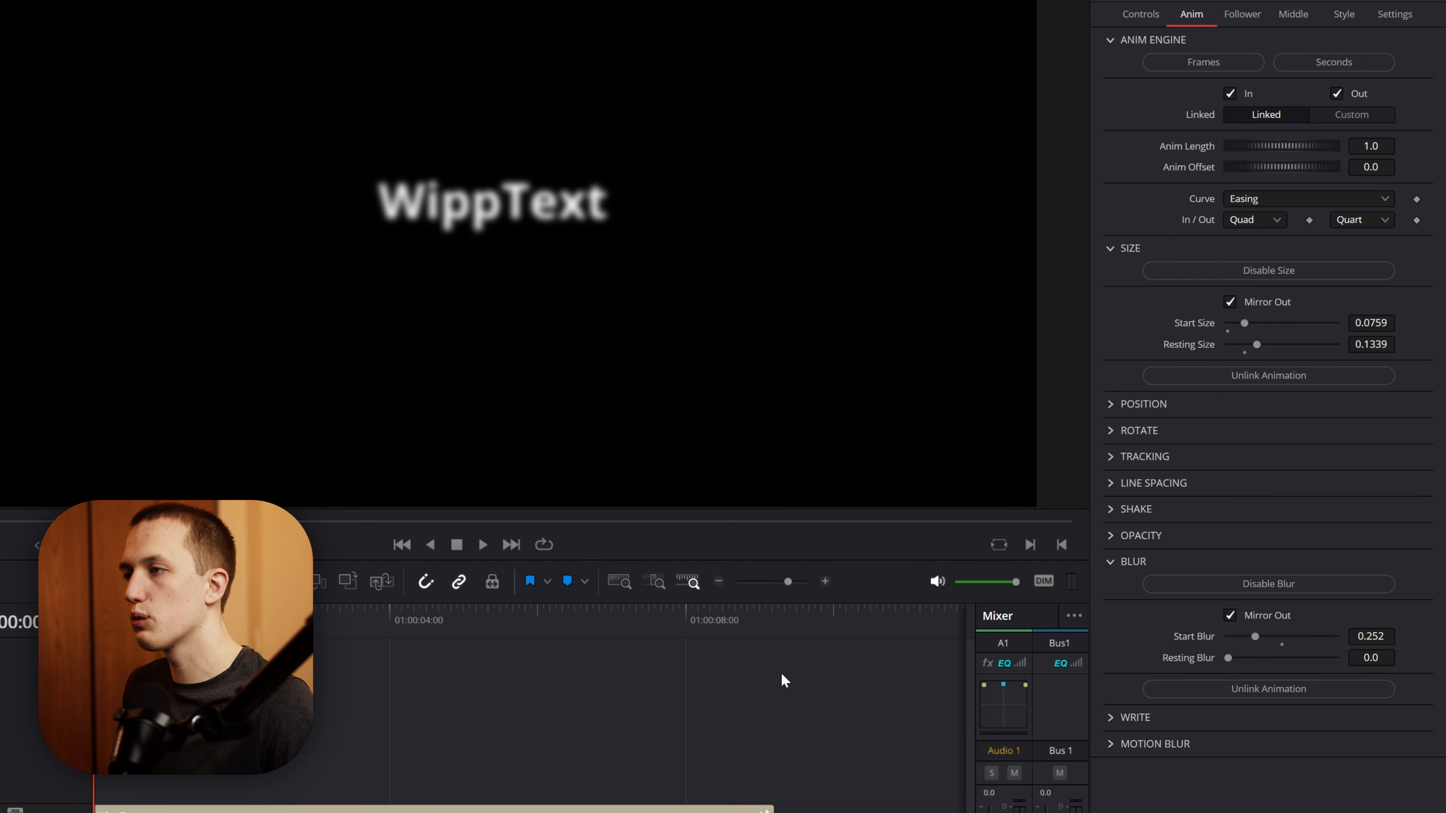
key("space")
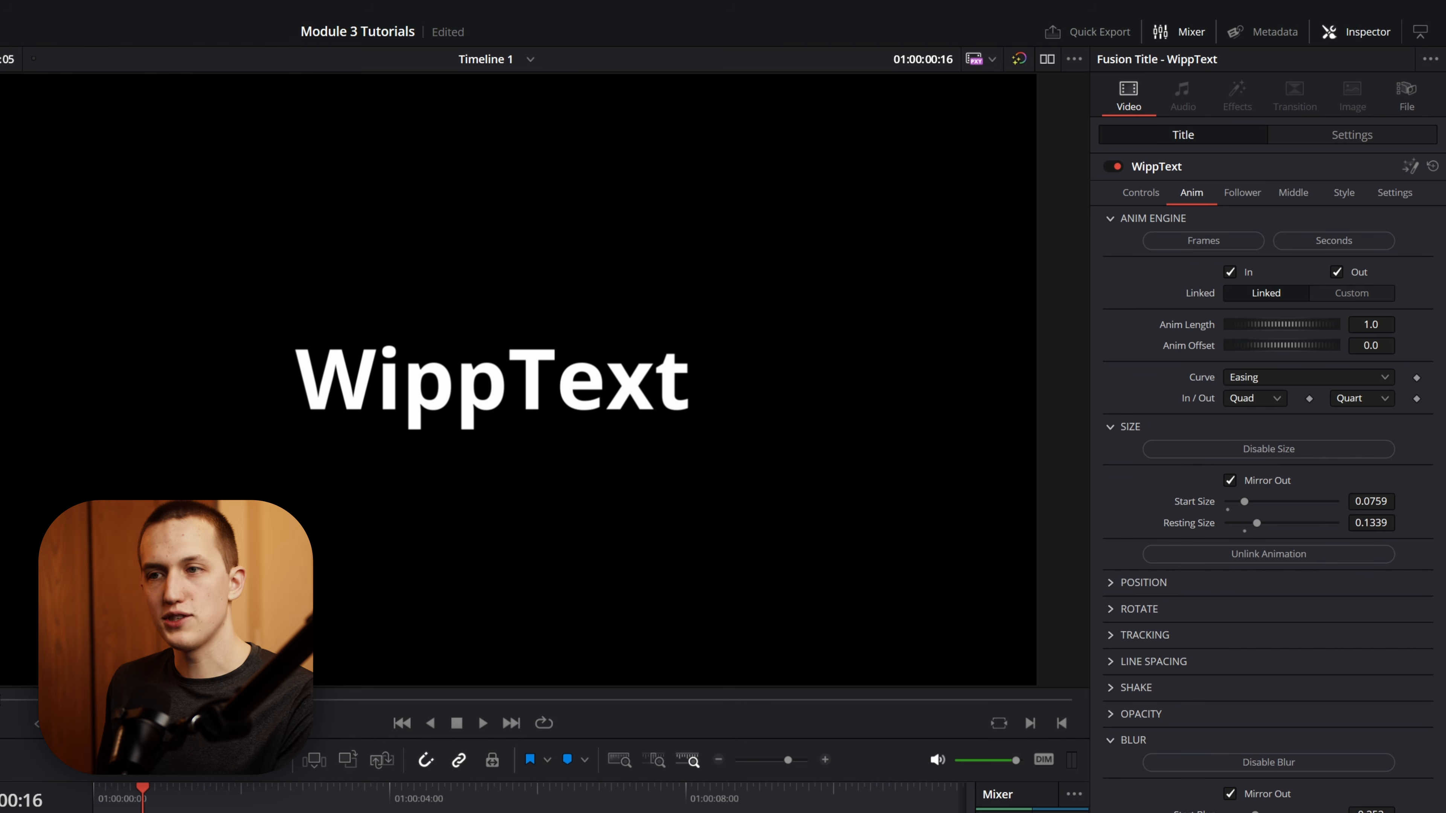
Enable the title's position animation and scrub back through its intro to check the movement
left_click(1119, 740)
left_click(1111, 428)
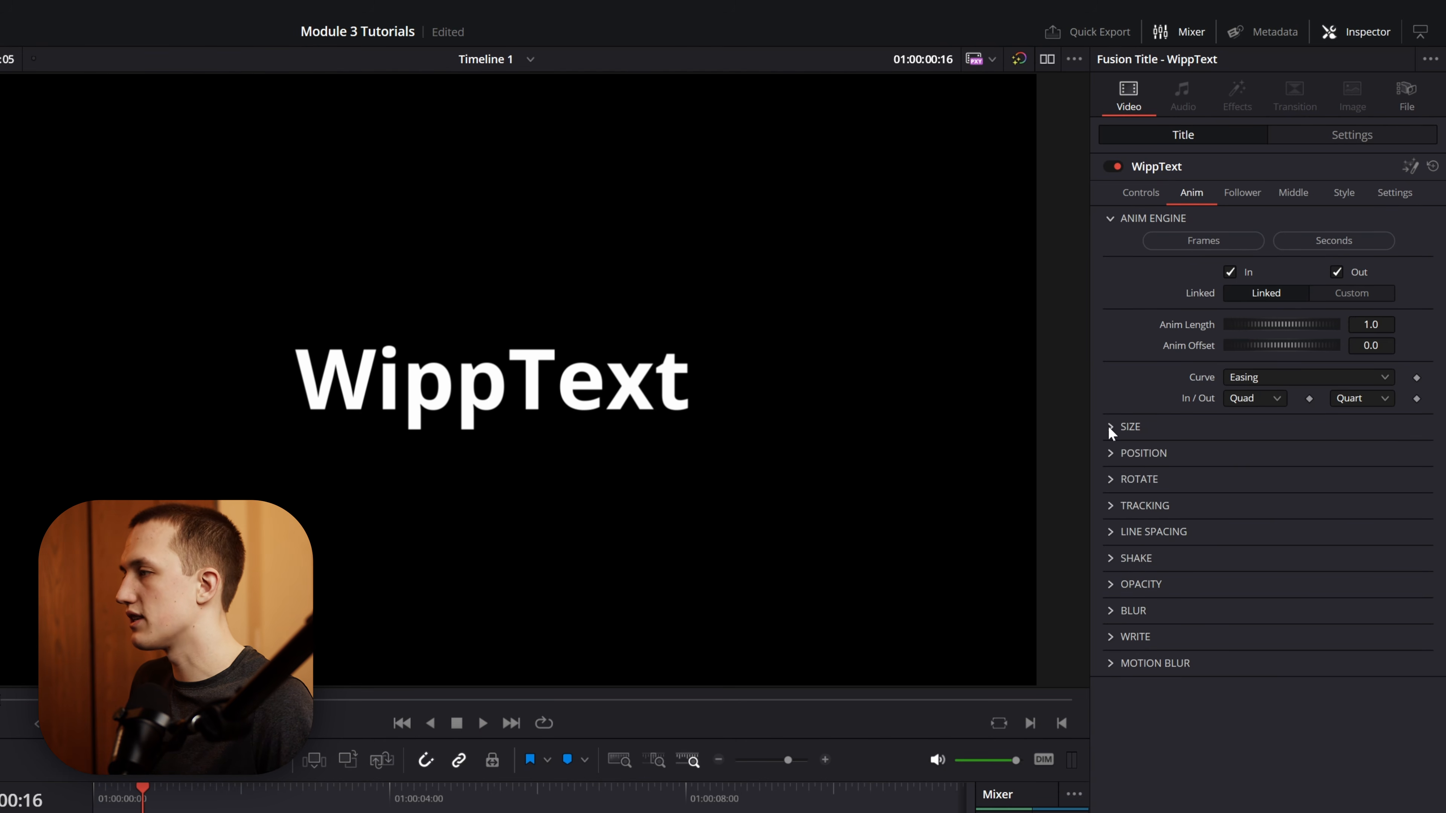
left_click(1112, 454)
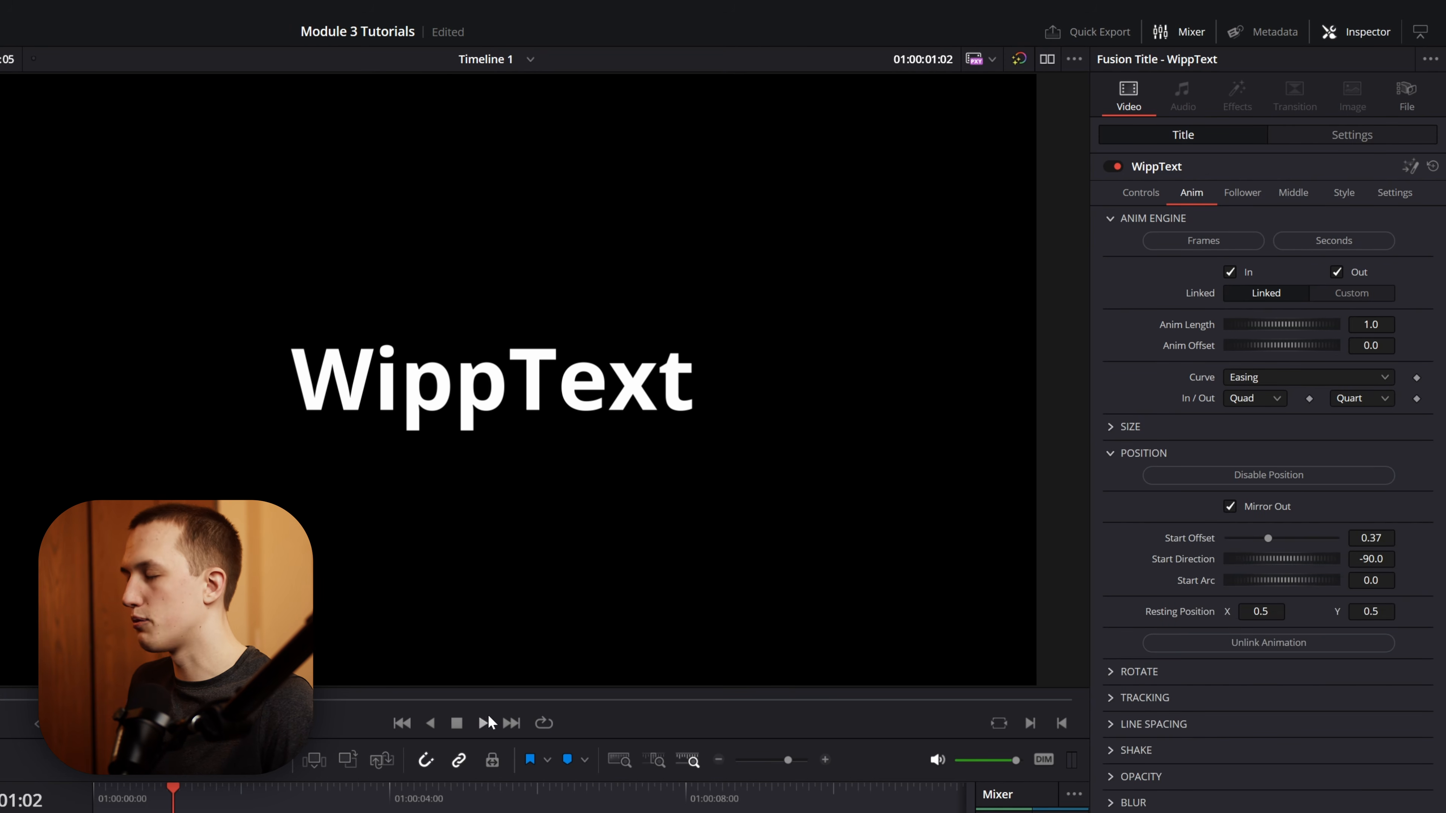
mouse_move(173, 790)
left_mouse_down()
mouse_move(131, 791)
mouse_move(158, 790)
left_mouse_up()
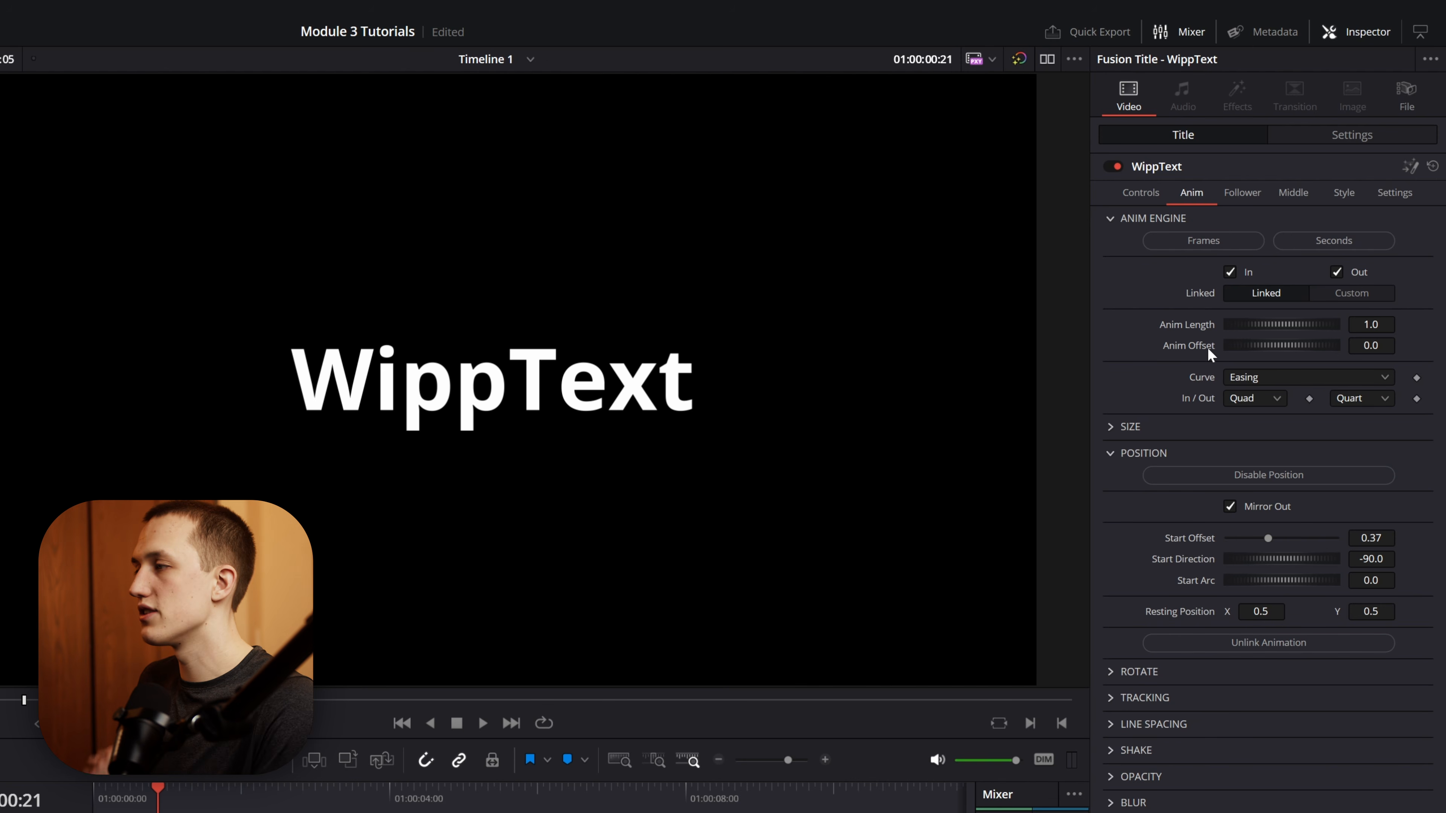
Unlink the position animation from the main animation engine, set the main animation offset to 0.87, and preview the result
left_click(1299, 646)
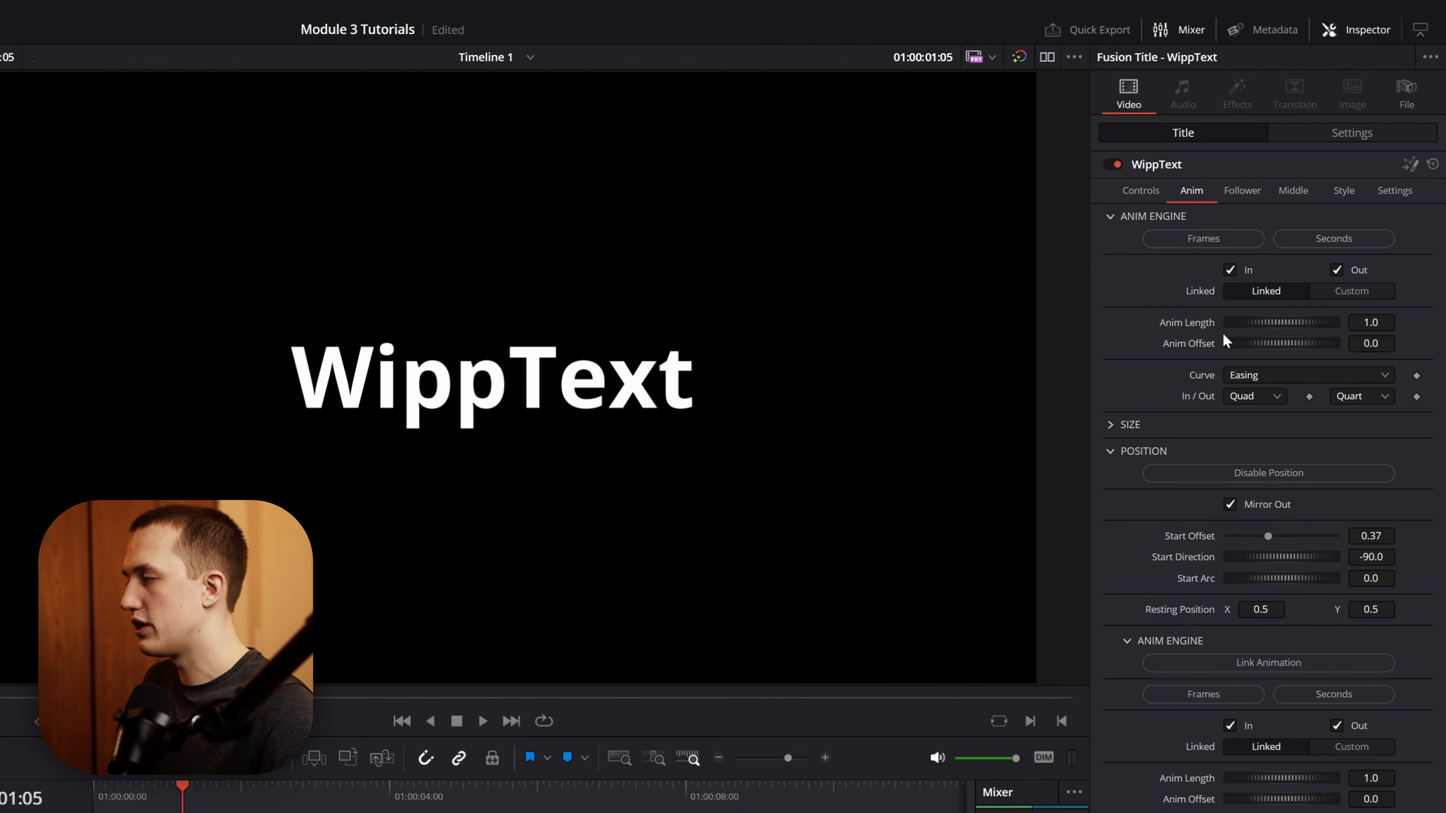
mouse_move(1293, 349)
left_mouse_down()
mouse_move(1327, 349)
mouse_move(1292, 347)
left_mouse_up()
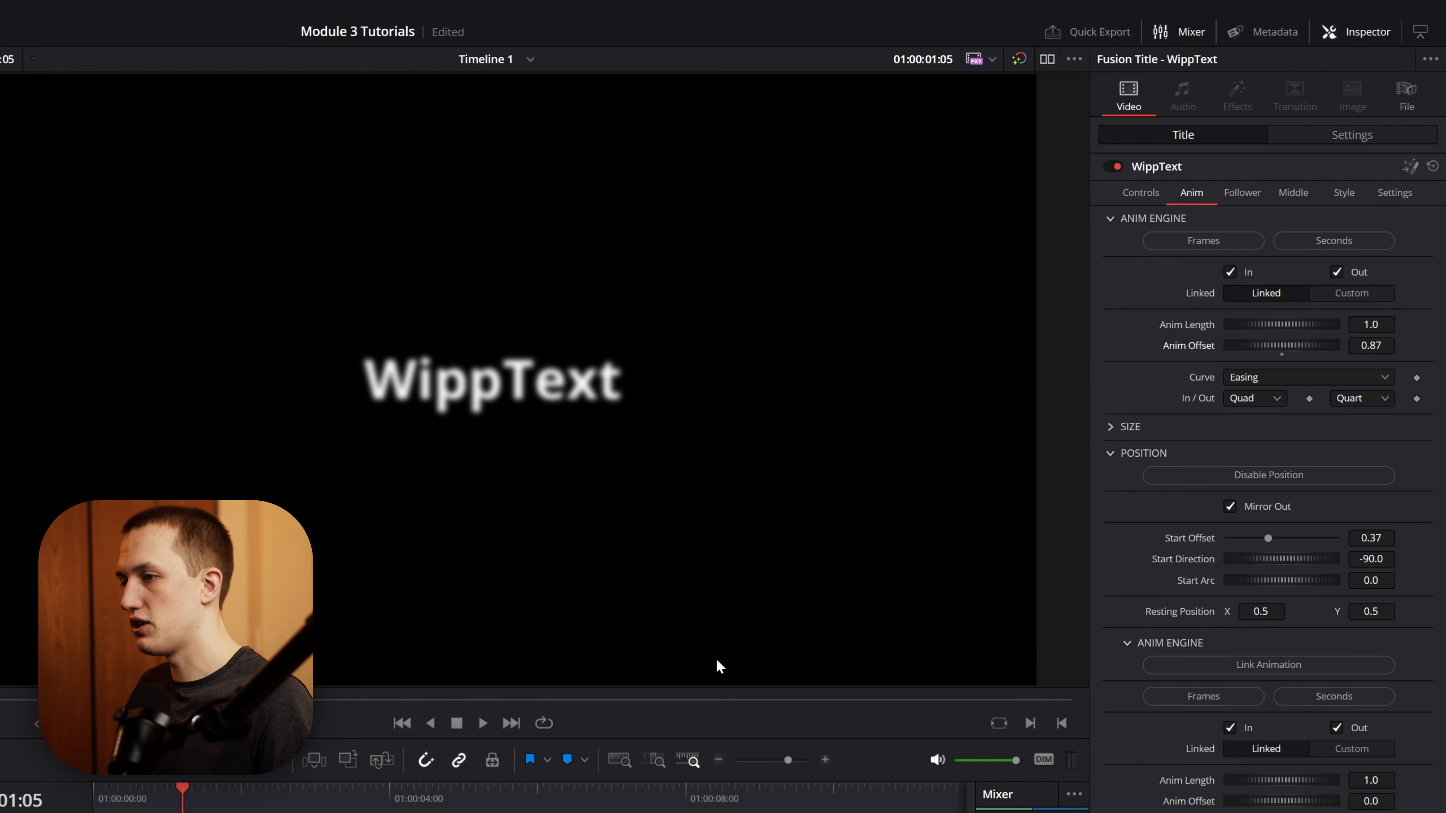
key("space")
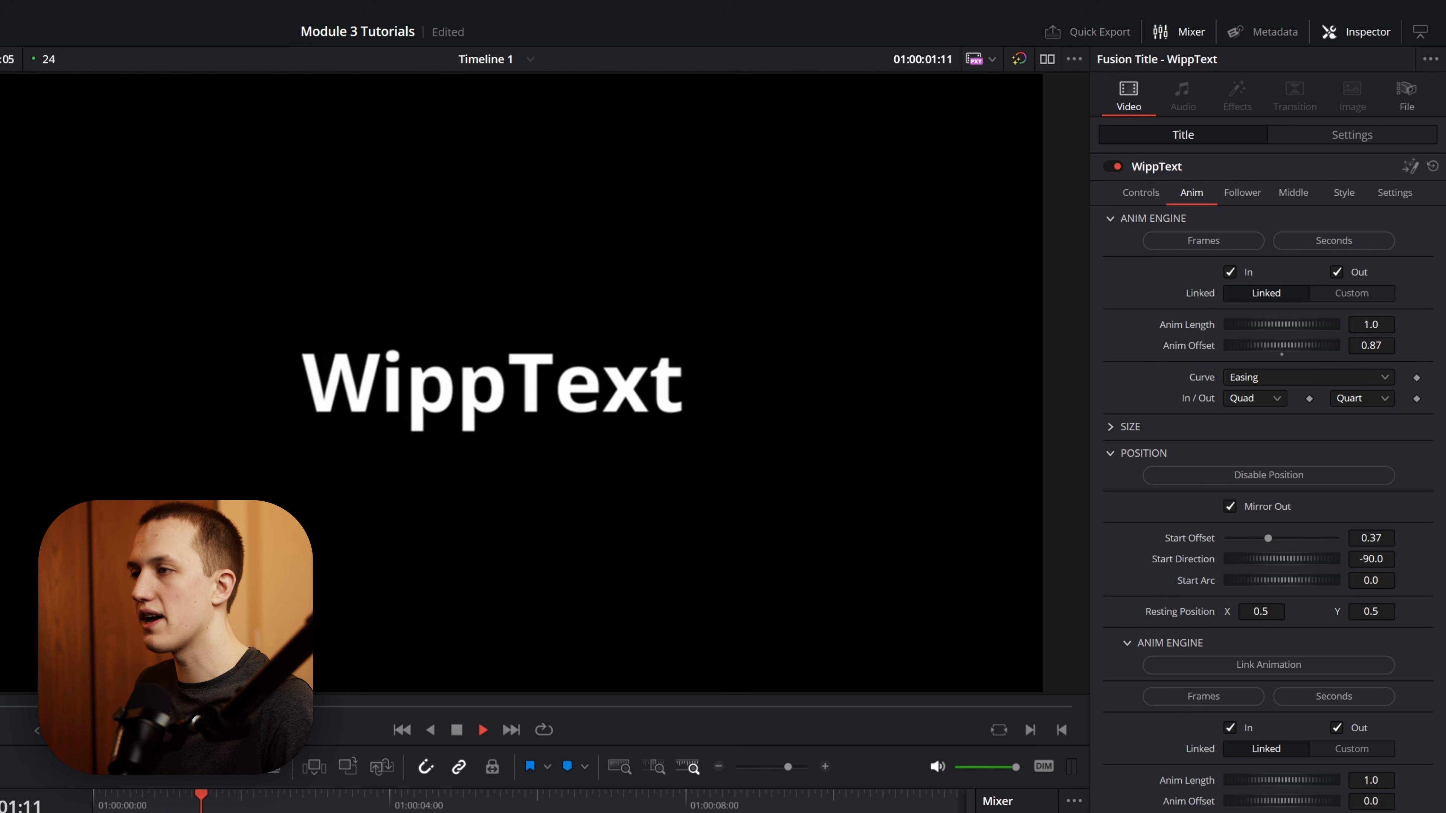
key("space")
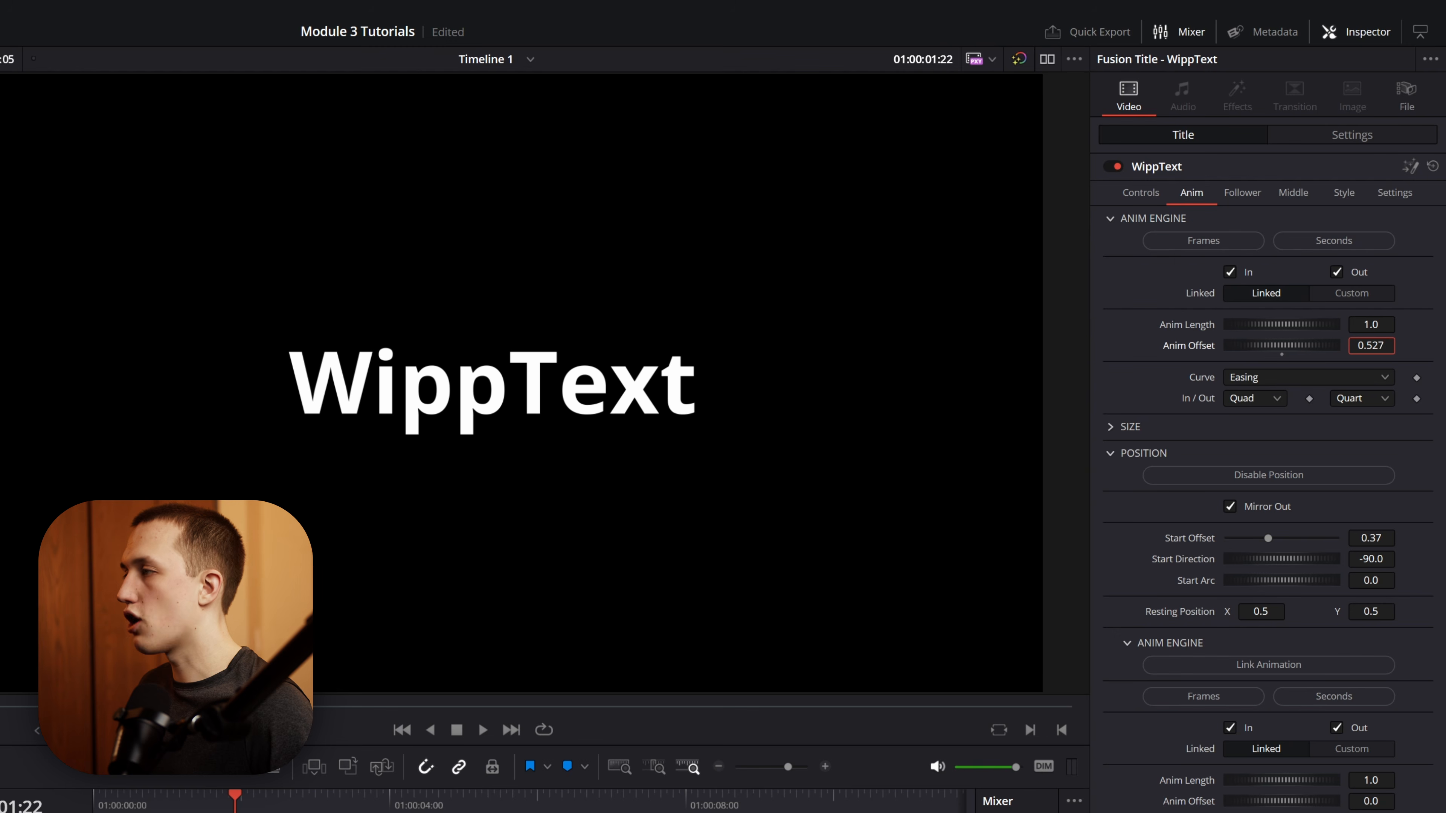
Set the main animation offset to about 0.506 and play the title from the start
left_click_drag(1371, 346, 1364, 345)
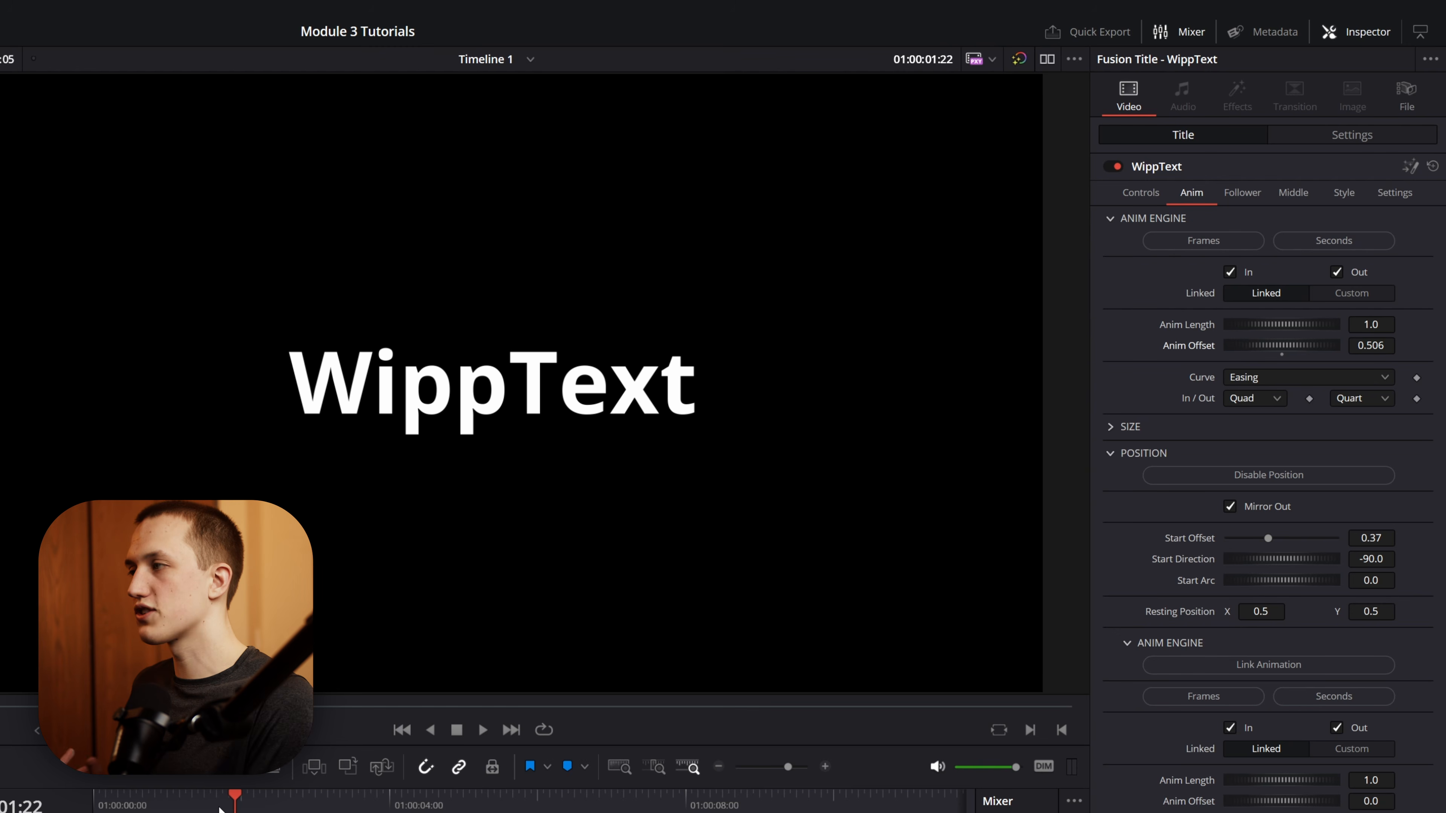
key("Home")
key("space")
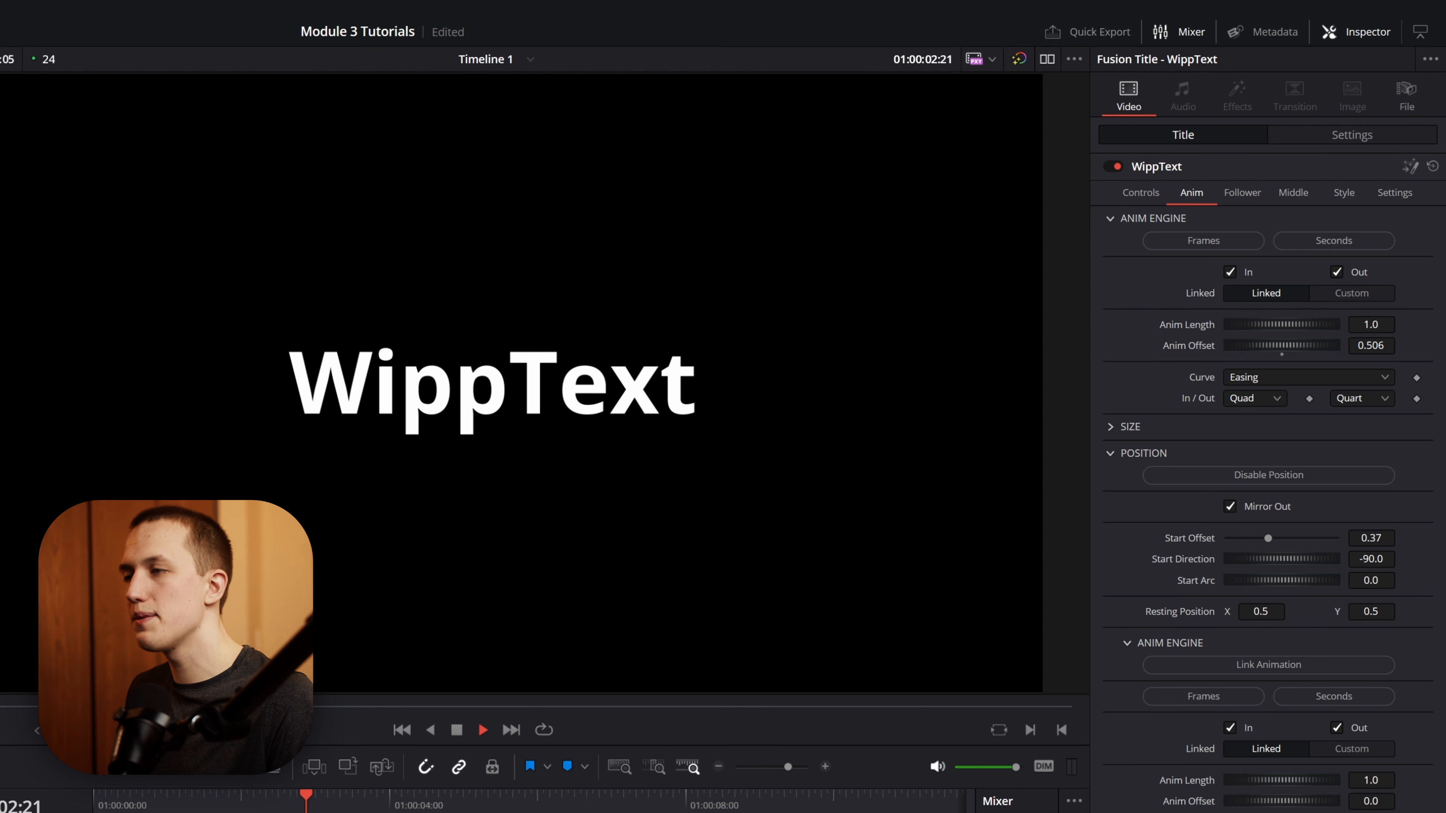
key("space")
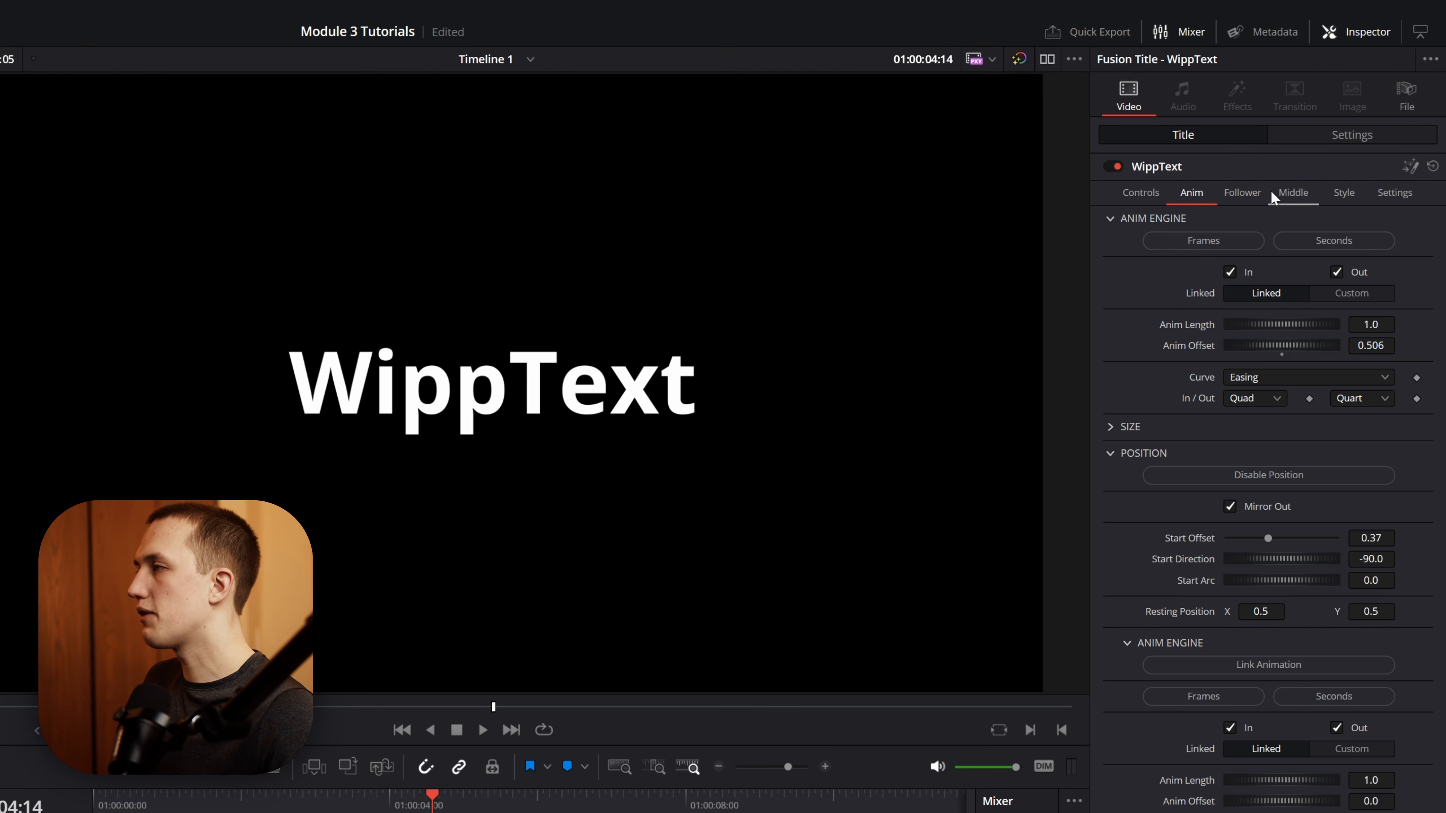
Enable the title's middle animation with its size effect and play the title from the start
left_click(1277, 196)
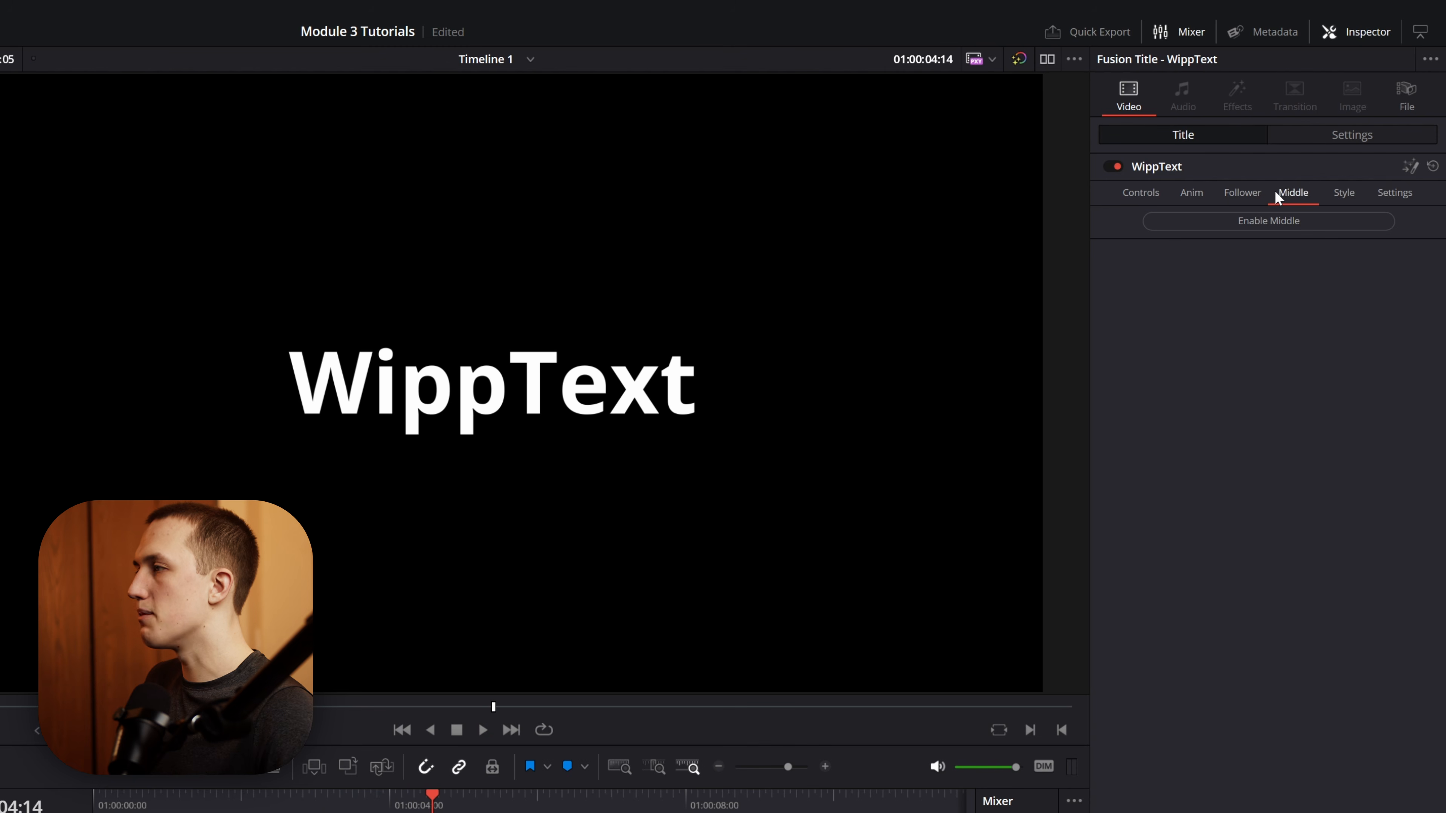
left_click(1289, 226)
left_click(1218, 407)
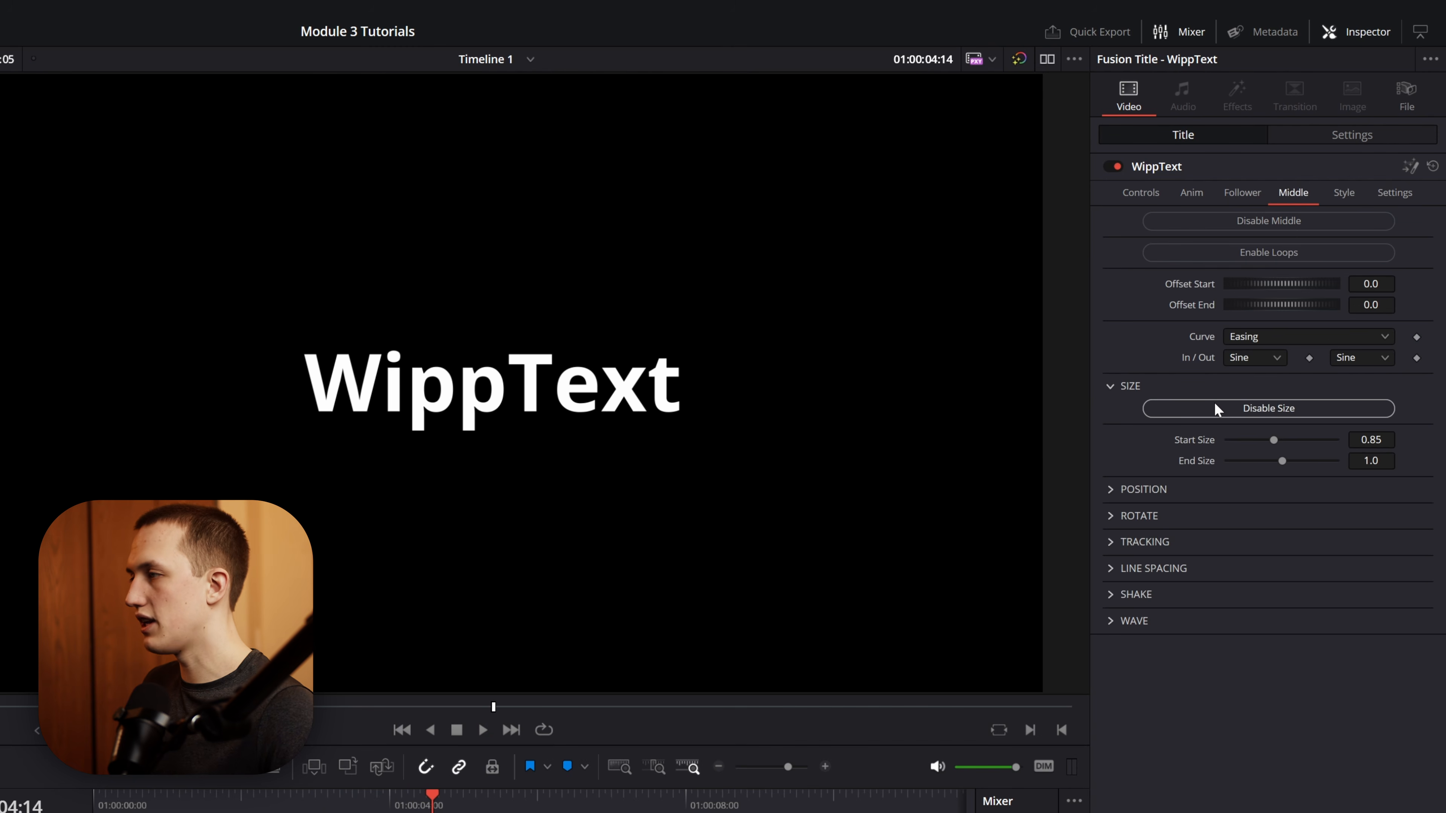
key("Home")
key("space")
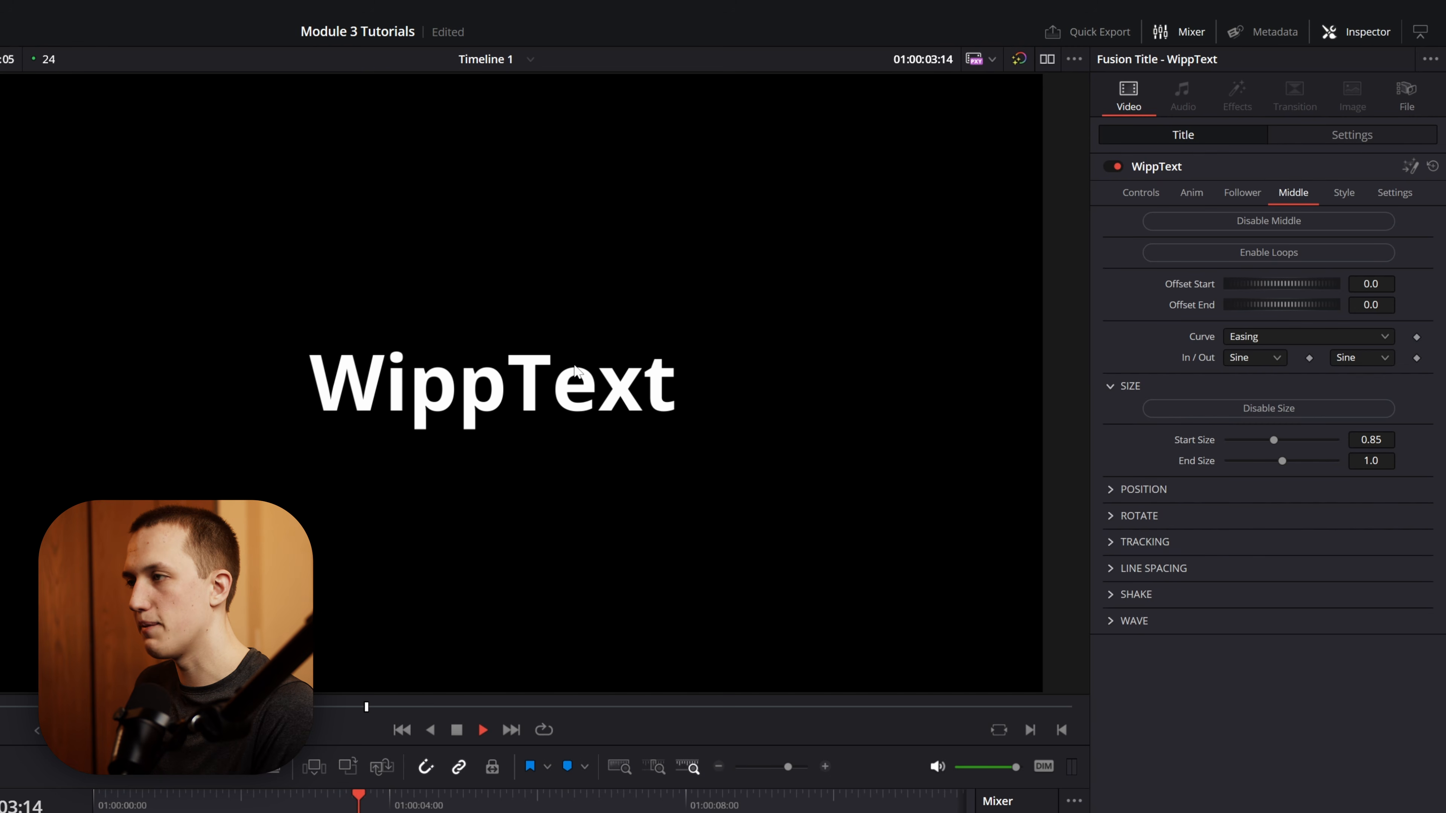
key("space")
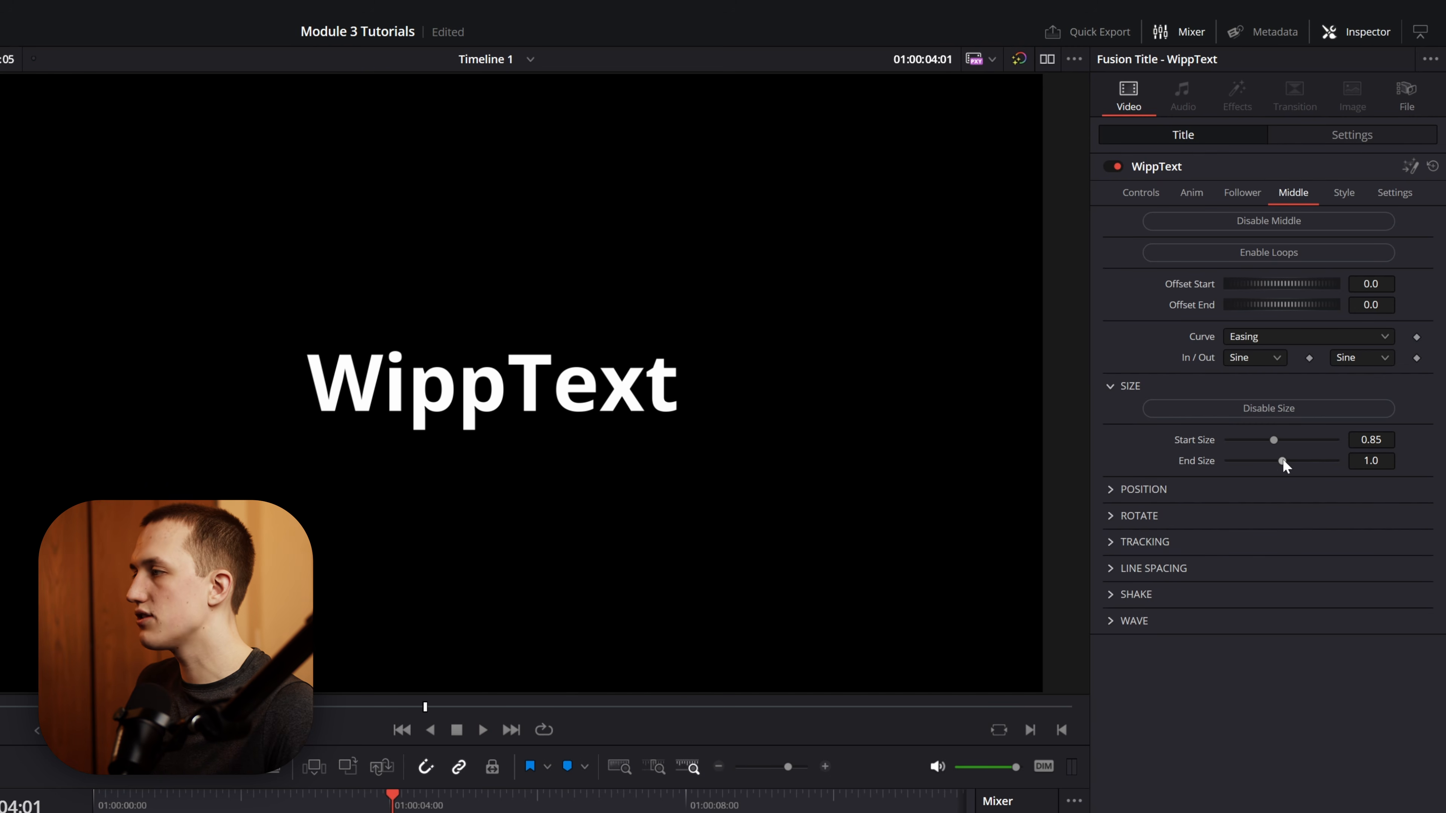
Set the middle size effect's end size to 1.228, enable 5 loops, and play the title from the start
left_click_drag(1284, 463, 1294, 462)
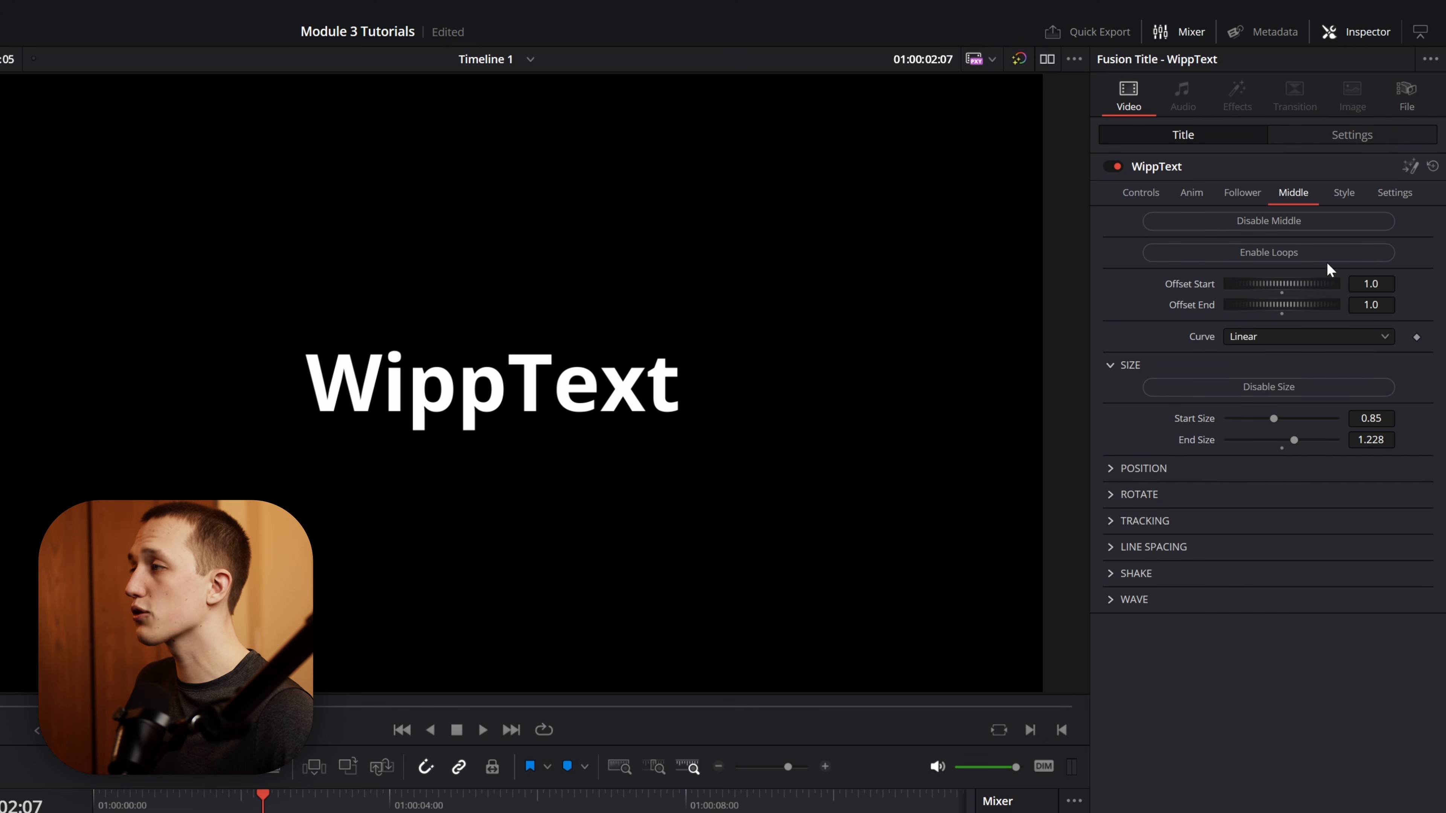
left_click(1331, 257)
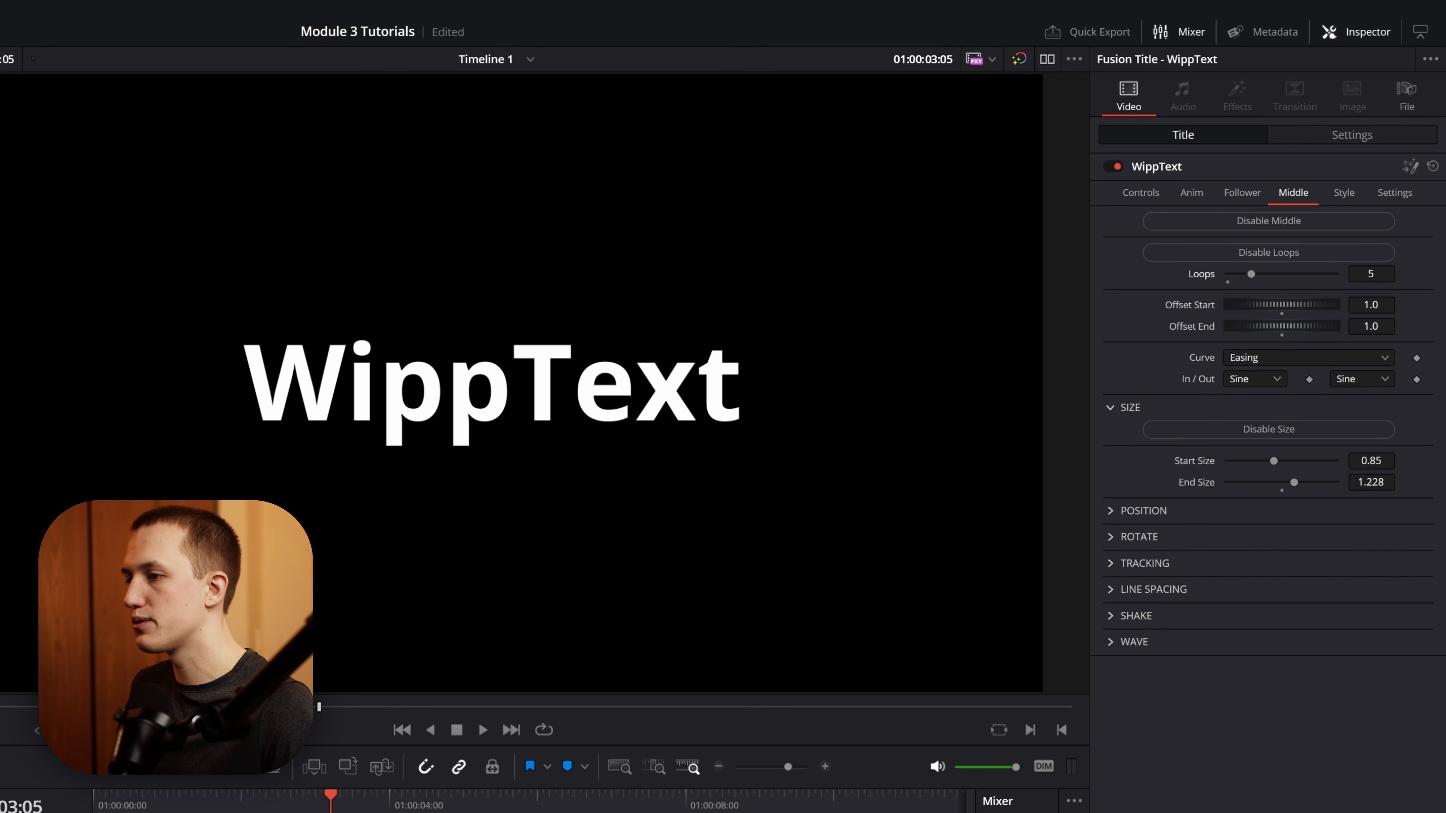
key("Home")
key("space")
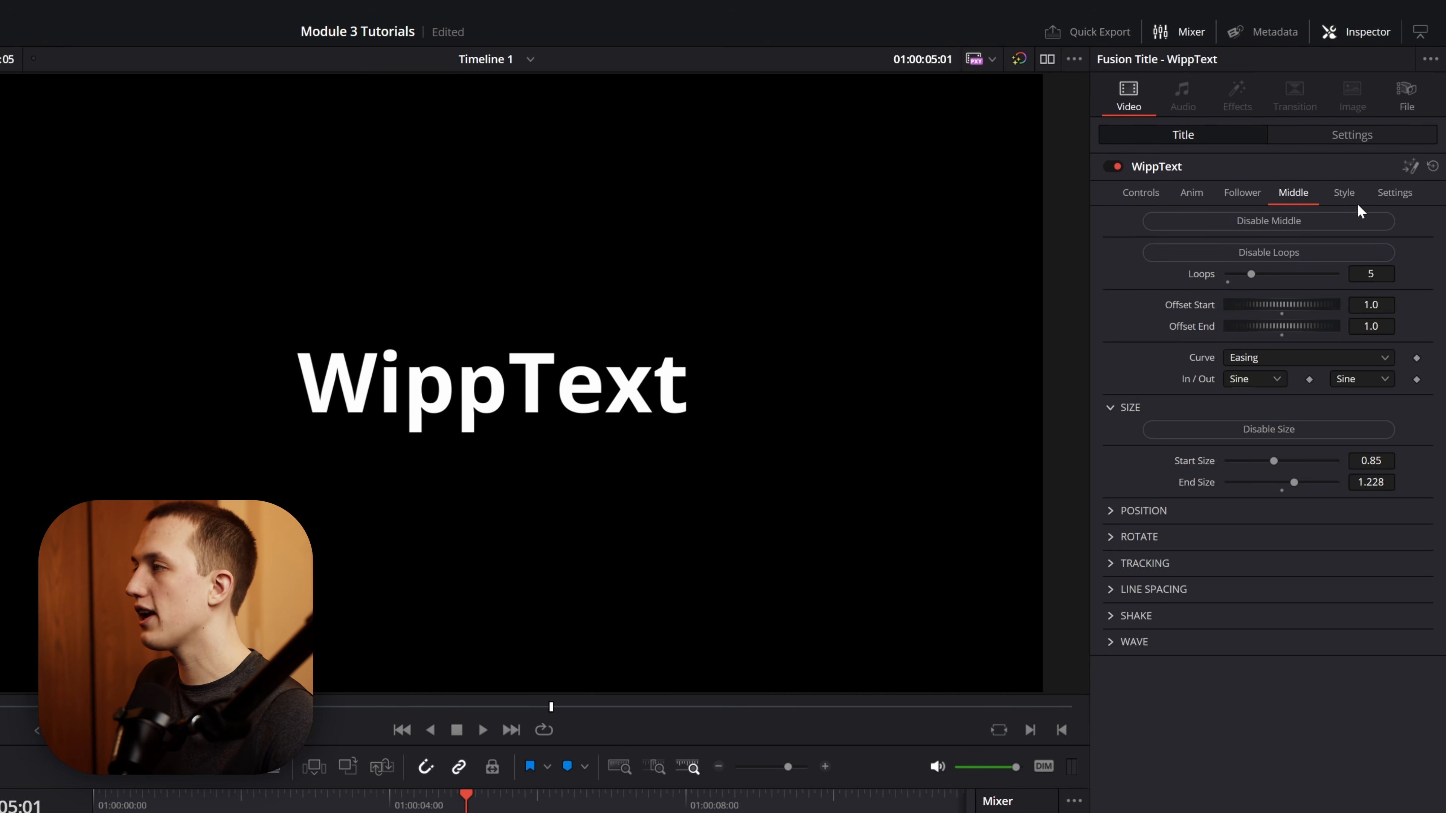
Try the Bar and Outline styles on the title
left_click(1351, 196)
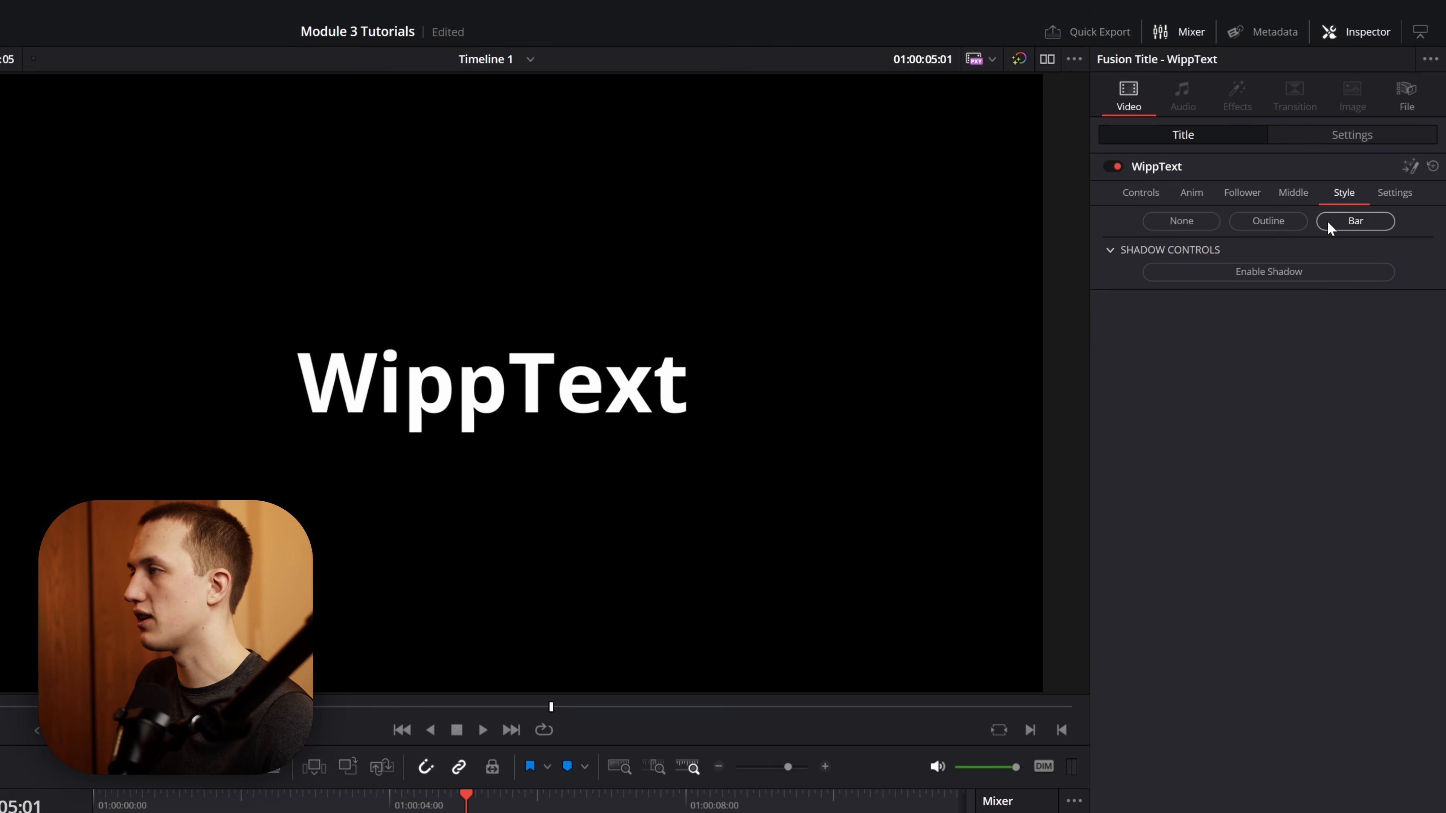
left_click(1348, 225)
left_click(1268, 221)
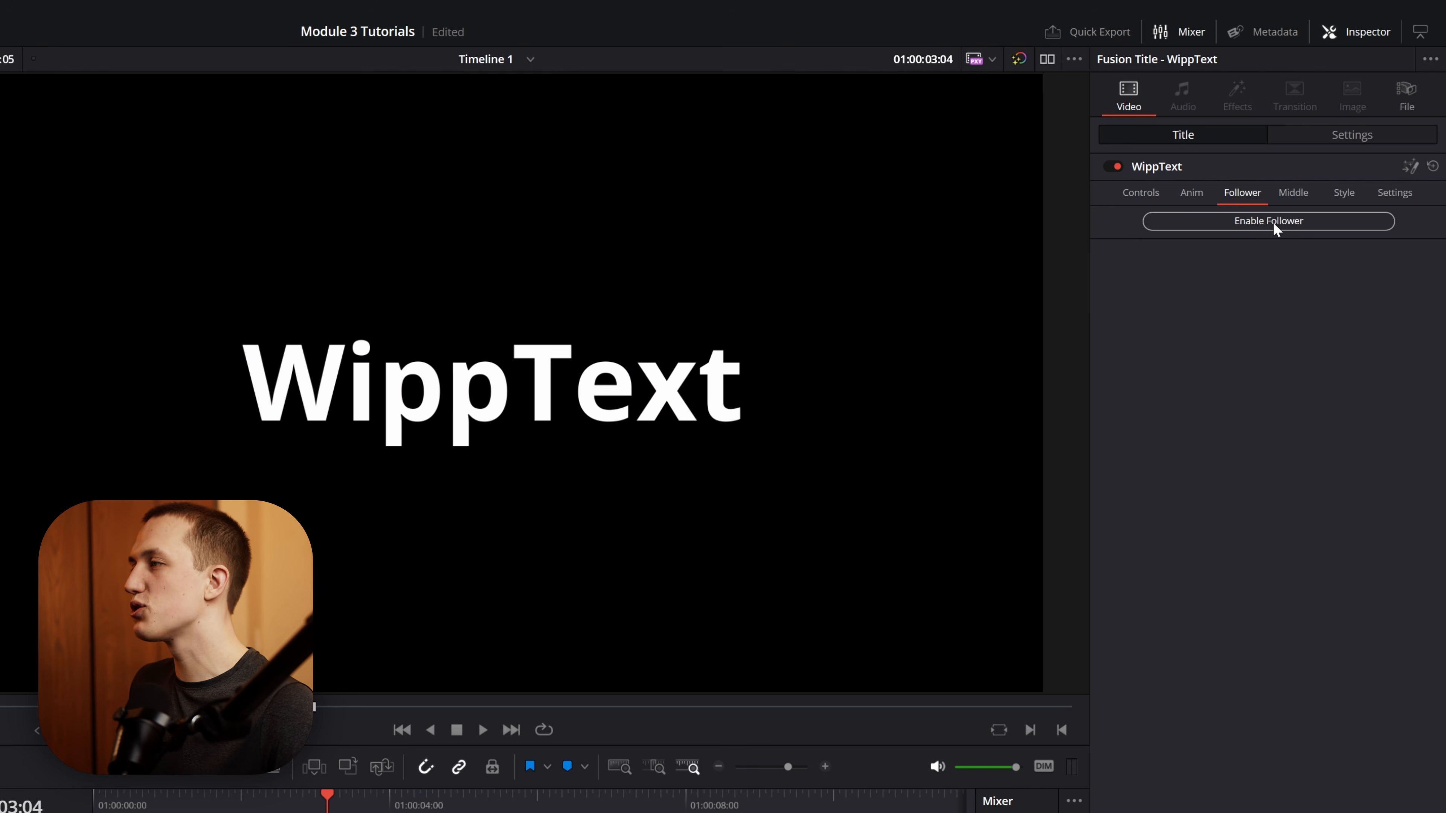
Enable the title's follower animation and play the timeline from the start
left_click(1274, 225)
left_click_drag(304, 806, 93, 806)
key("space")
key("space")
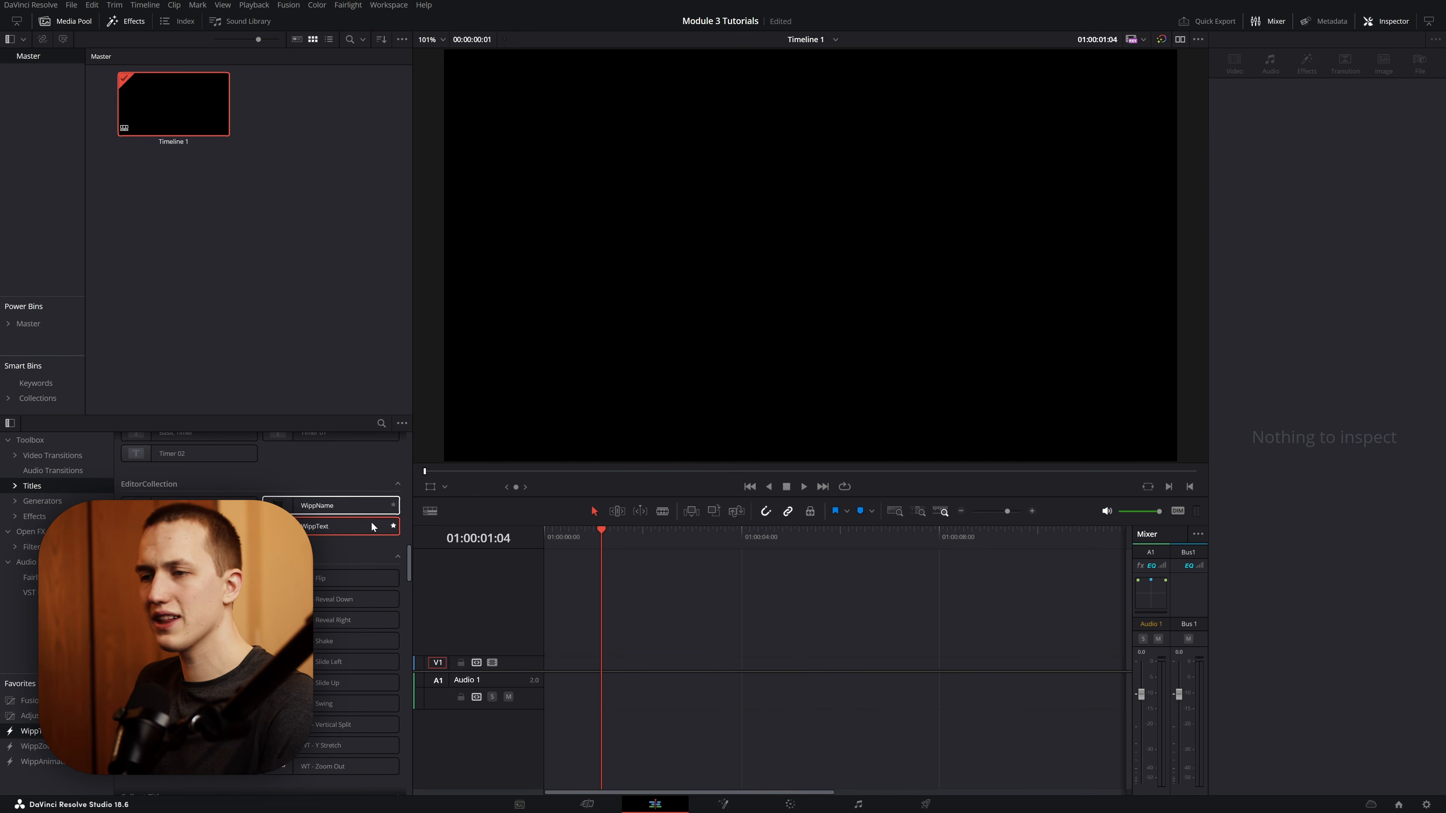
Place a new WippText title at the start of the empty video track V1
left_click_drag(28, 676, 431, 812)
left_click_drag(656, 685, 546, 673)
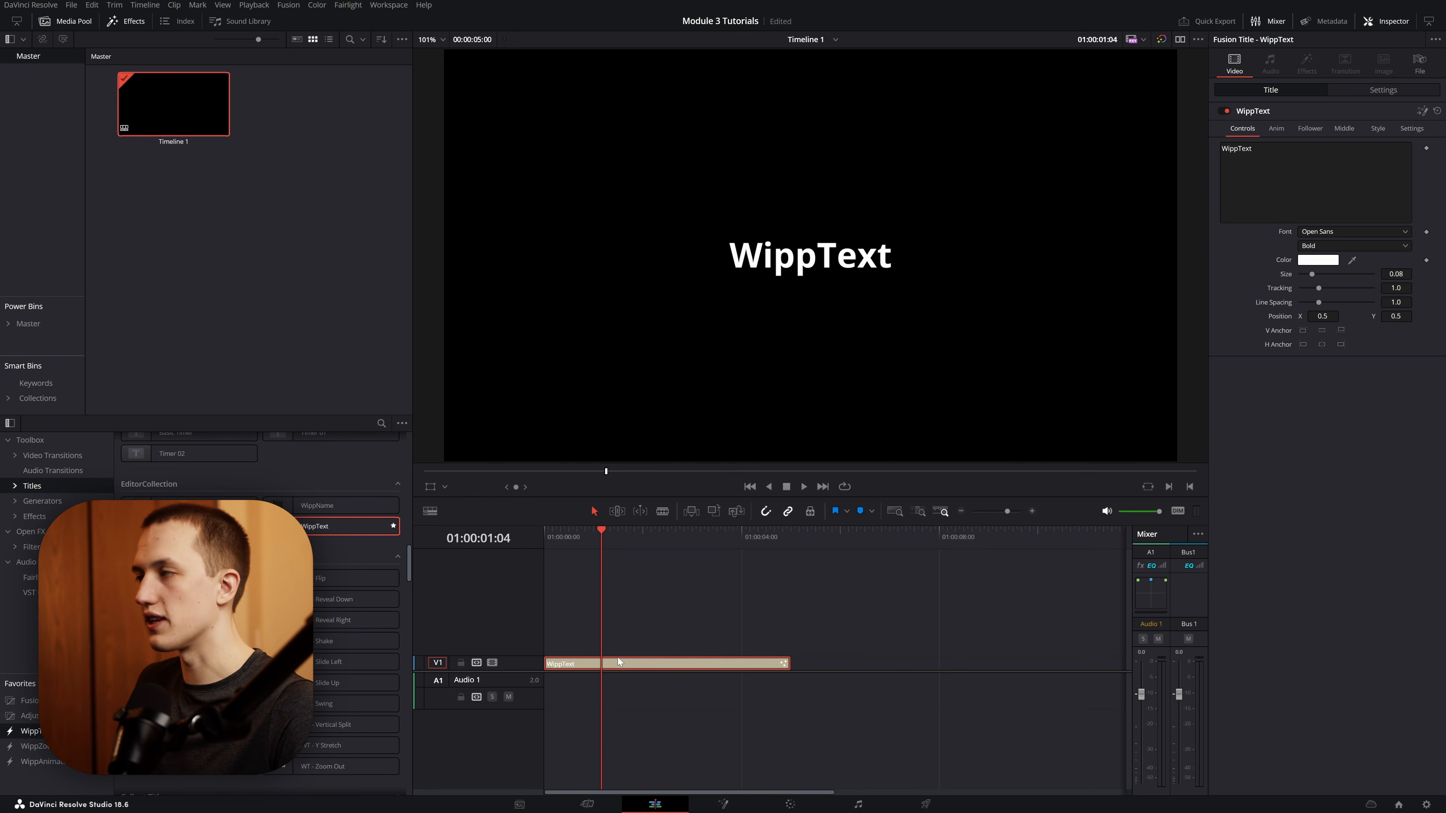
Enable the new title's size and rotate animations and play it from the start
left_click(1274, 129)
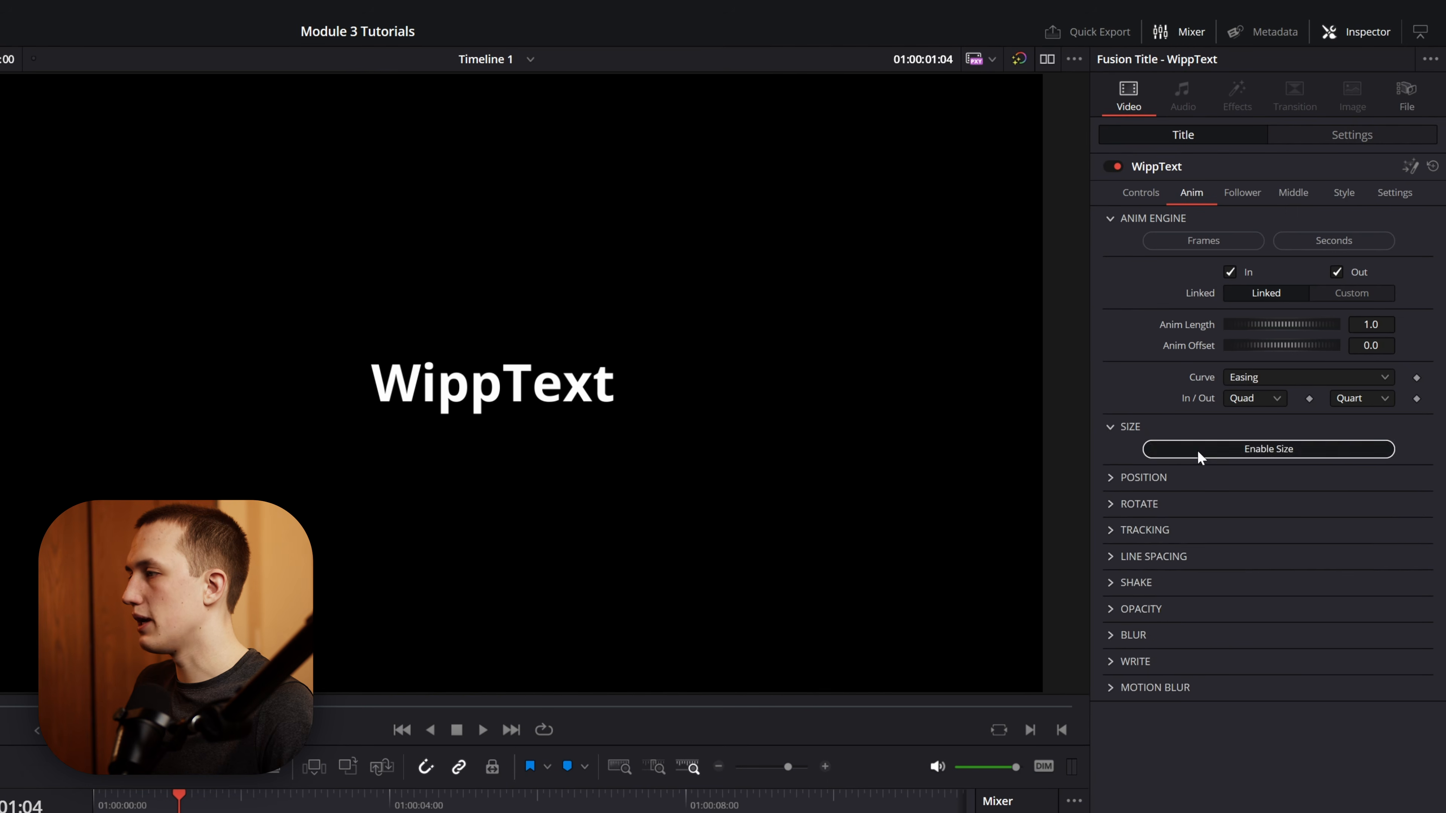
left_click(1200, 455)
left_click(1130, 609)
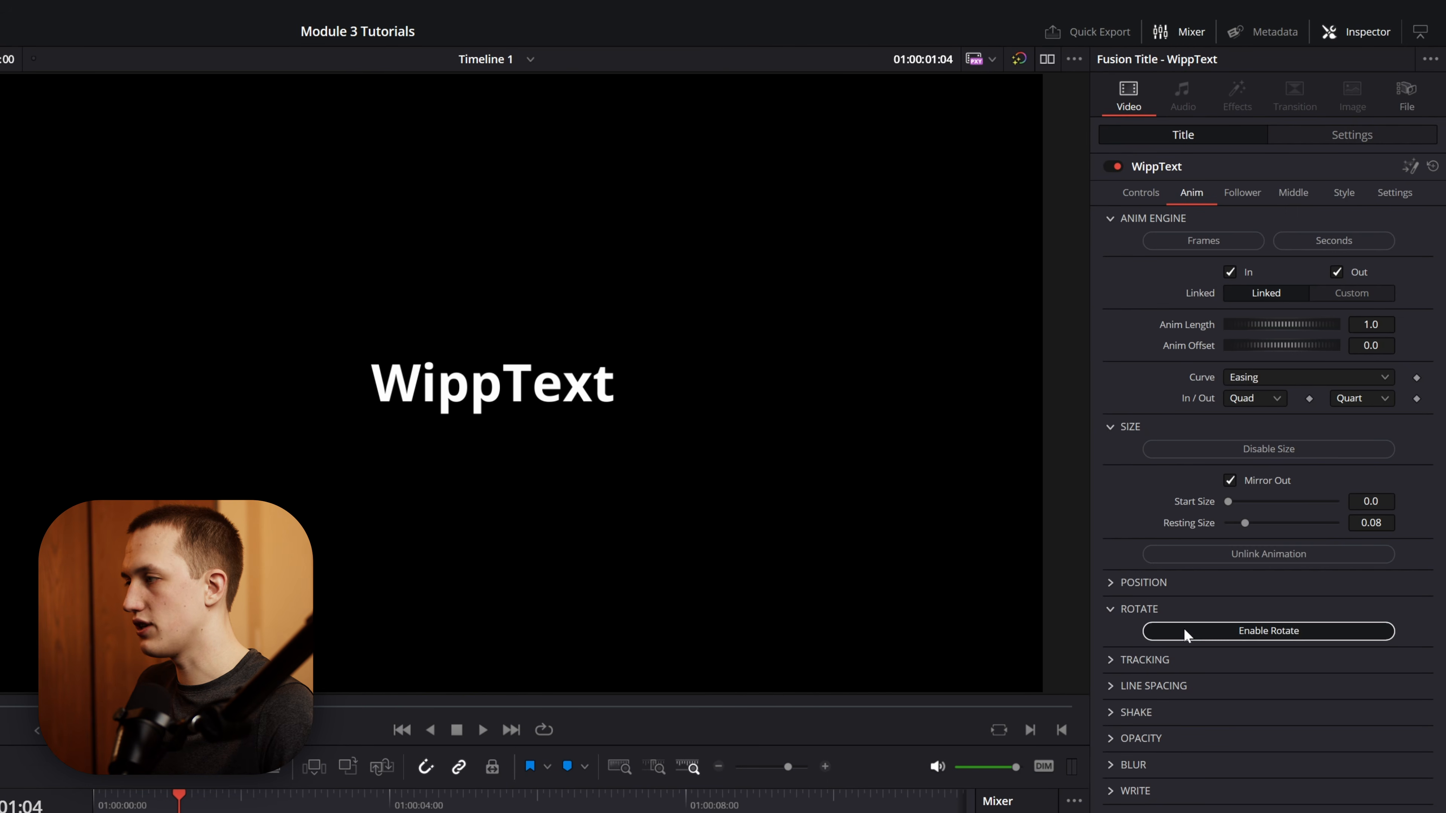
left_click(1184, 632)
key("Home")
key("space")
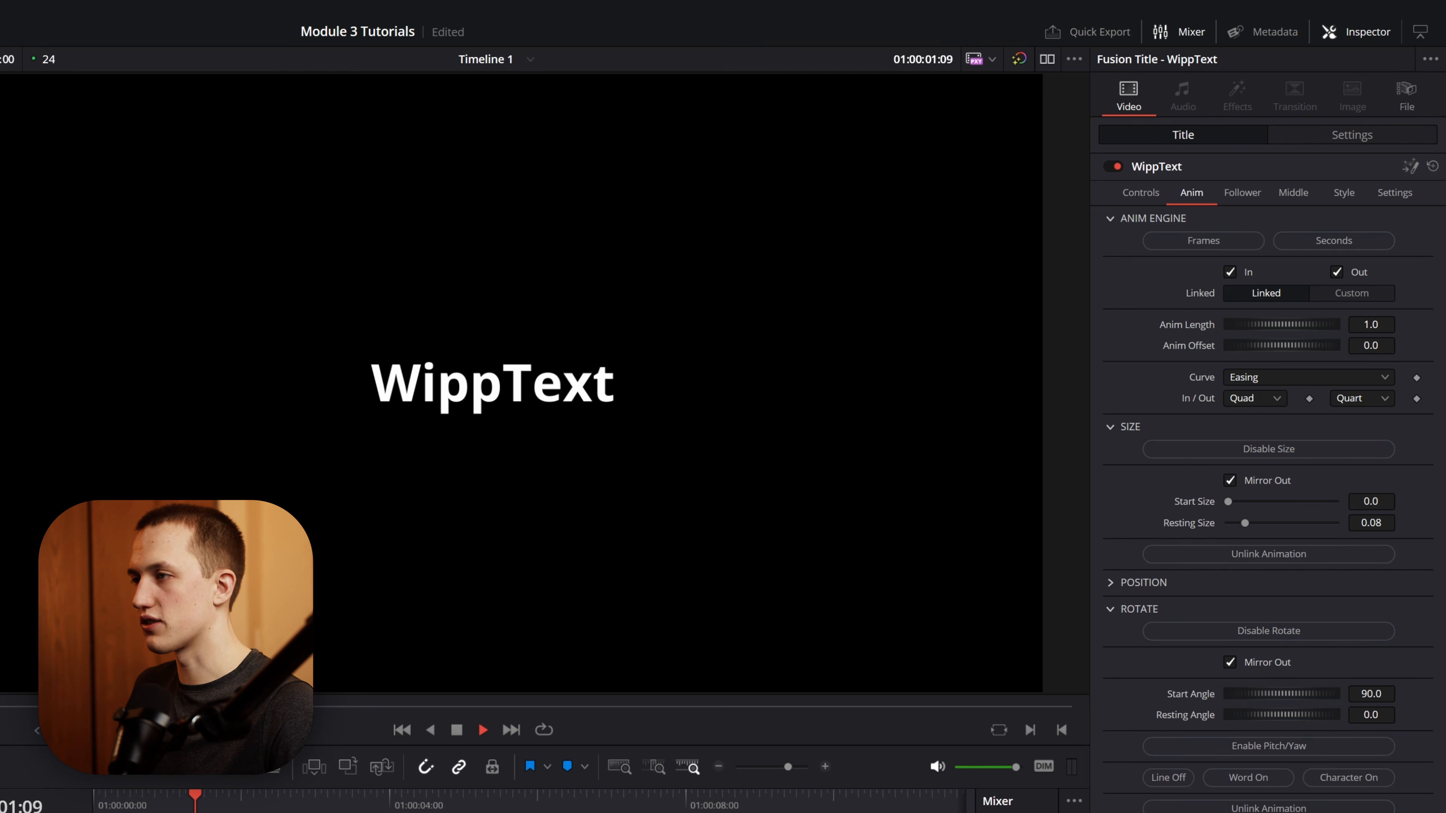
key("space")
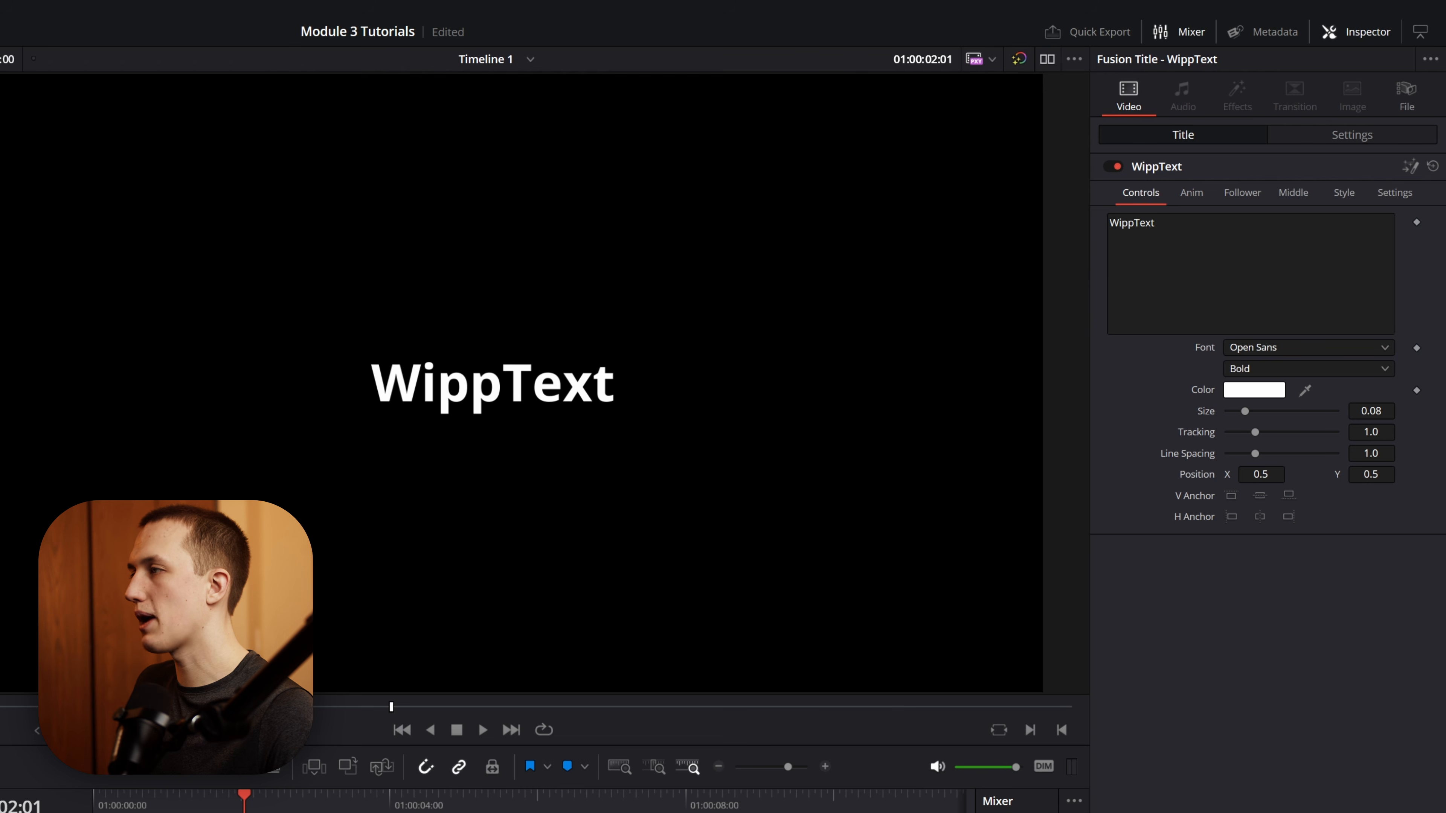
Change the title text to "Wipp Text", switch the rotate animation's word option to Off, and scrub back through the intro
left_click(1135, 223)
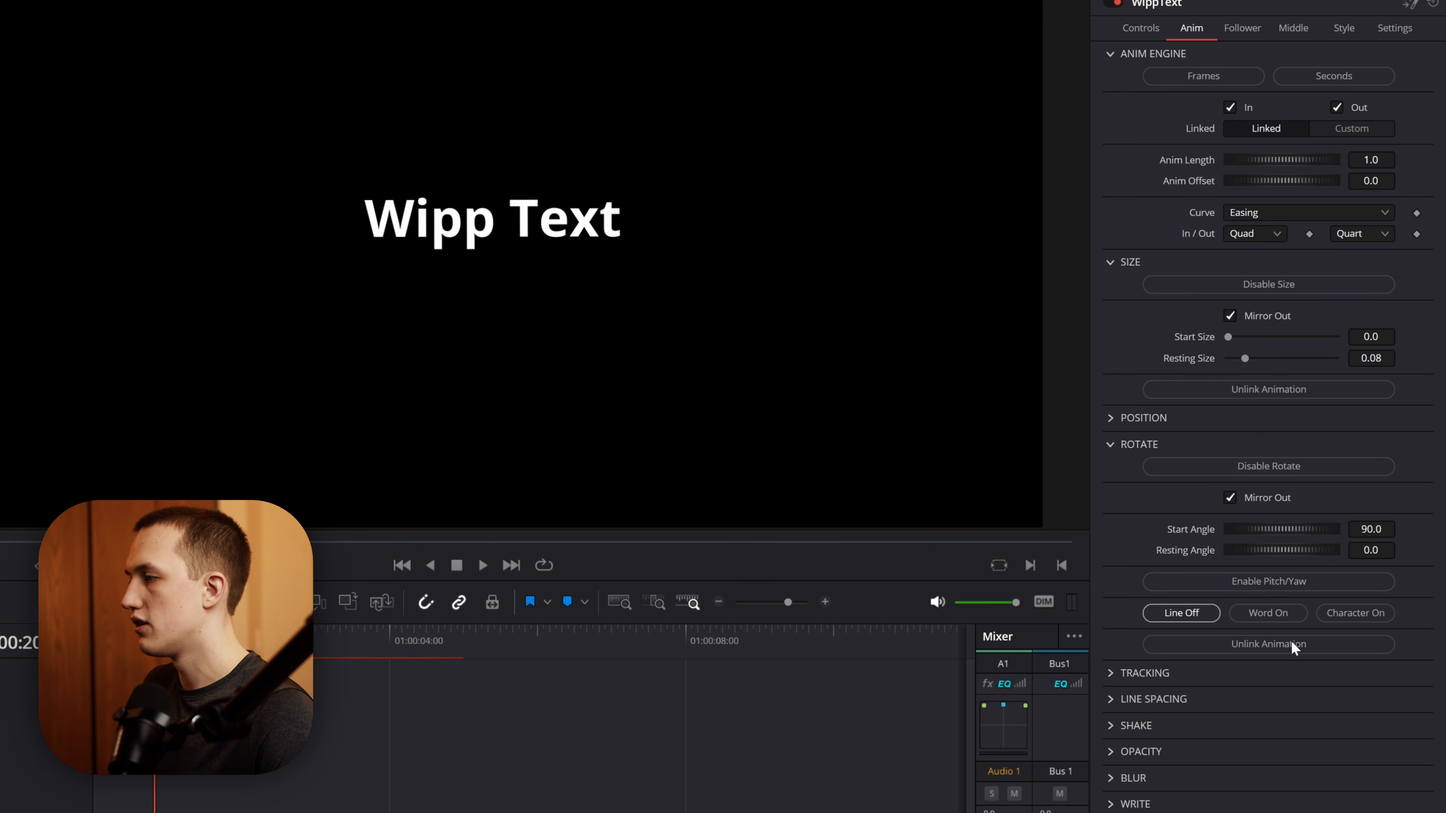
left_click(1293, 621)
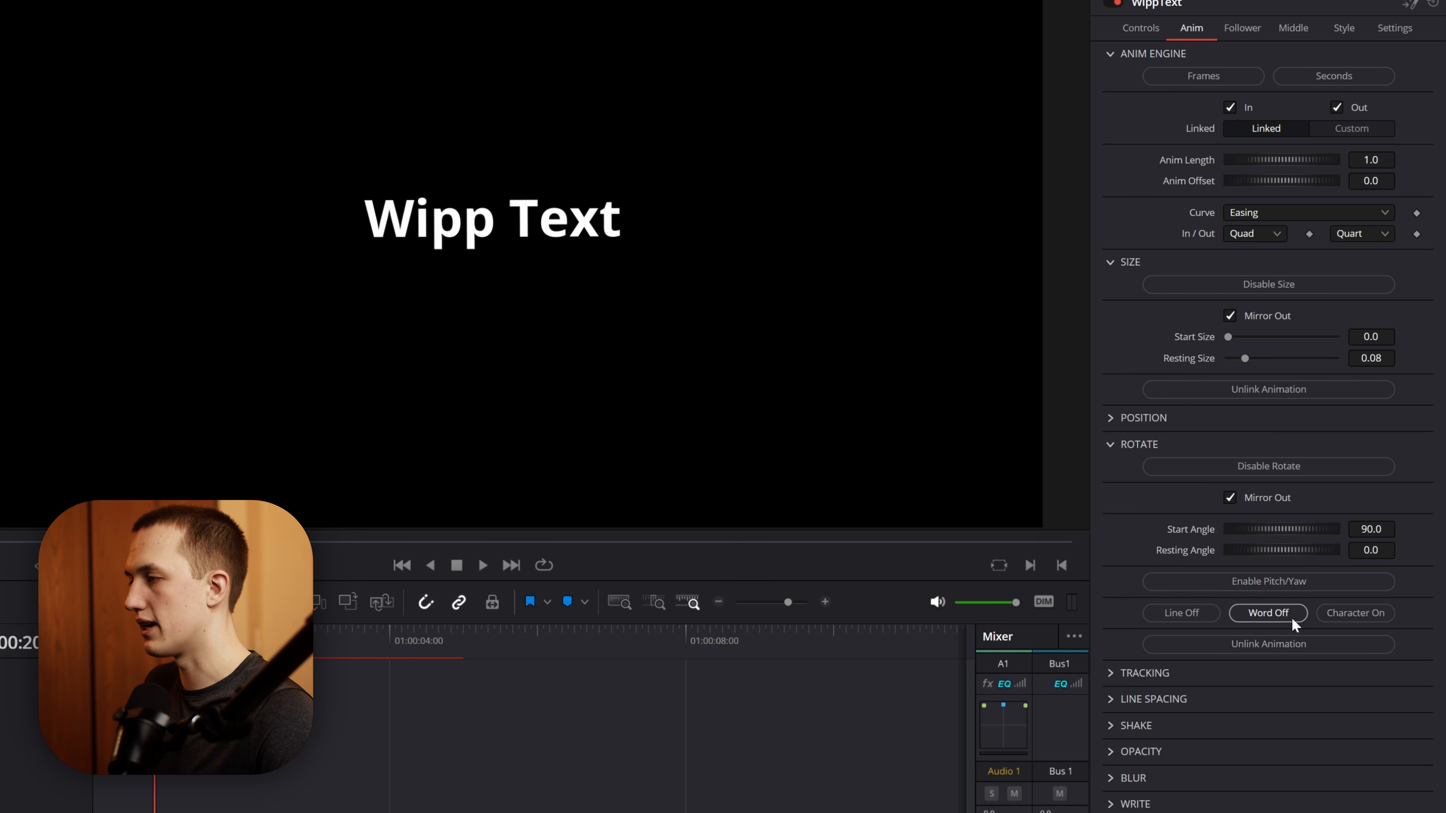
mouse_move(158, 641)
left_mouse_down()
mouse_move(108, 641)
mouse_move(140, 641)
left_mouse_up()
Toggle the rotate animation's line option, switch its character option to Off, and scrub the intro to compare the rotation
left_click(1203, 614)
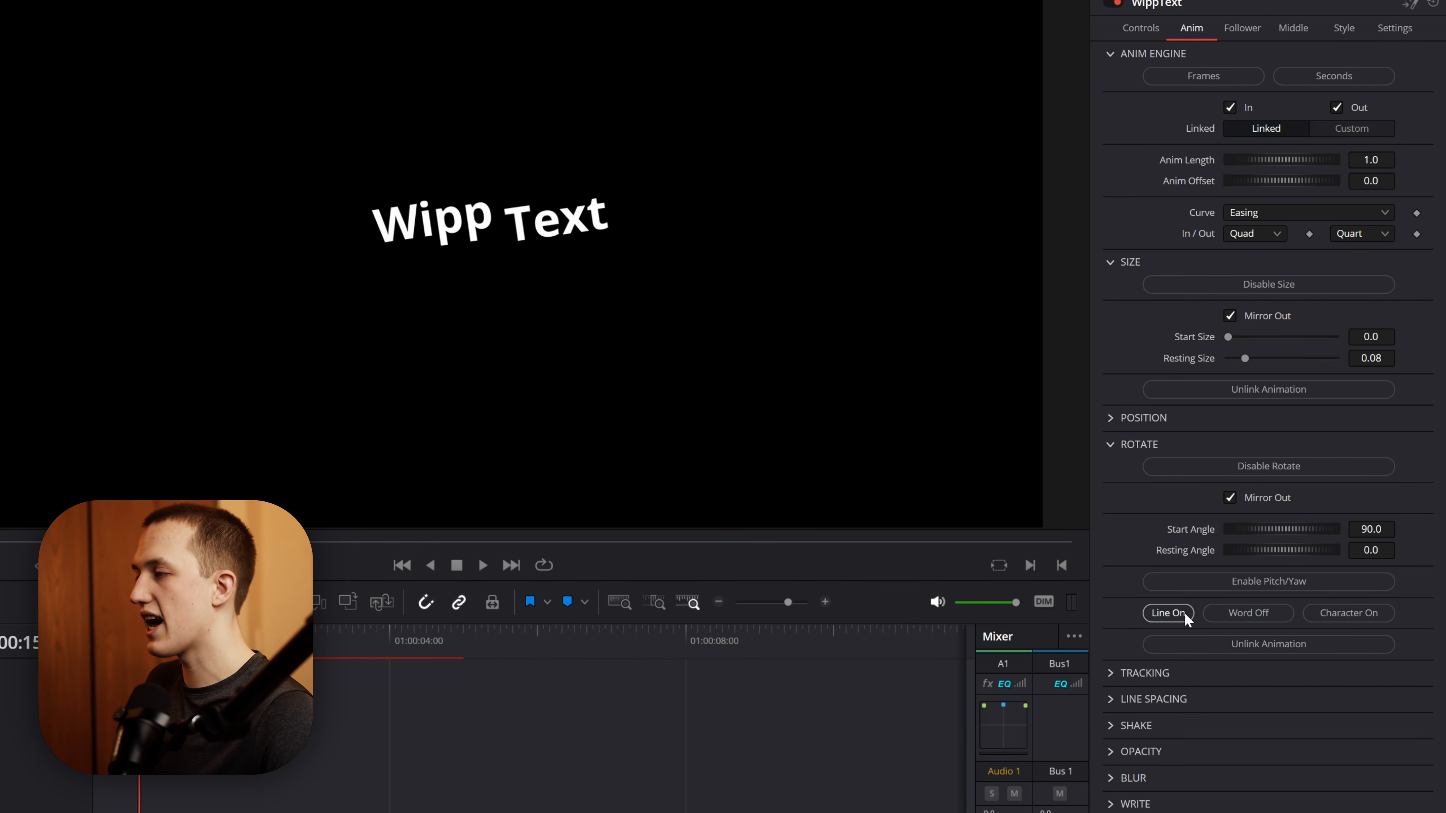
left_click(1168, 613)
left_click(1335, 613)
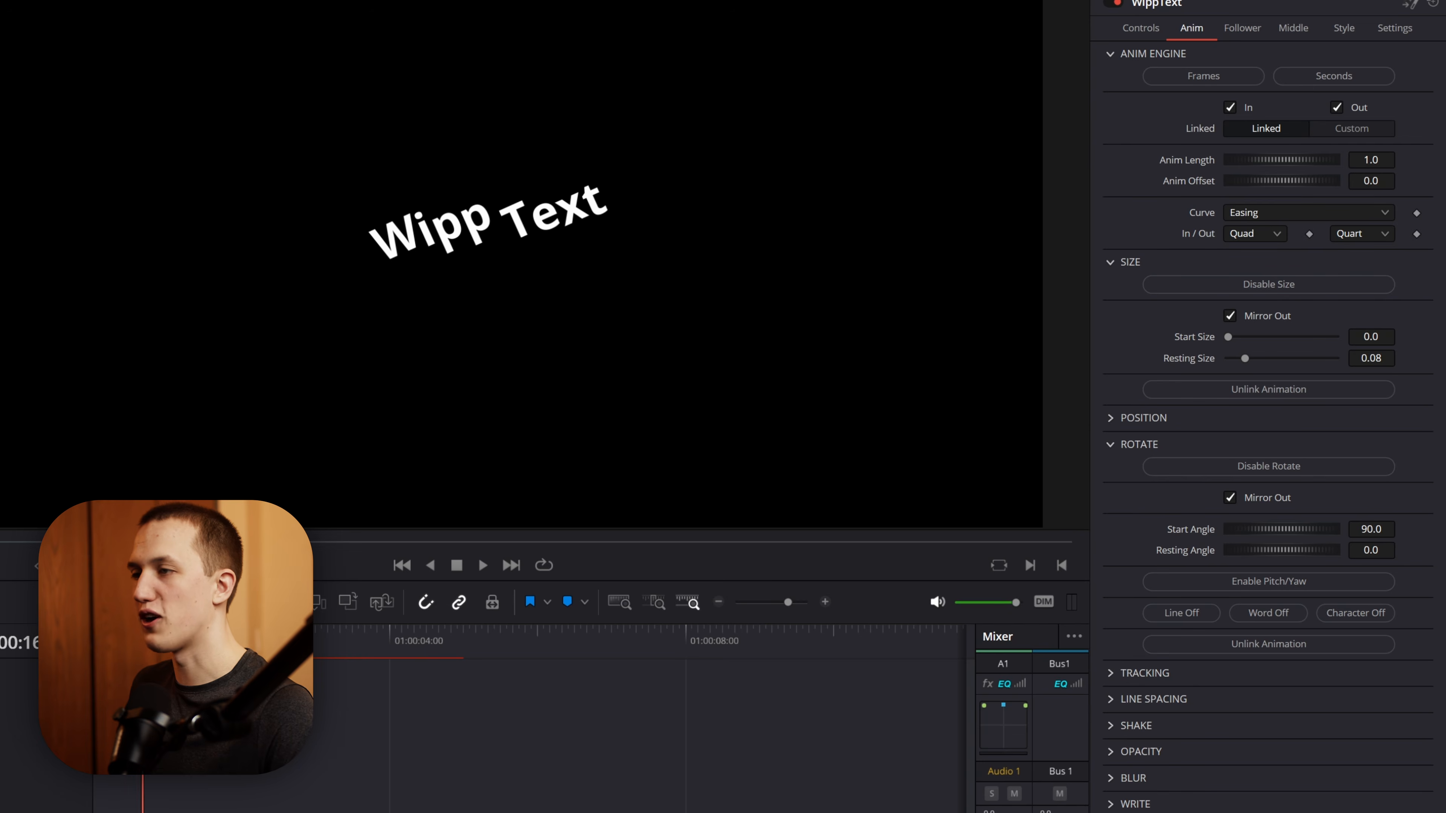
left_click_drag(142, 641, 114, 641)
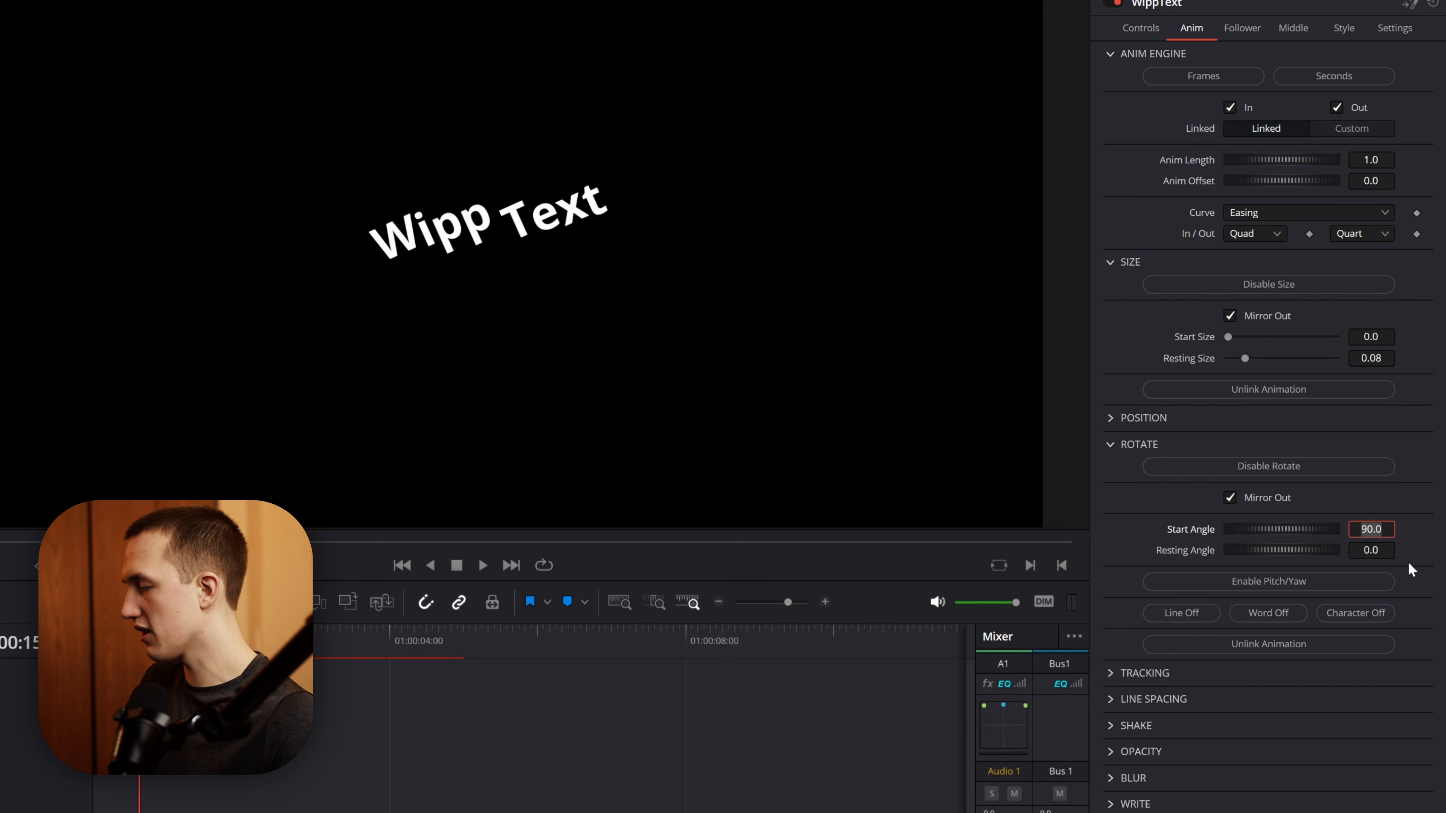
Set the rotate animation's start angle to 180 and try its pitch/yaw rotation
key("Tab")
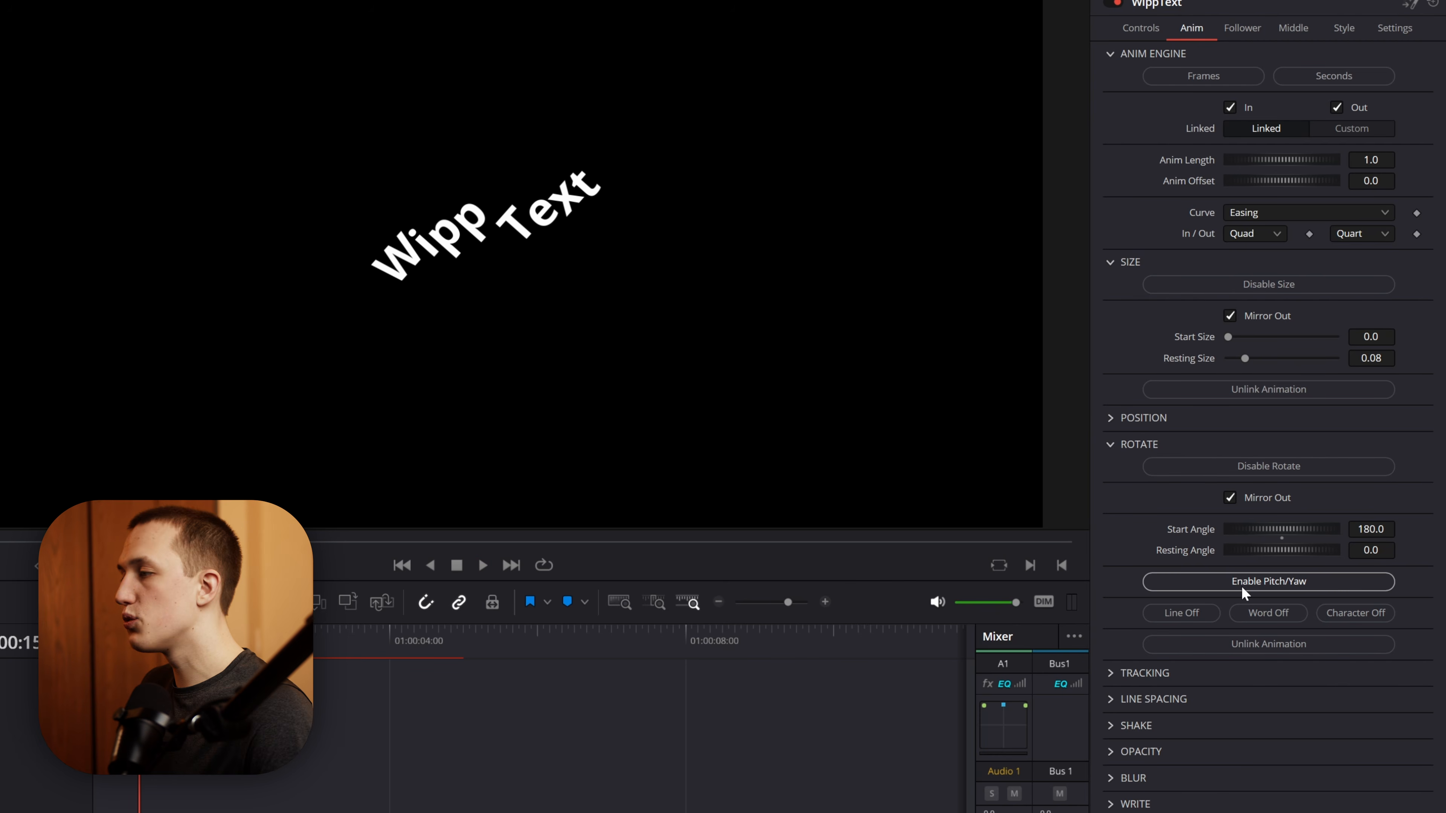
left_click(1244, 587)
mouse_move(1282, 655)
left_mouse_down()
mouse_move(1251, 657)
mouse_move(1297, 659)
mouse_move(1285, 659)
left_mouse_up()
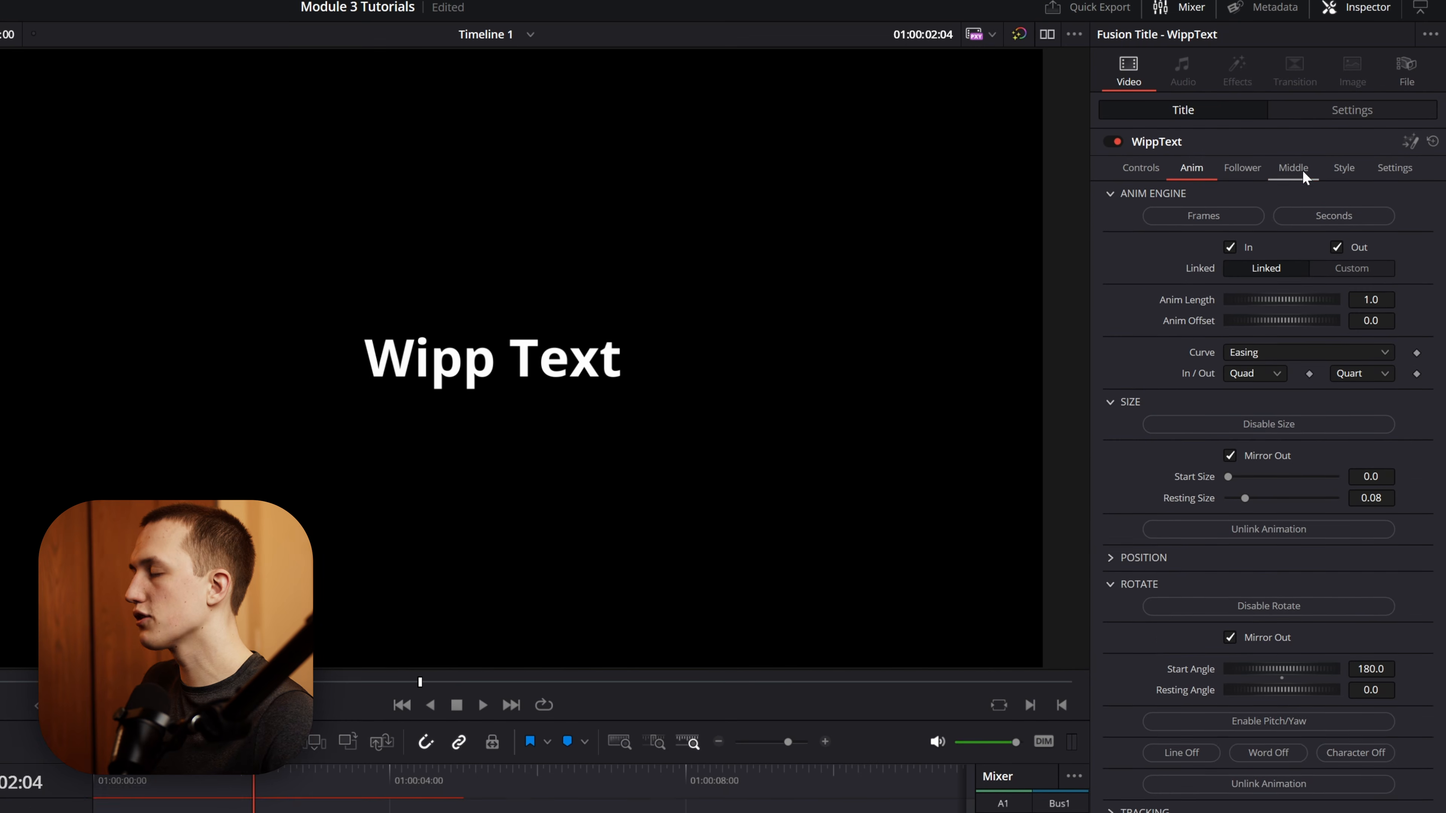
Enable the middle animation's shake effect with speed 0.11 and wobble 0.079, and reduce its horizontal position strength
left_click(1297, 169)
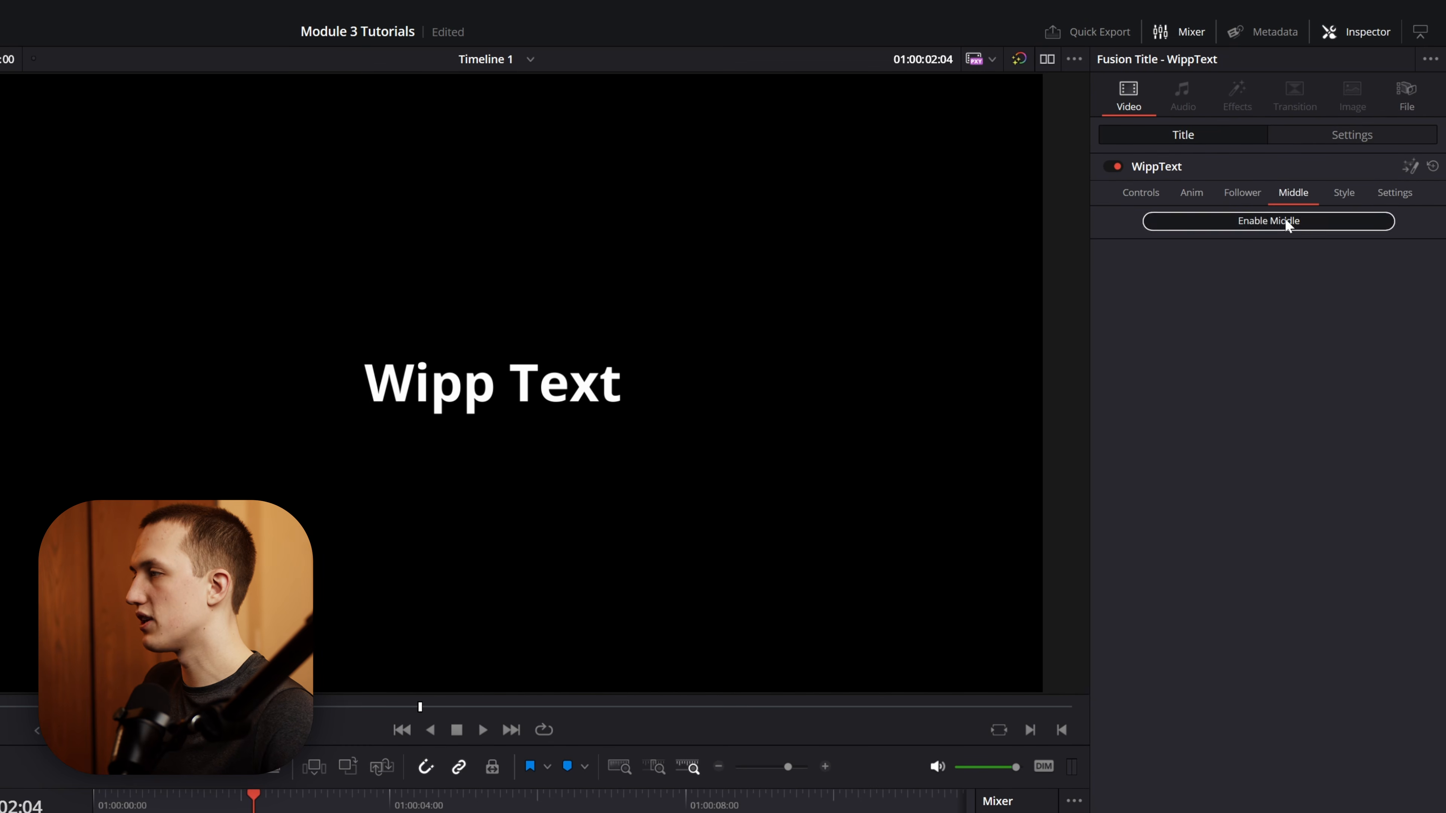
left_click(1284, 196)
left_click(1112, 517)
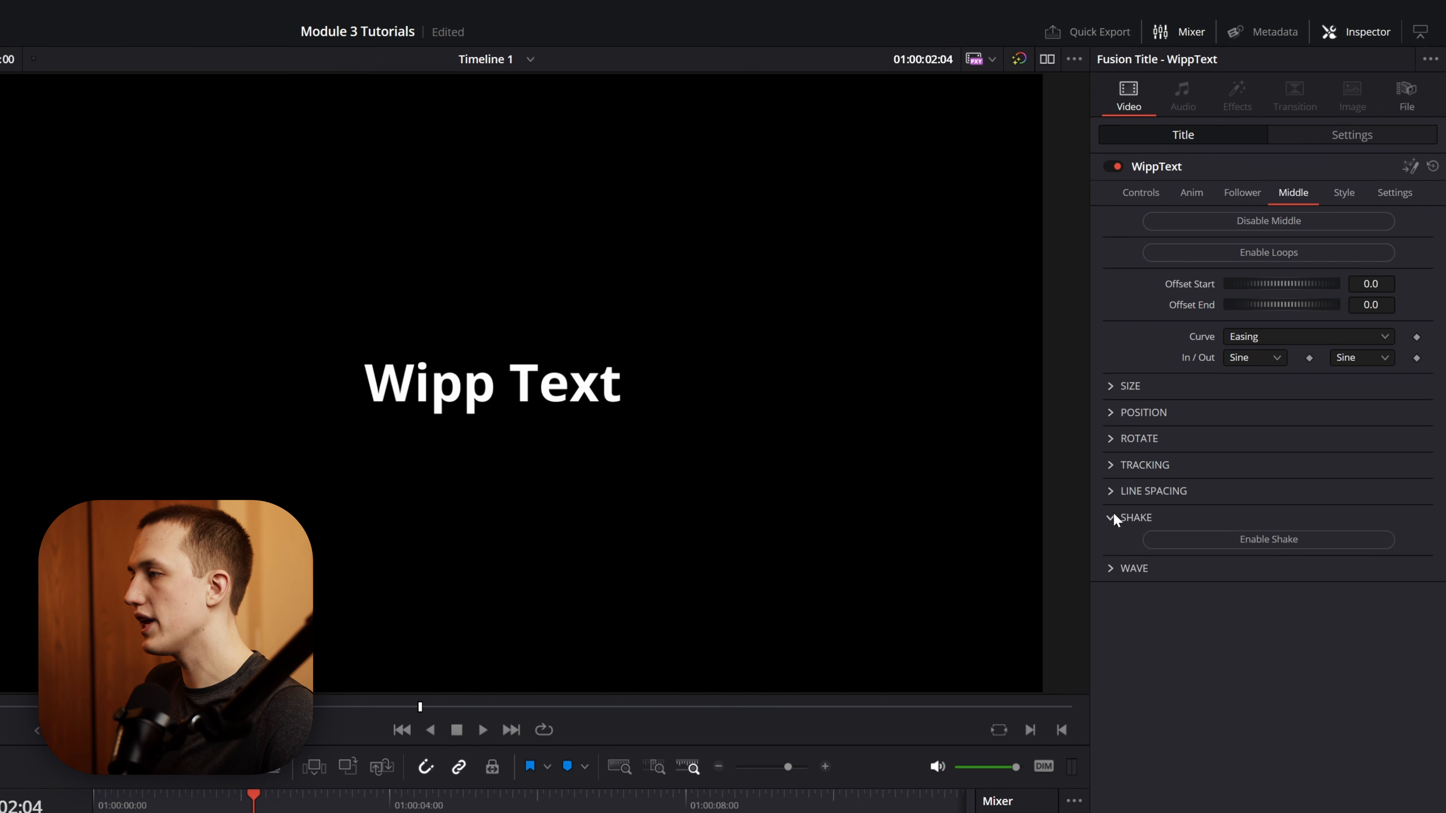
left_click(1250, 541)
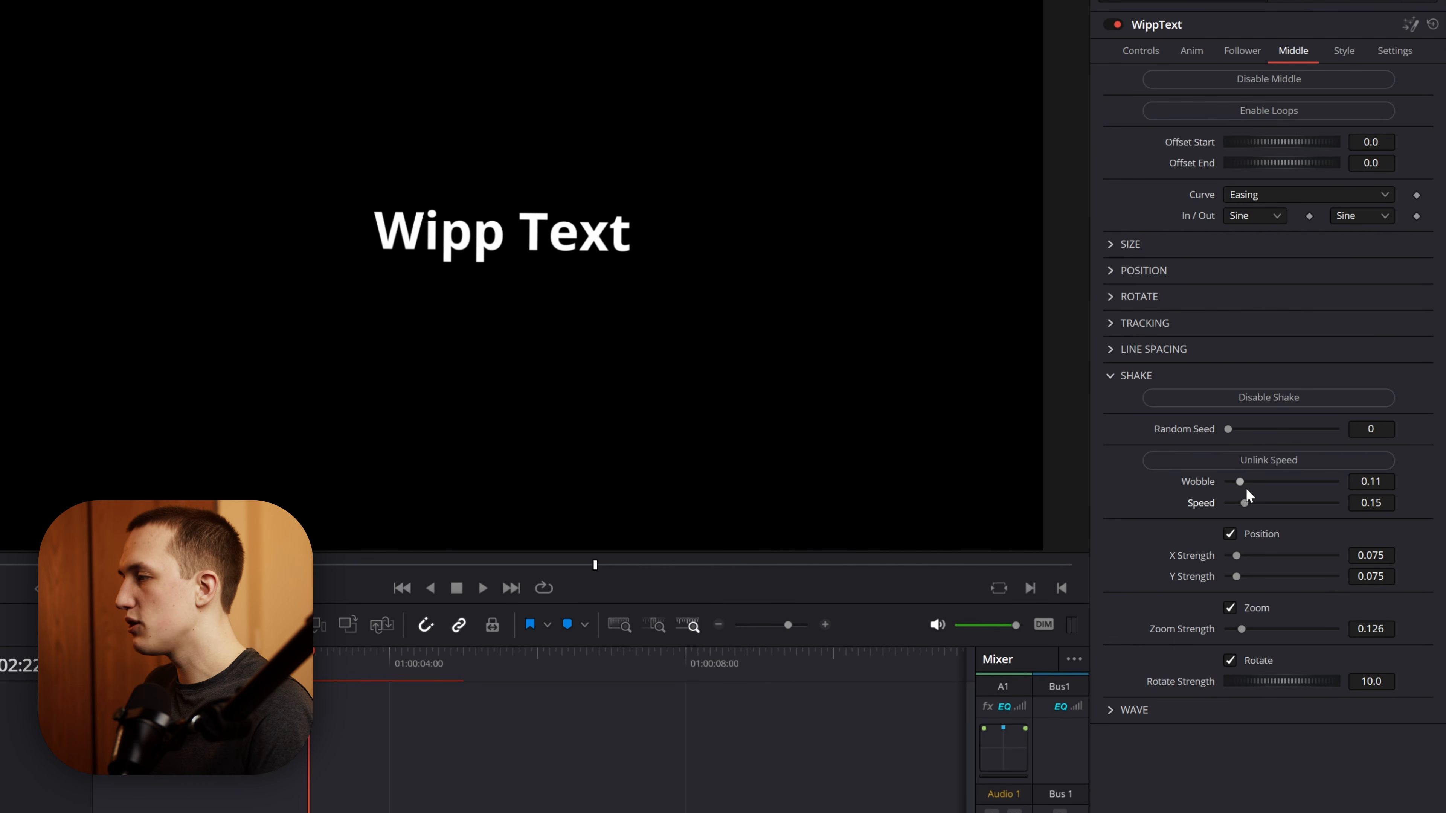
left_click_drag(1245, 504, 1237, 481)
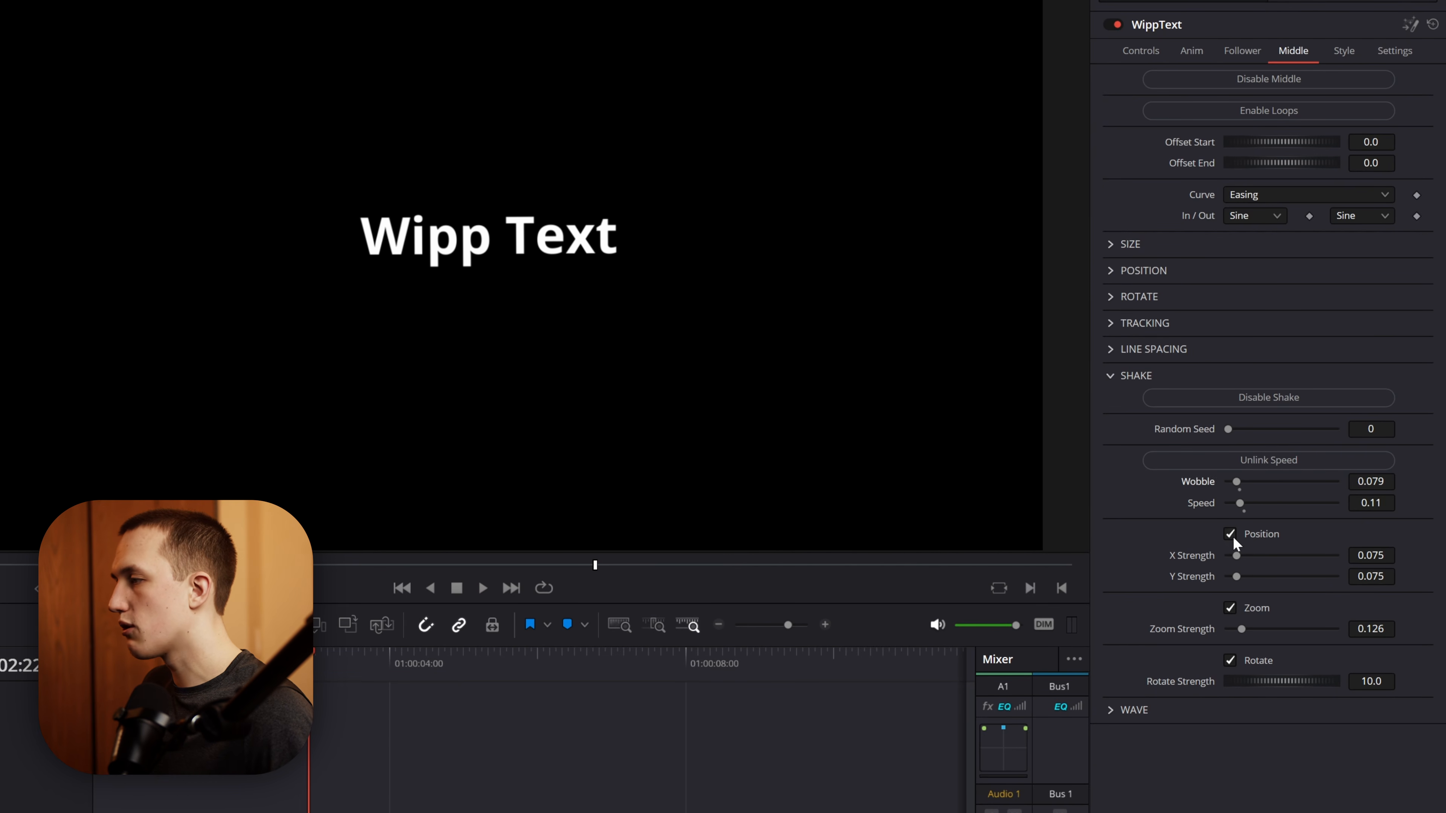
left_click_drag(1237, 557, 1234, 565)
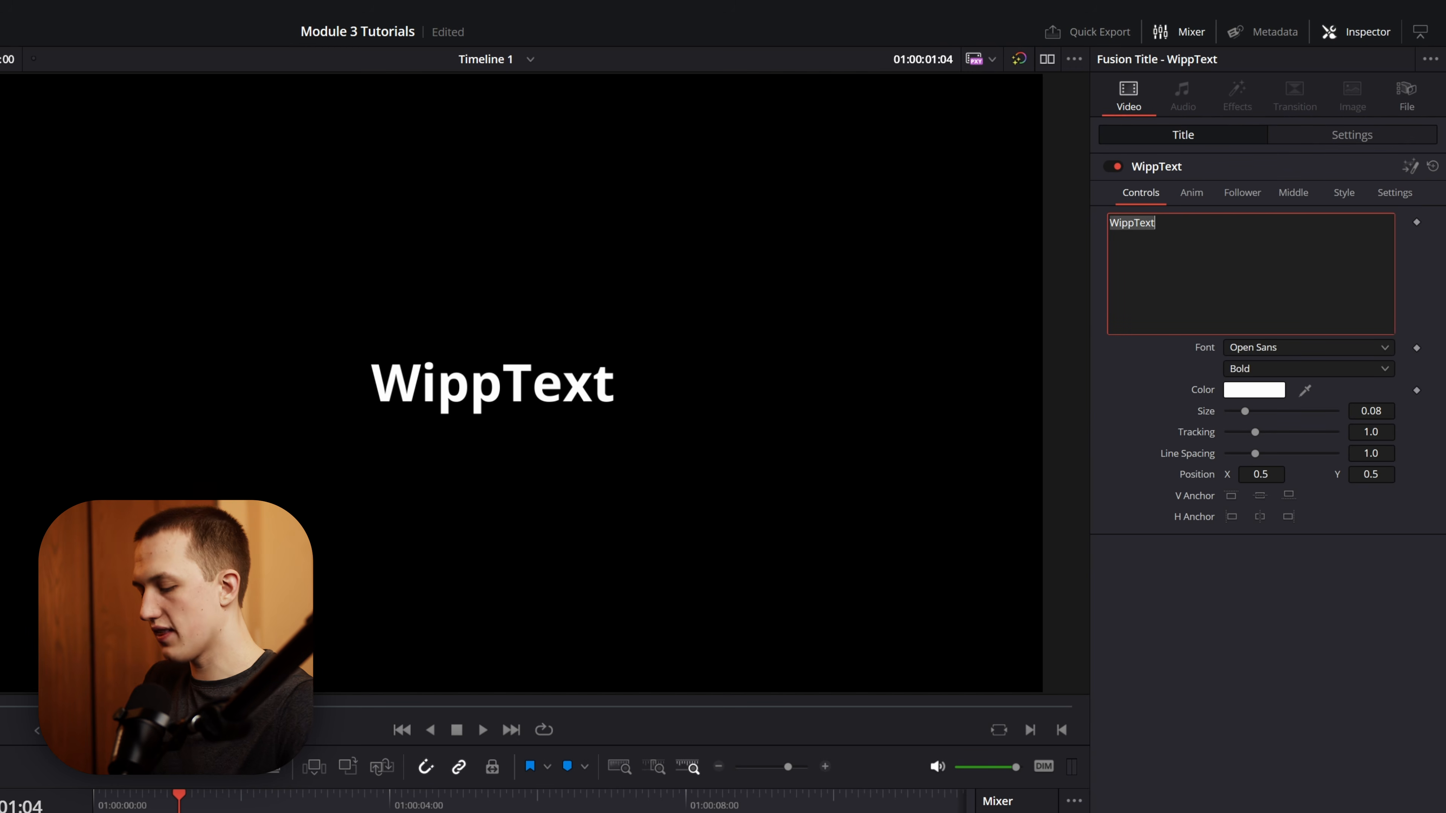
Change the fresh WippText title to "BOUNCE!" in ExtraBold, and place it on the frame's bottom edge with Y position 0 and a vertical anchor
type("BOUNCE!")
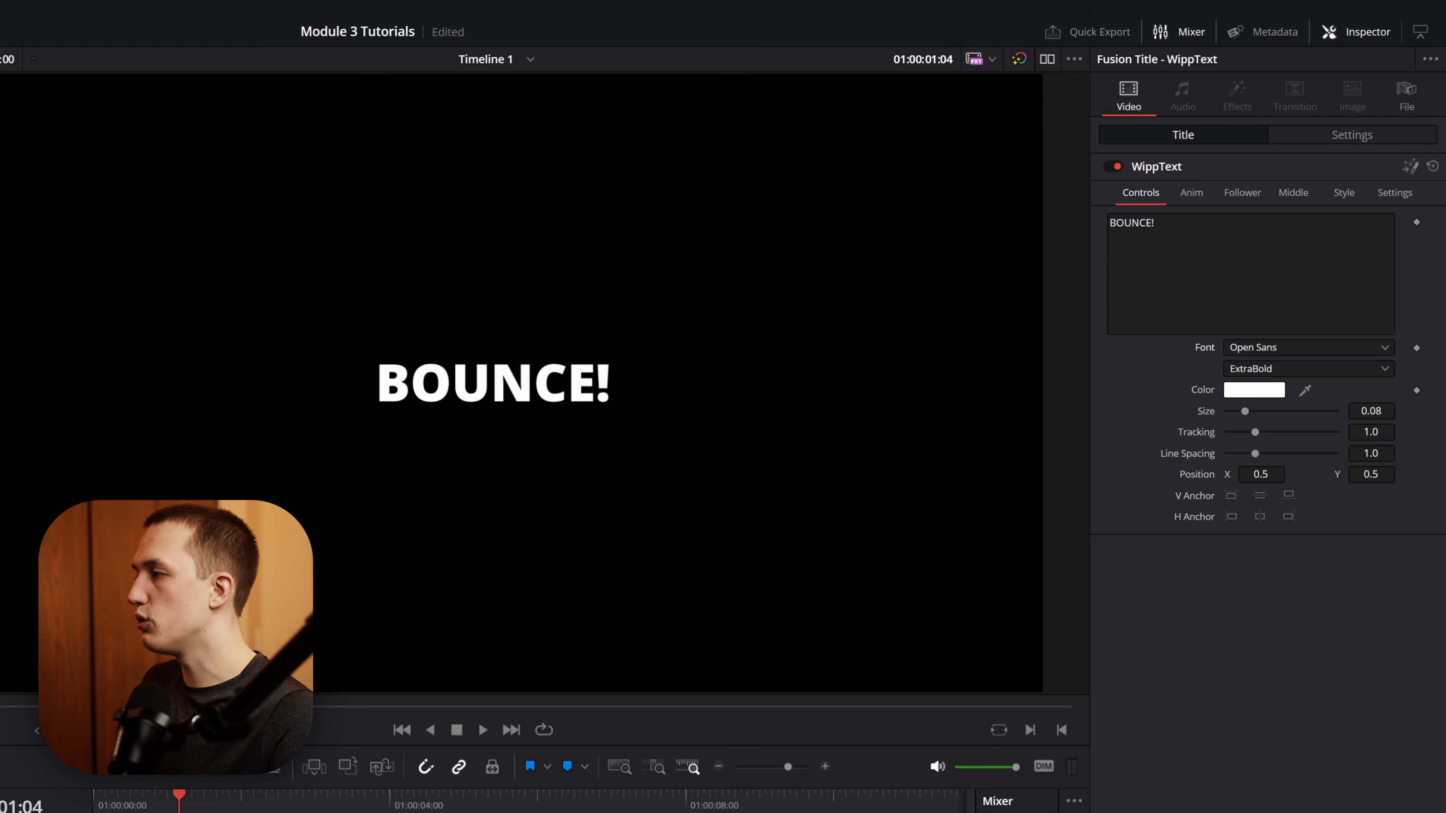
type("0")
key("Return")
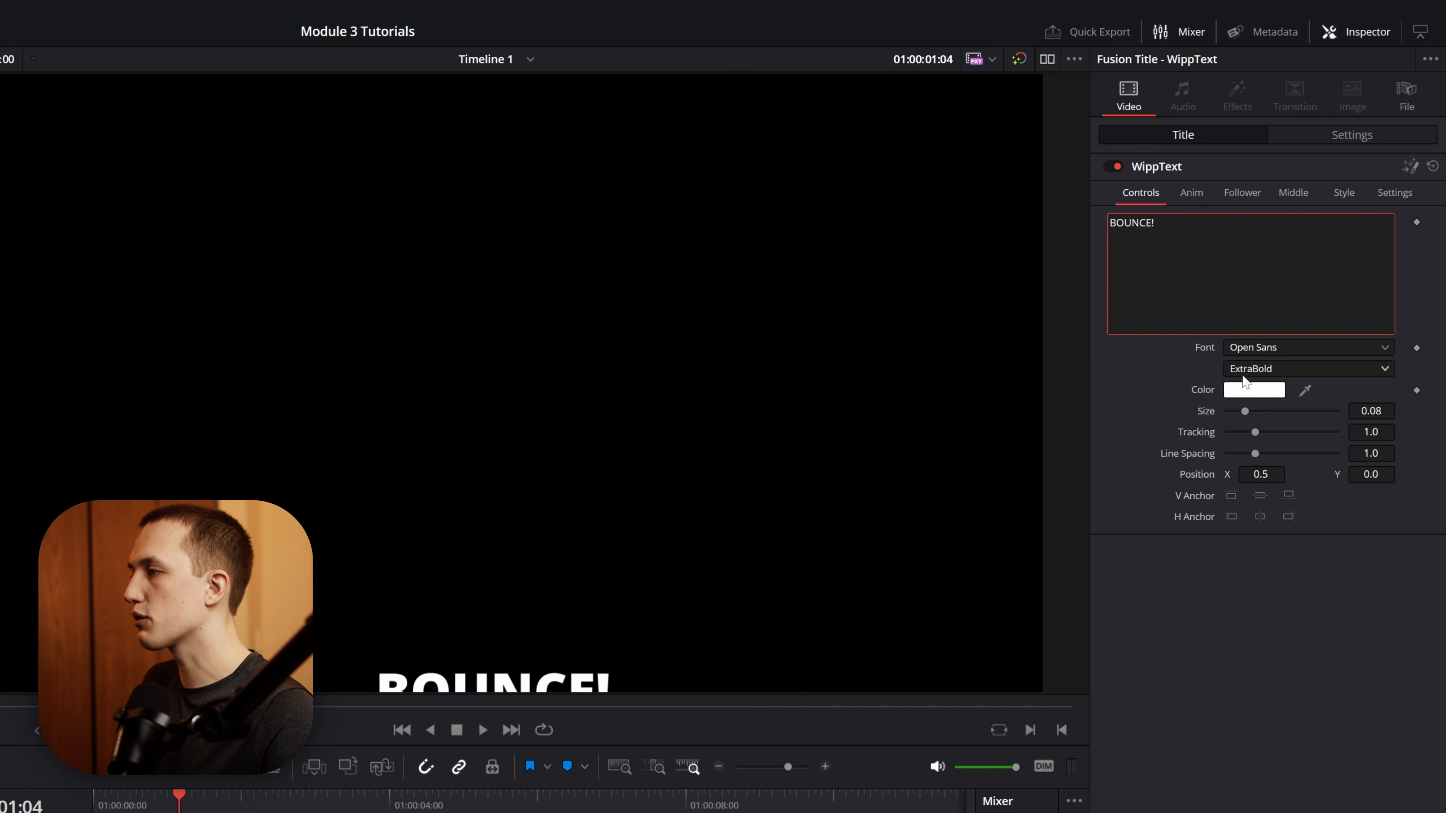
left_click(1290, 496)
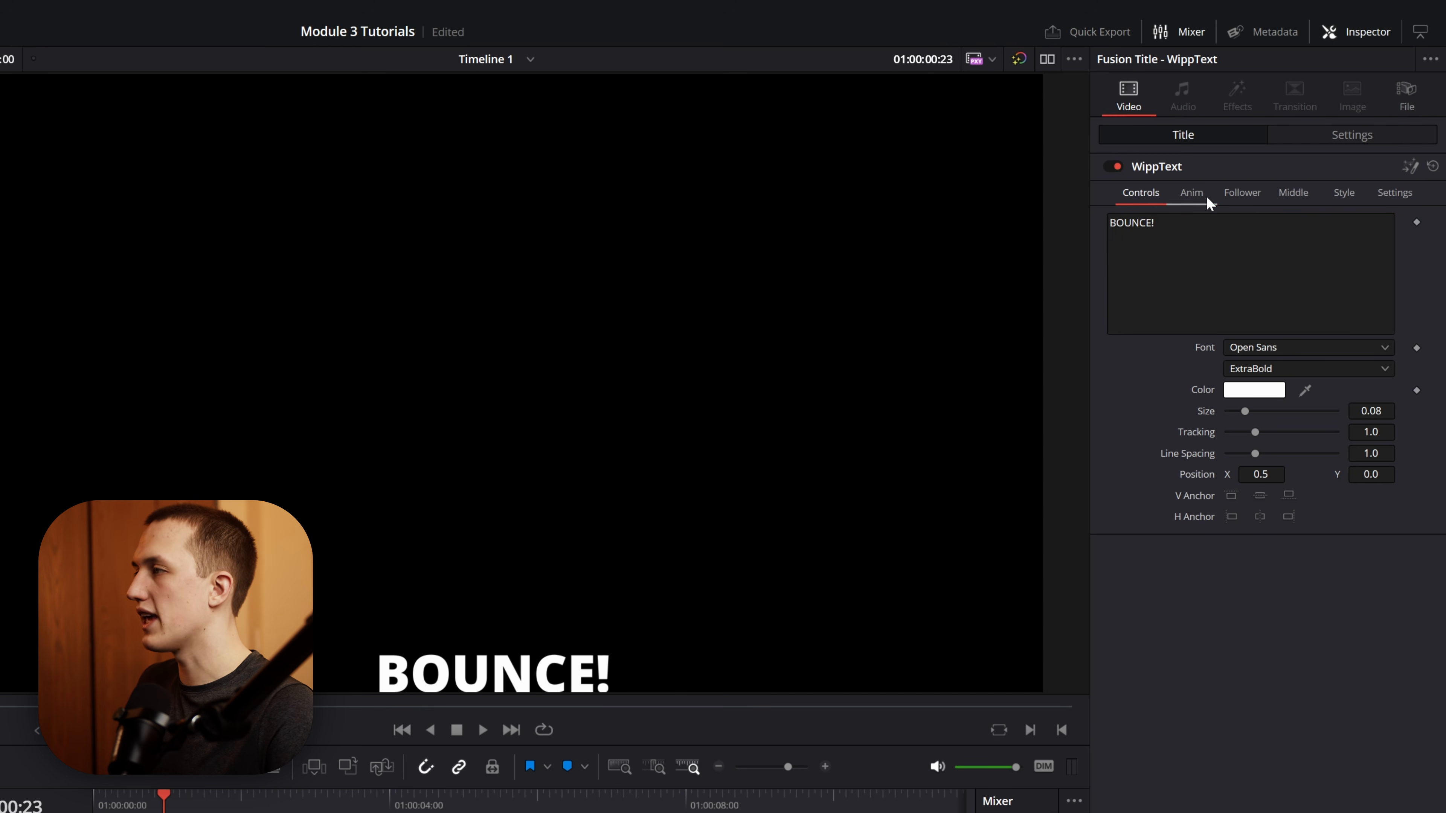
Enable the title's position animation with start direction 90 and start offset 0.575, and preview the drop from above
left_click(1207, 202)
left_click(1119, 454)
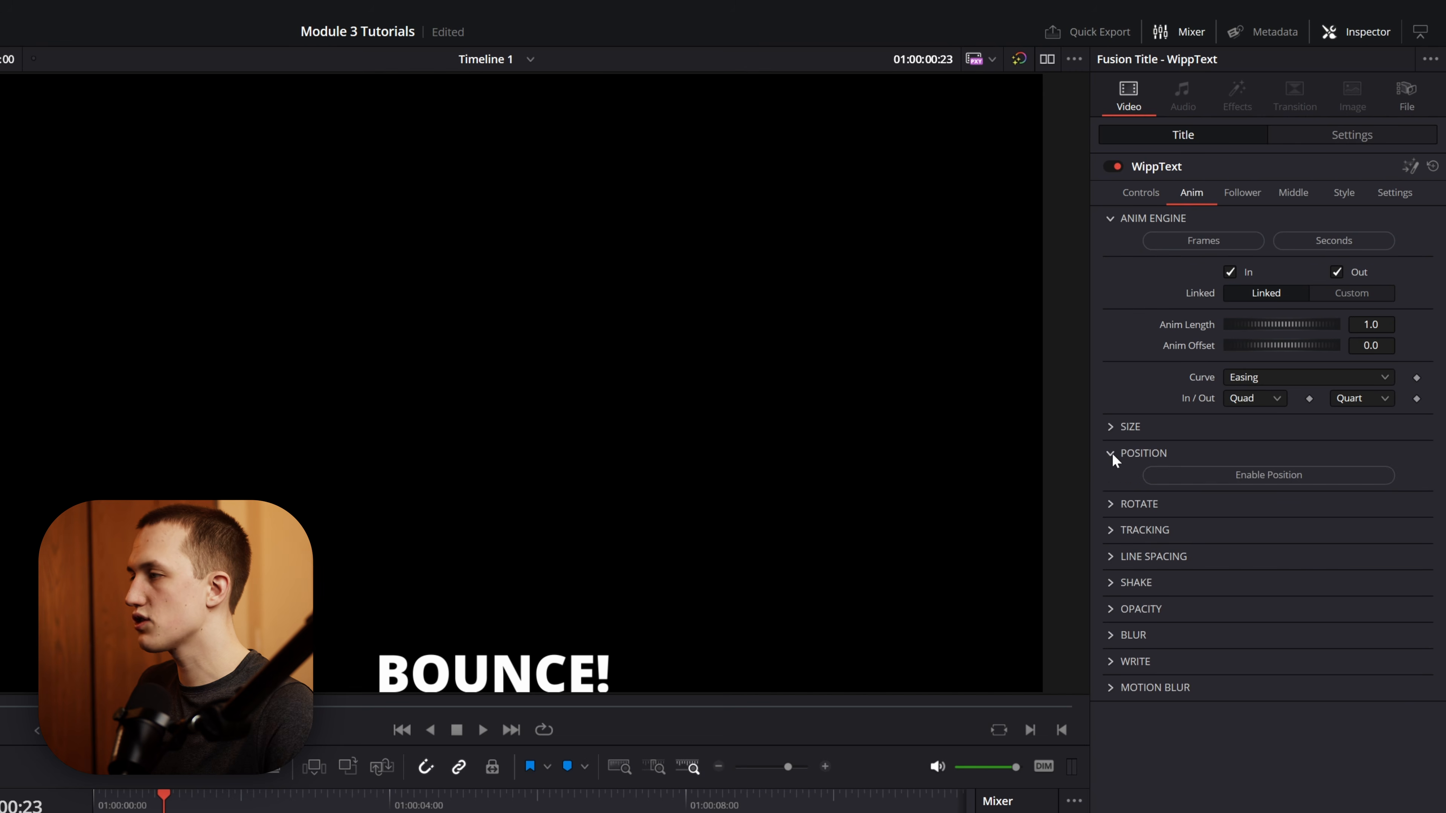
left_click_drag(1323, 561, 1432, 564)
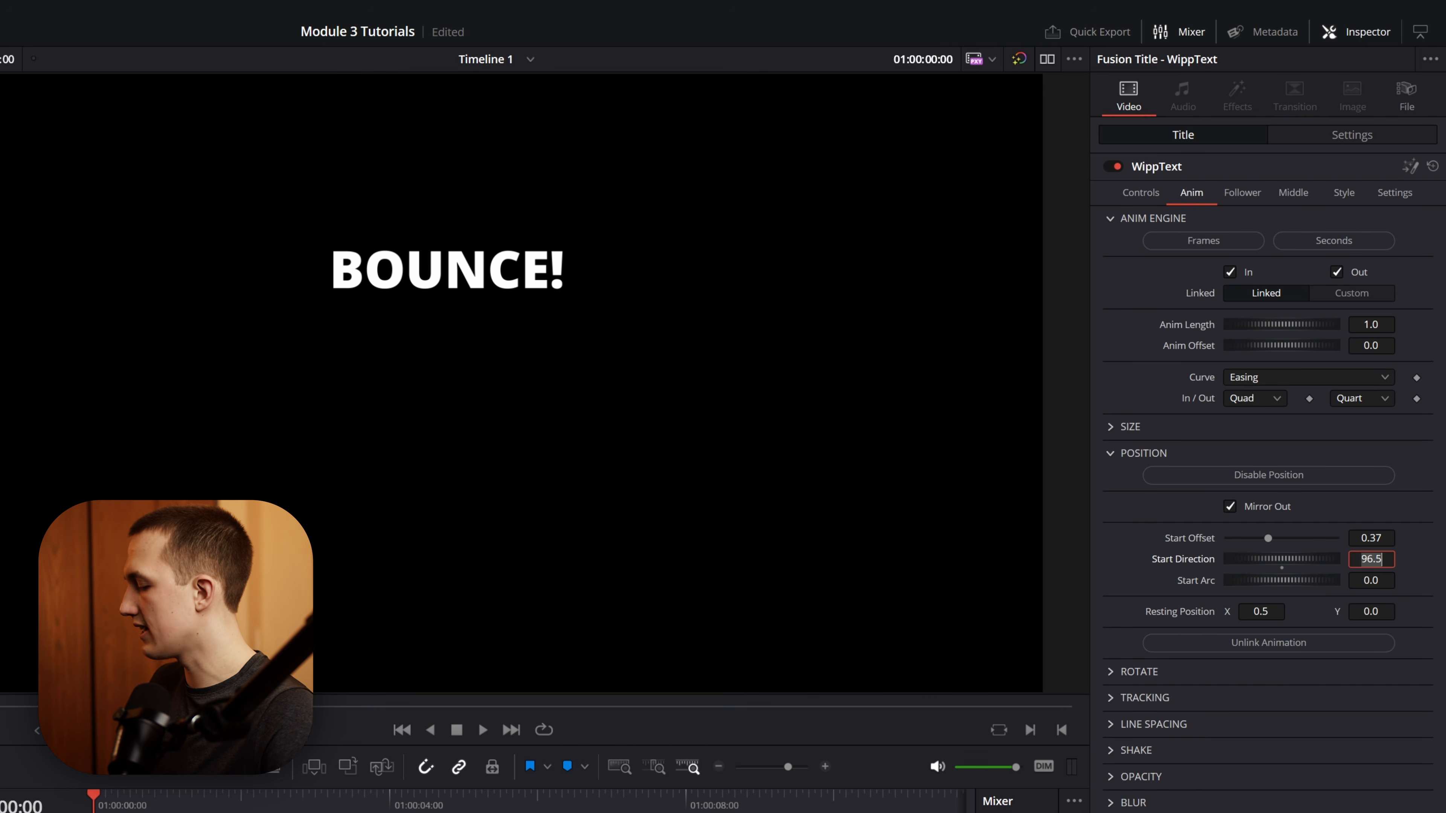
type("0")
key("Tab")
key("space")
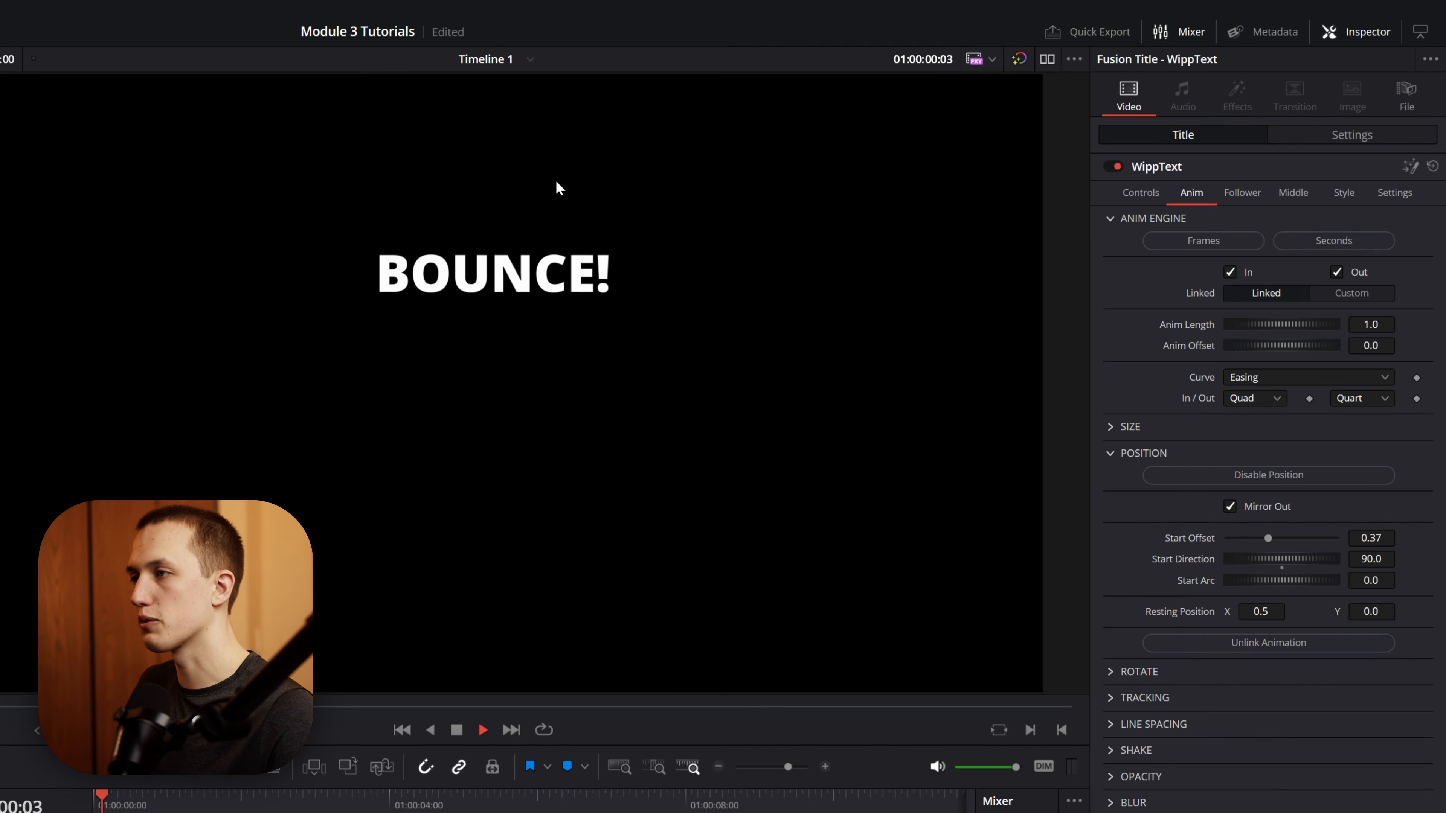
left_click_drag(1267, 538, 1293, 549)
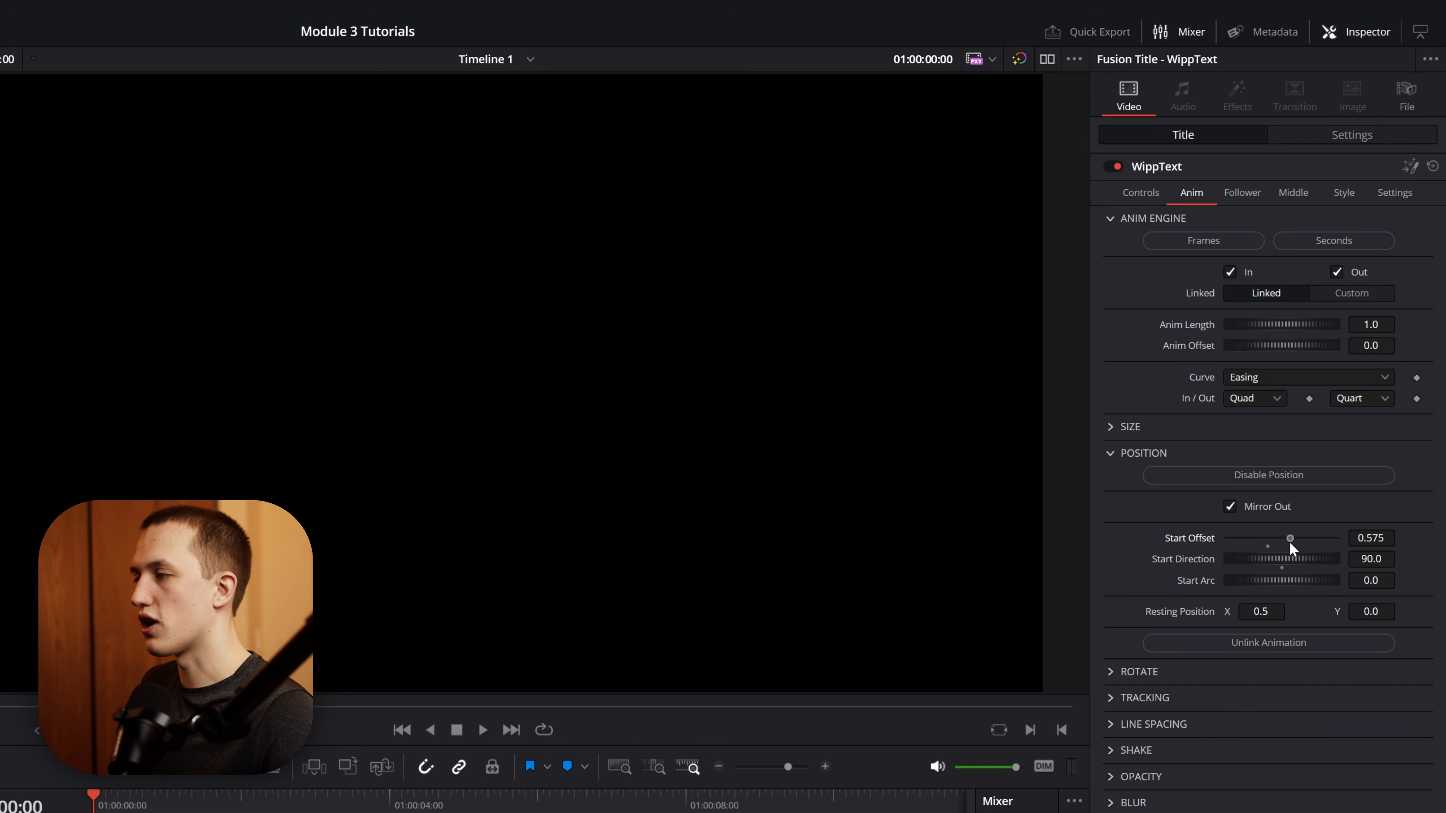
key("space")
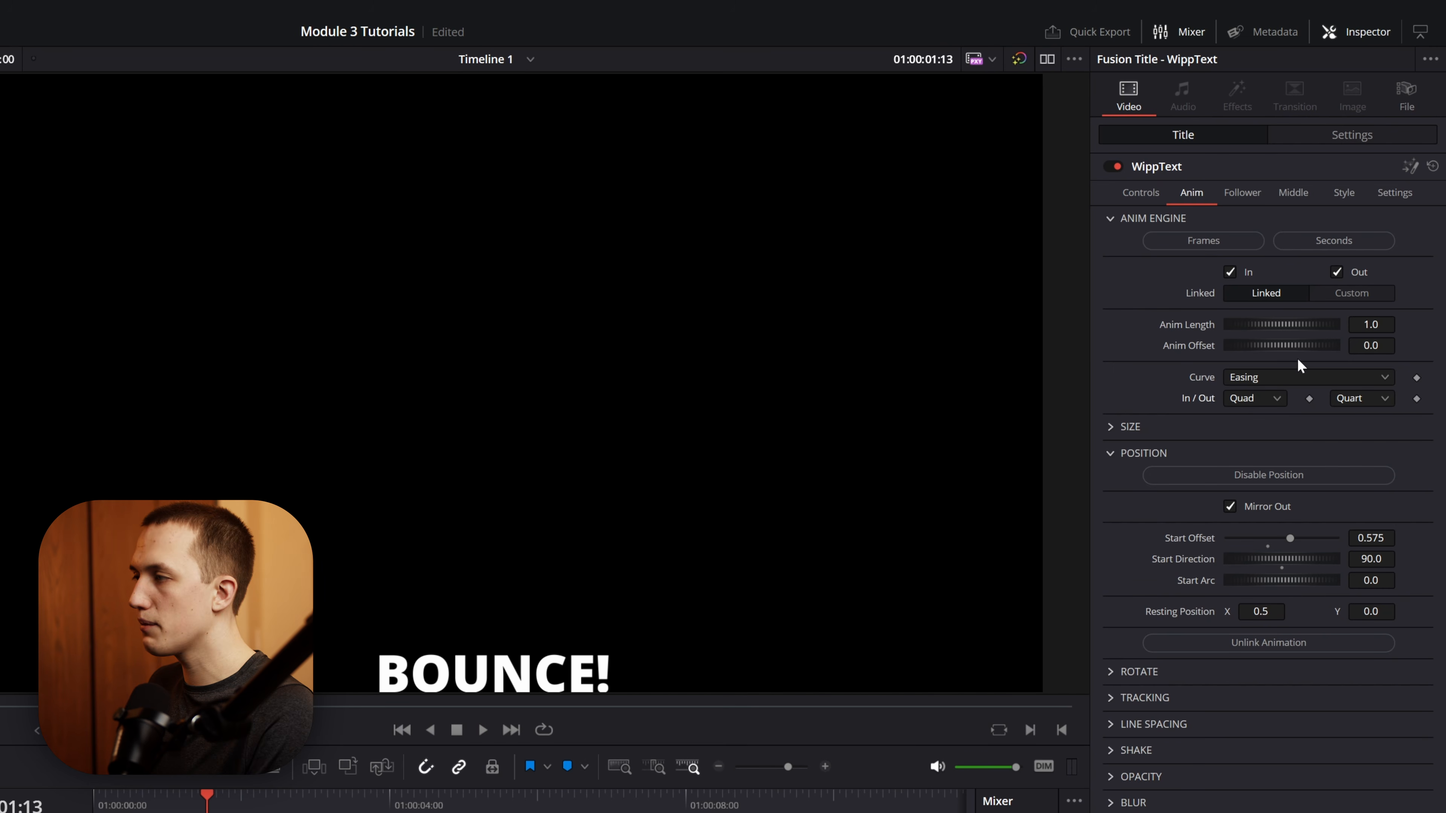
Set the animation's easing to None for in and Bounce for out, and play the title from the start
left_click(1248, 403)
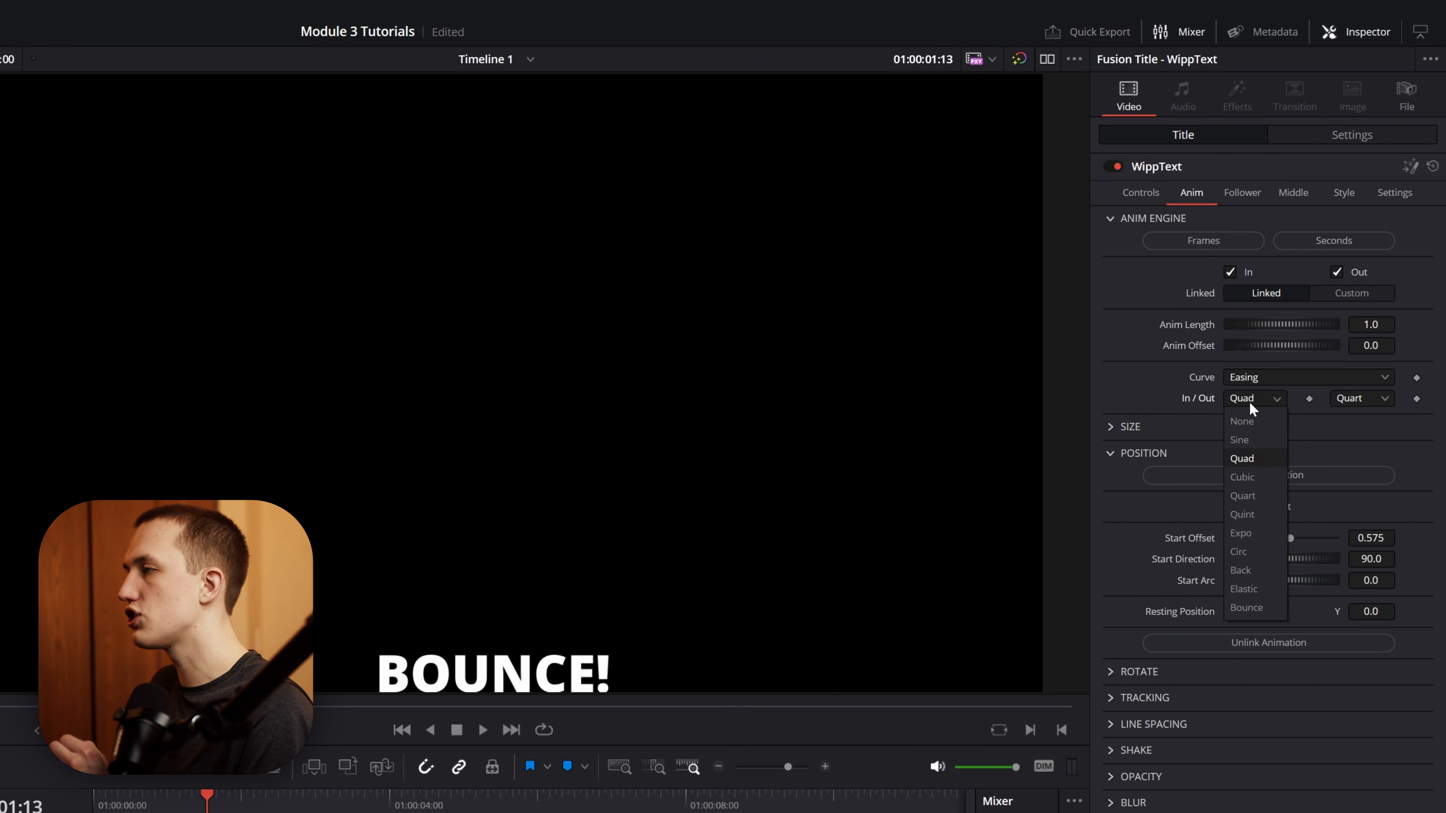
left_click(1246, 420)
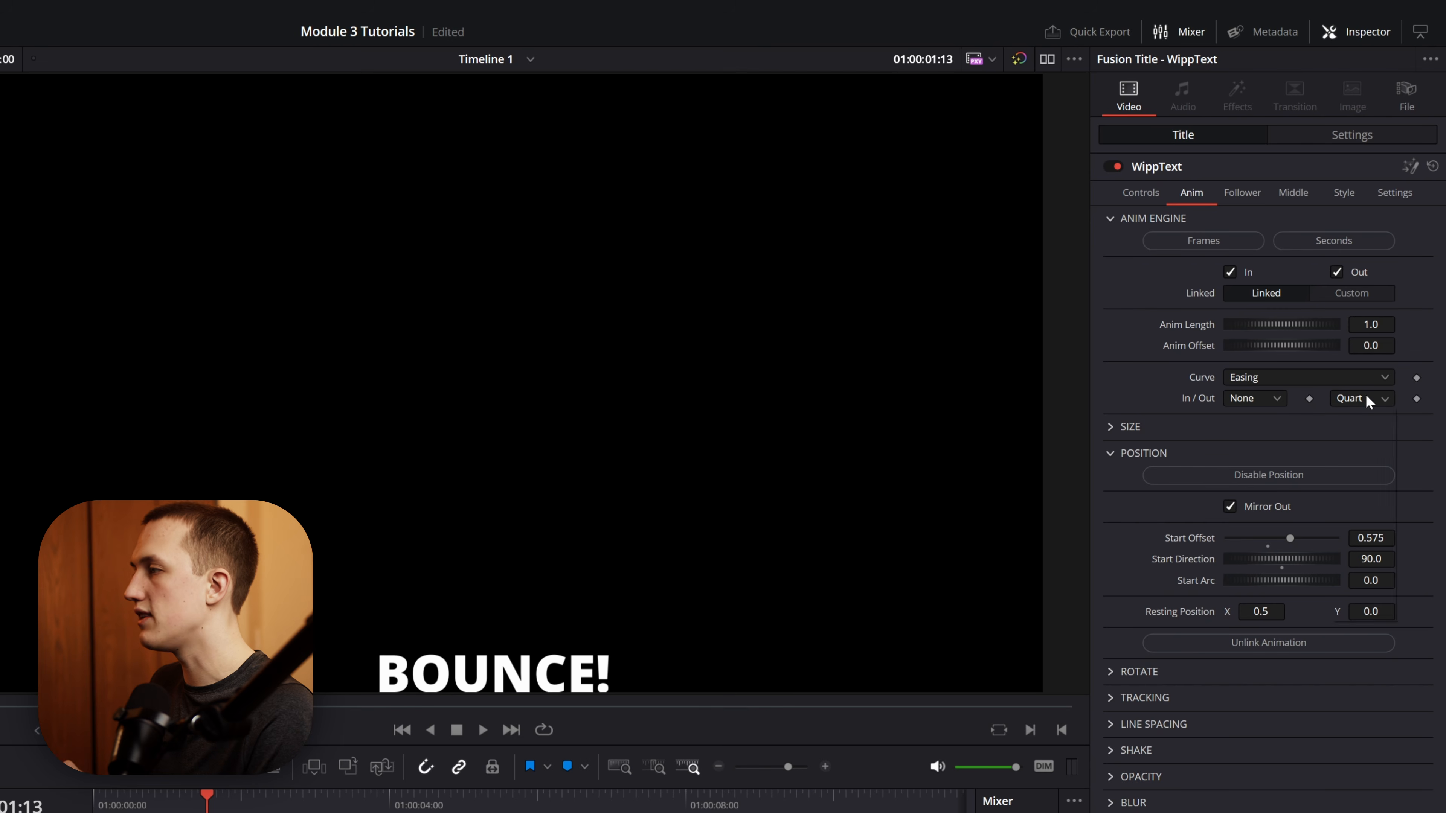
left_click(1370, 400)
left_click(1361, 608)
key("Home")
key("space")
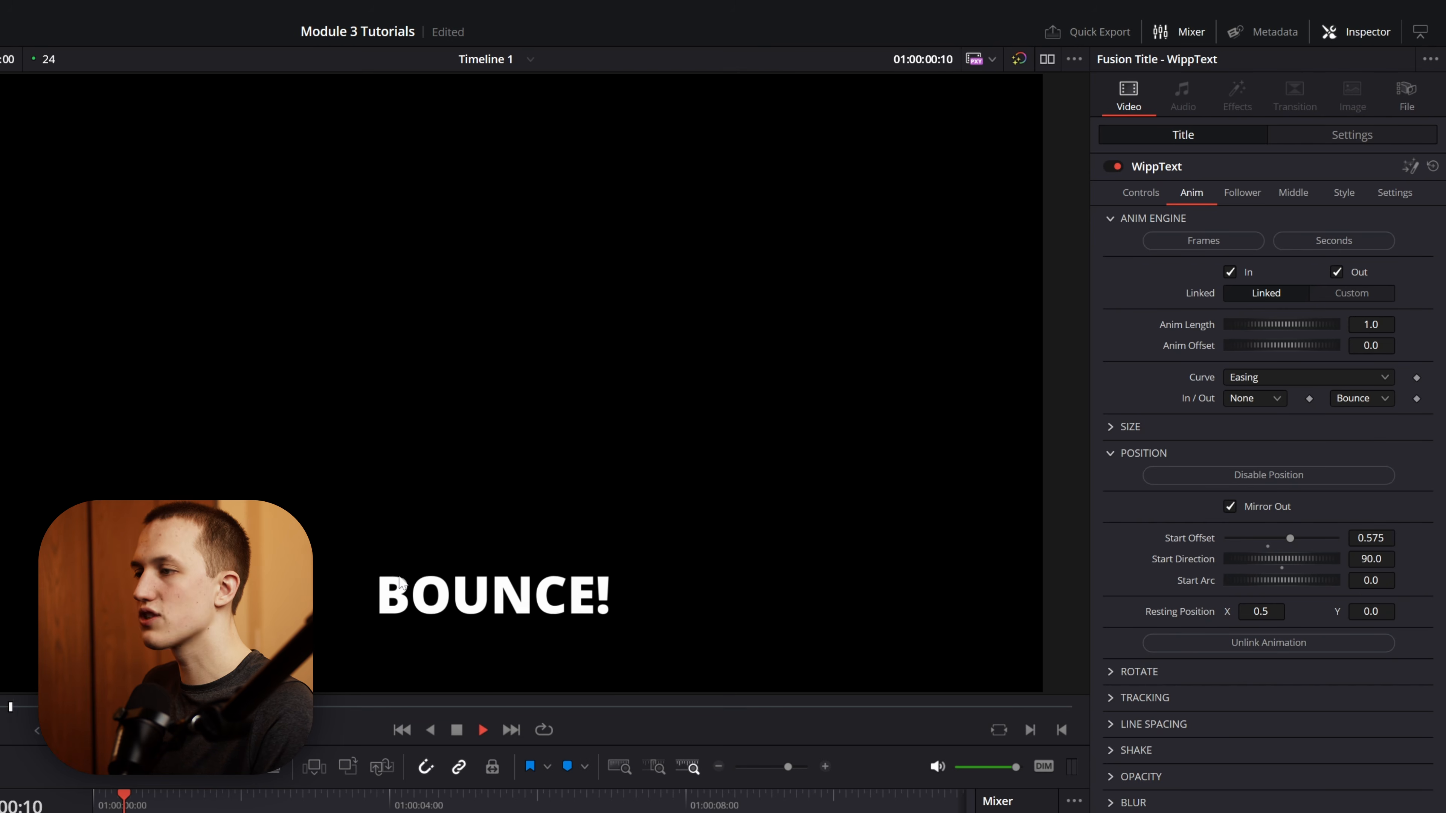
key("space")
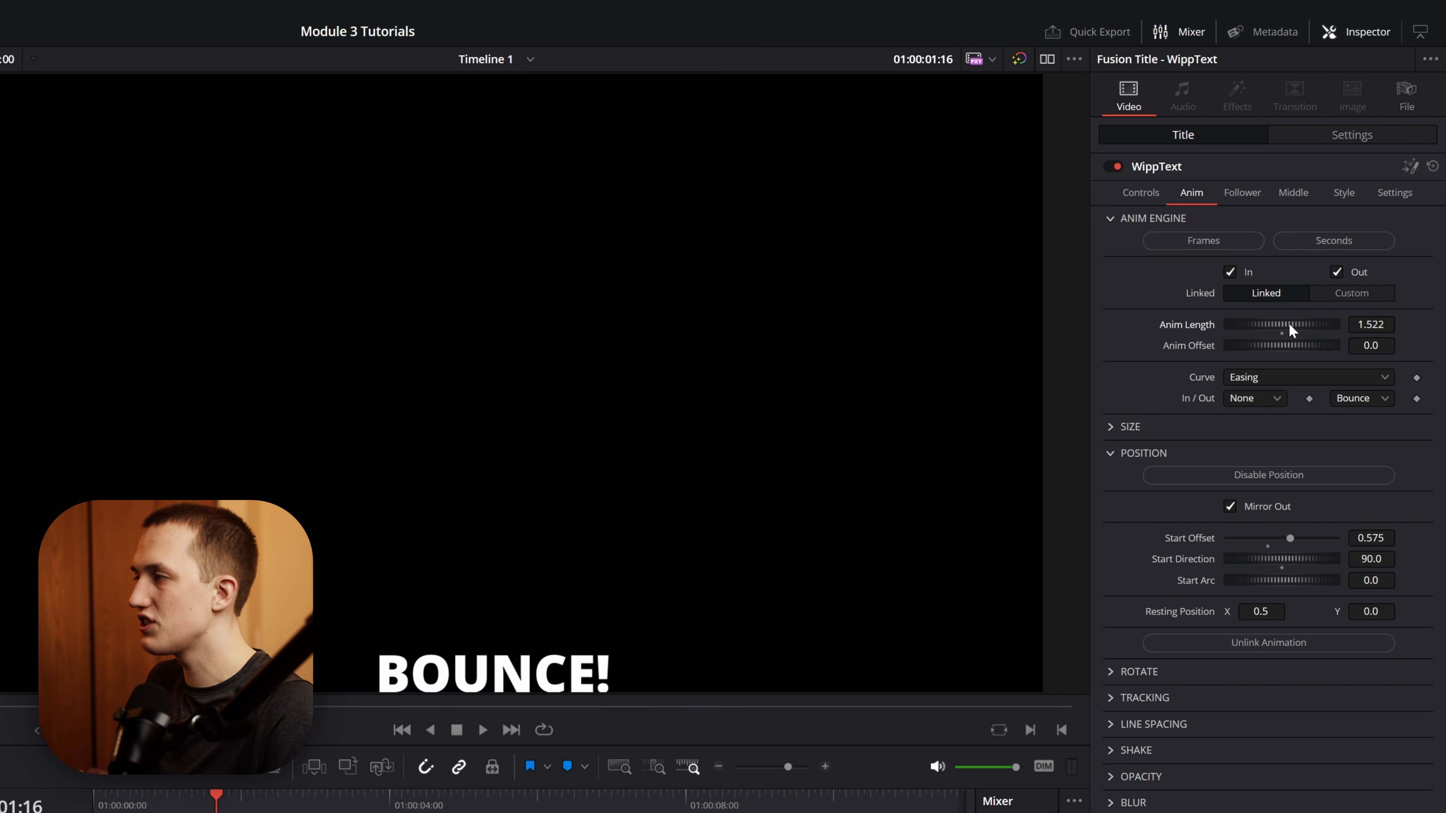
Play the "BOUNCE!" title from the start to review its drop at the 1.522 animation length
key("Home")
key("space")
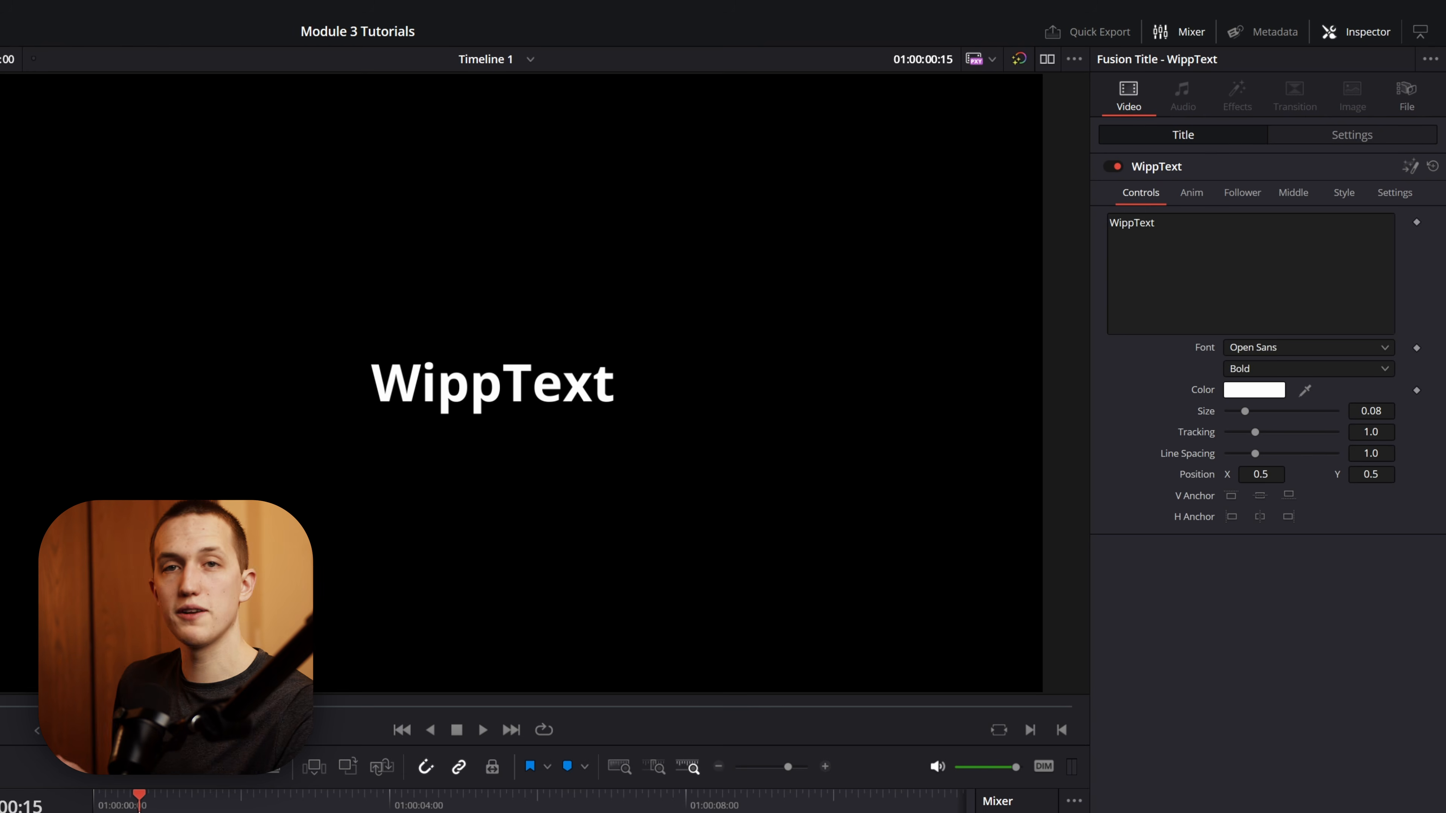
Change the fresh WippText title to "ELASTIC" in ExtraBold and position it at X 0.881, Y 0.086 near the frame's lower-right corner
double_click(1132, 223)
type("ELASTIC")
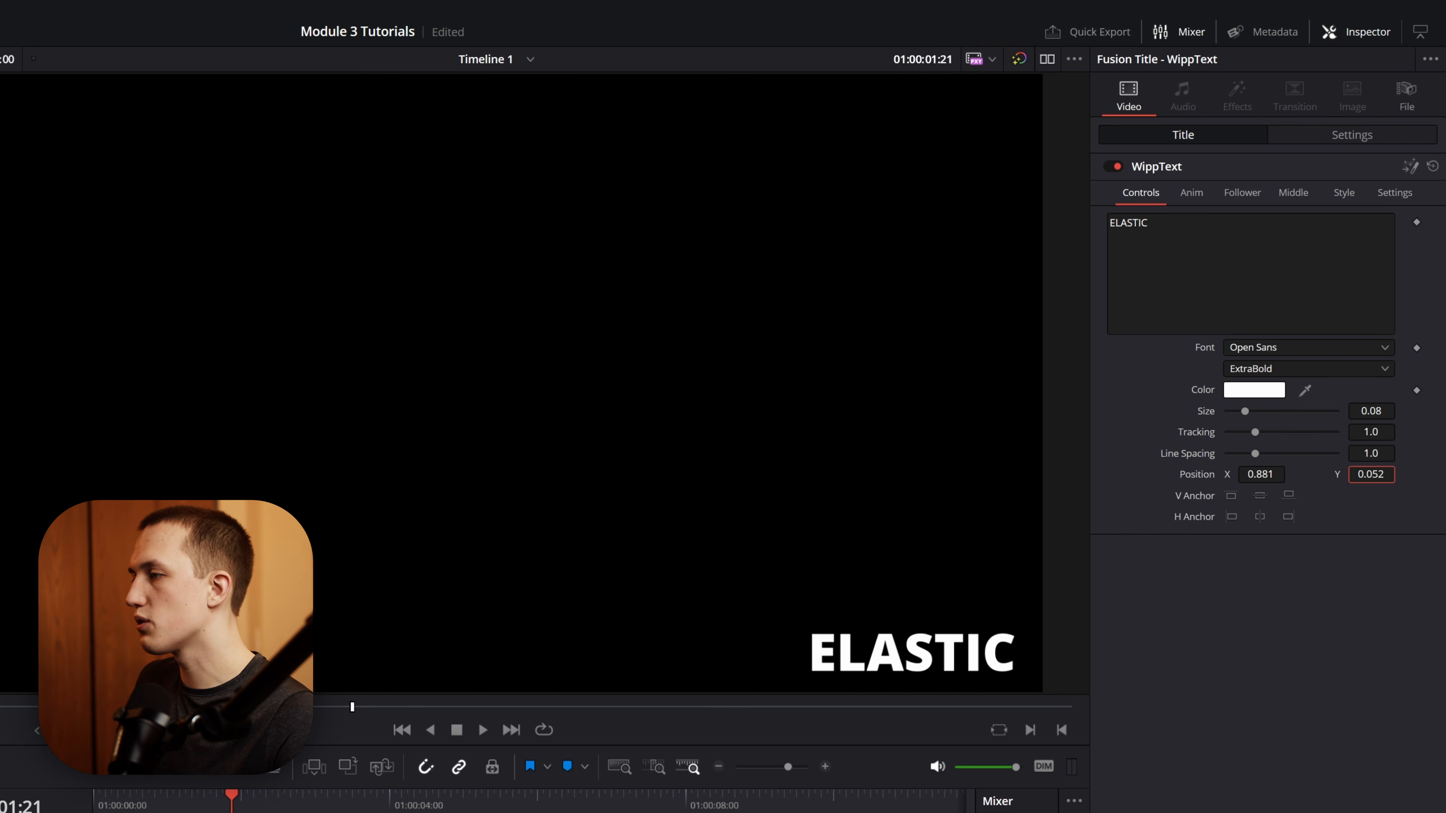
left_click_drag(1371, 475, 1365, 474)
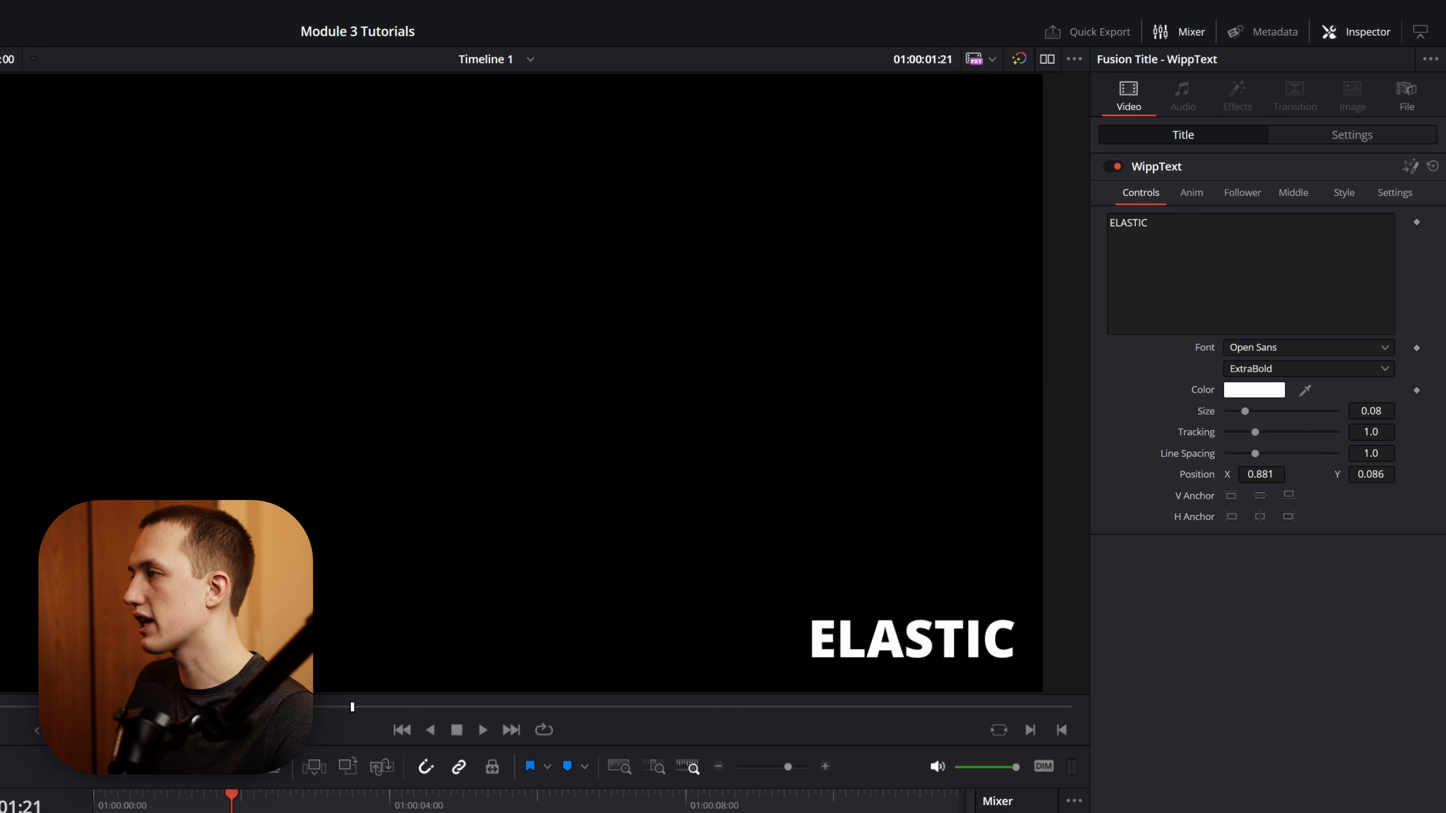
Enable the ELASTIC title's rotate animation and check its starting pose on the first frame
left_click(1206, 200)
left_click(1111, 479)
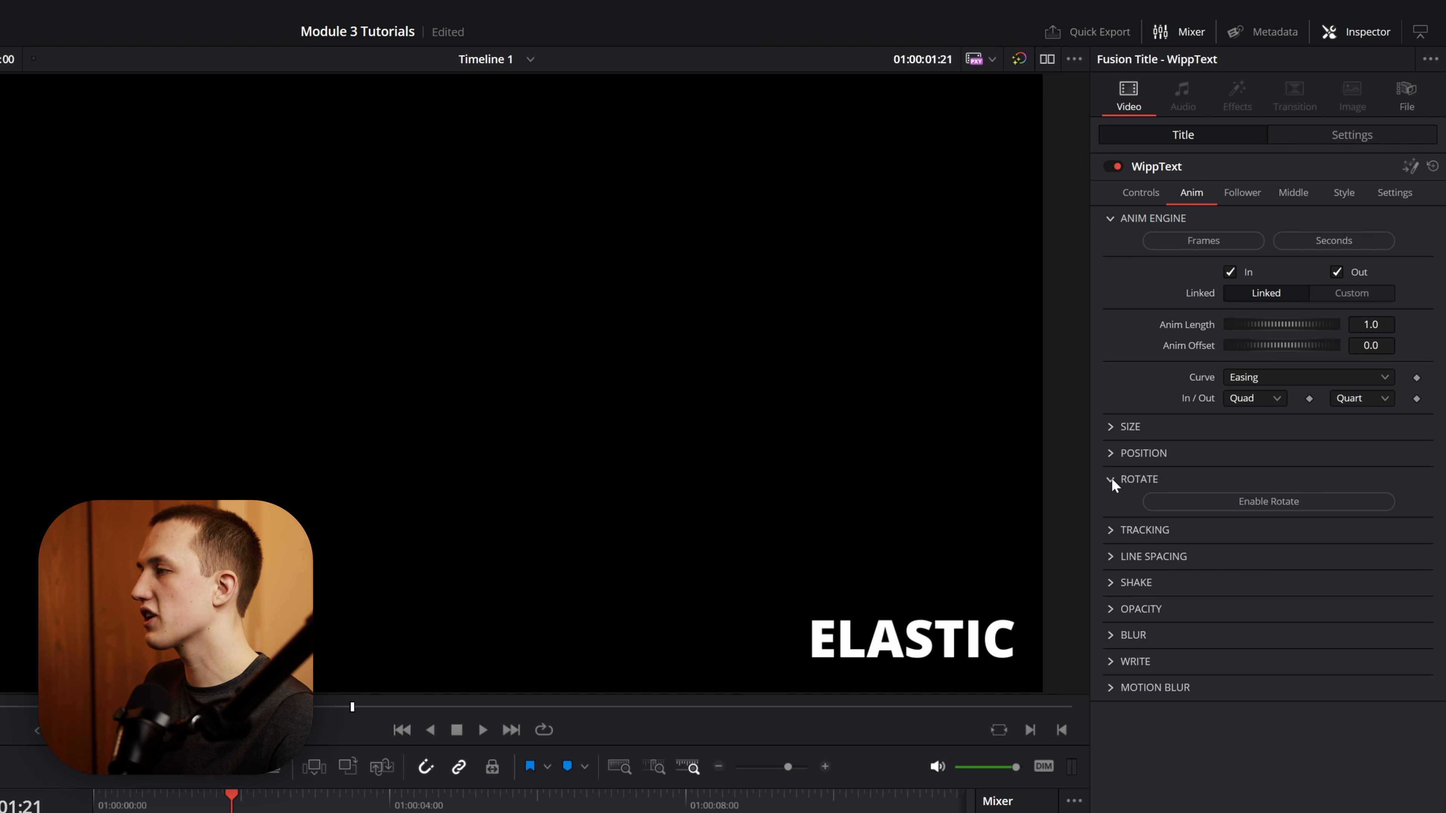
left_click(1229, 507)
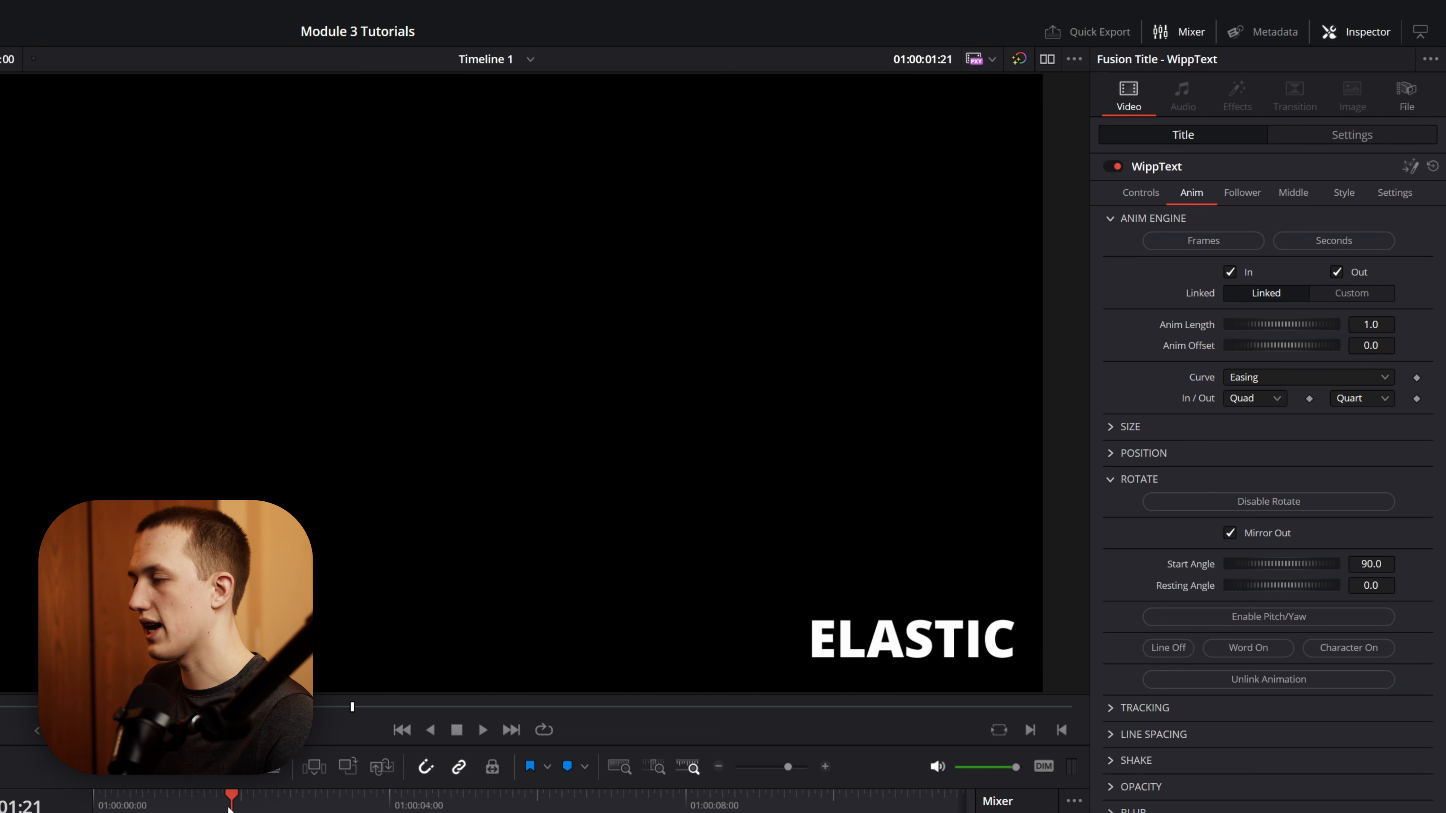
key("Home")
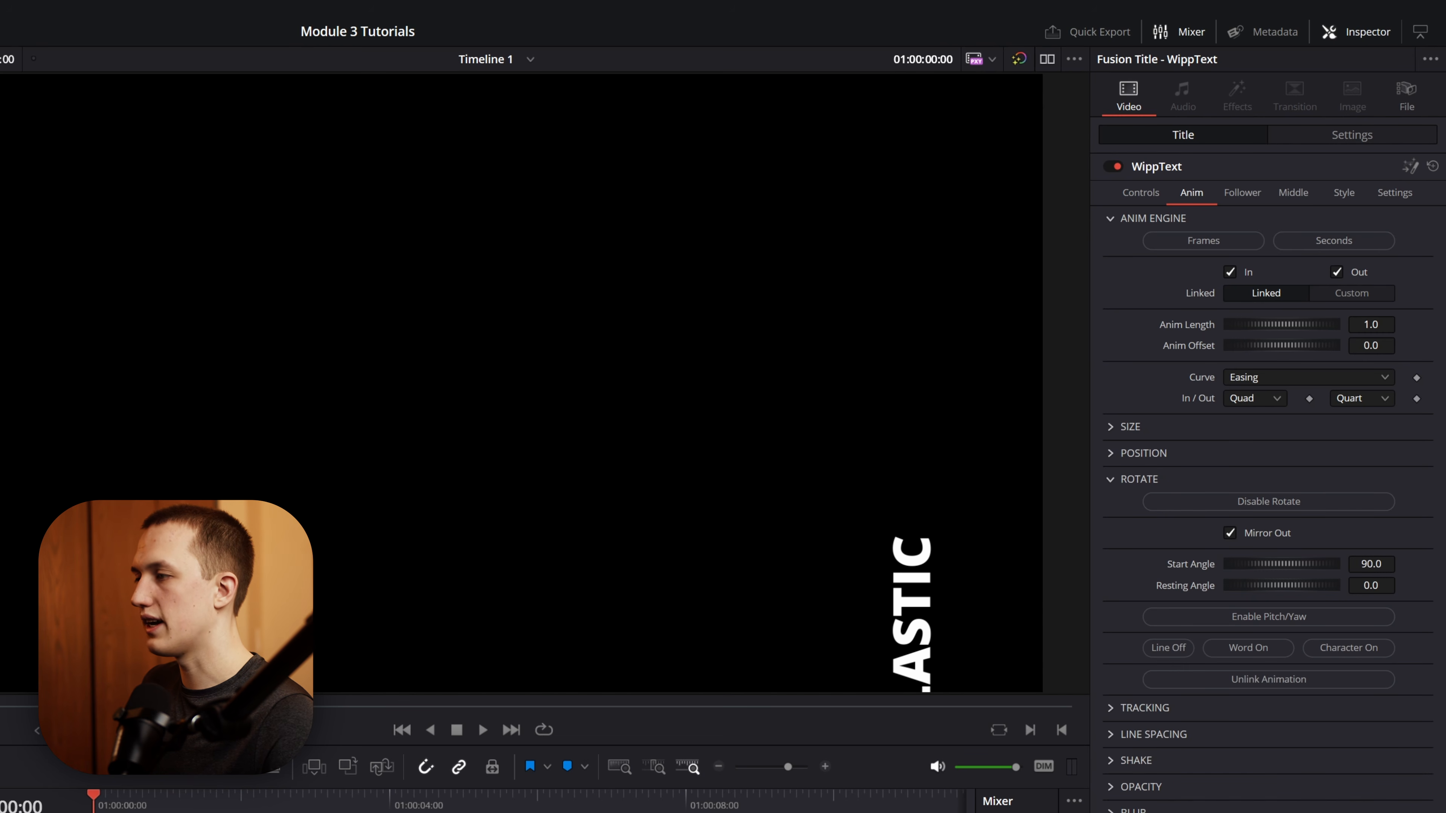
Enable the title's position animation with start direction 0 and start offset 0.174, so it begins just outside the frame's right edge
left_click(1113, 481)
left_click(1112, 454)
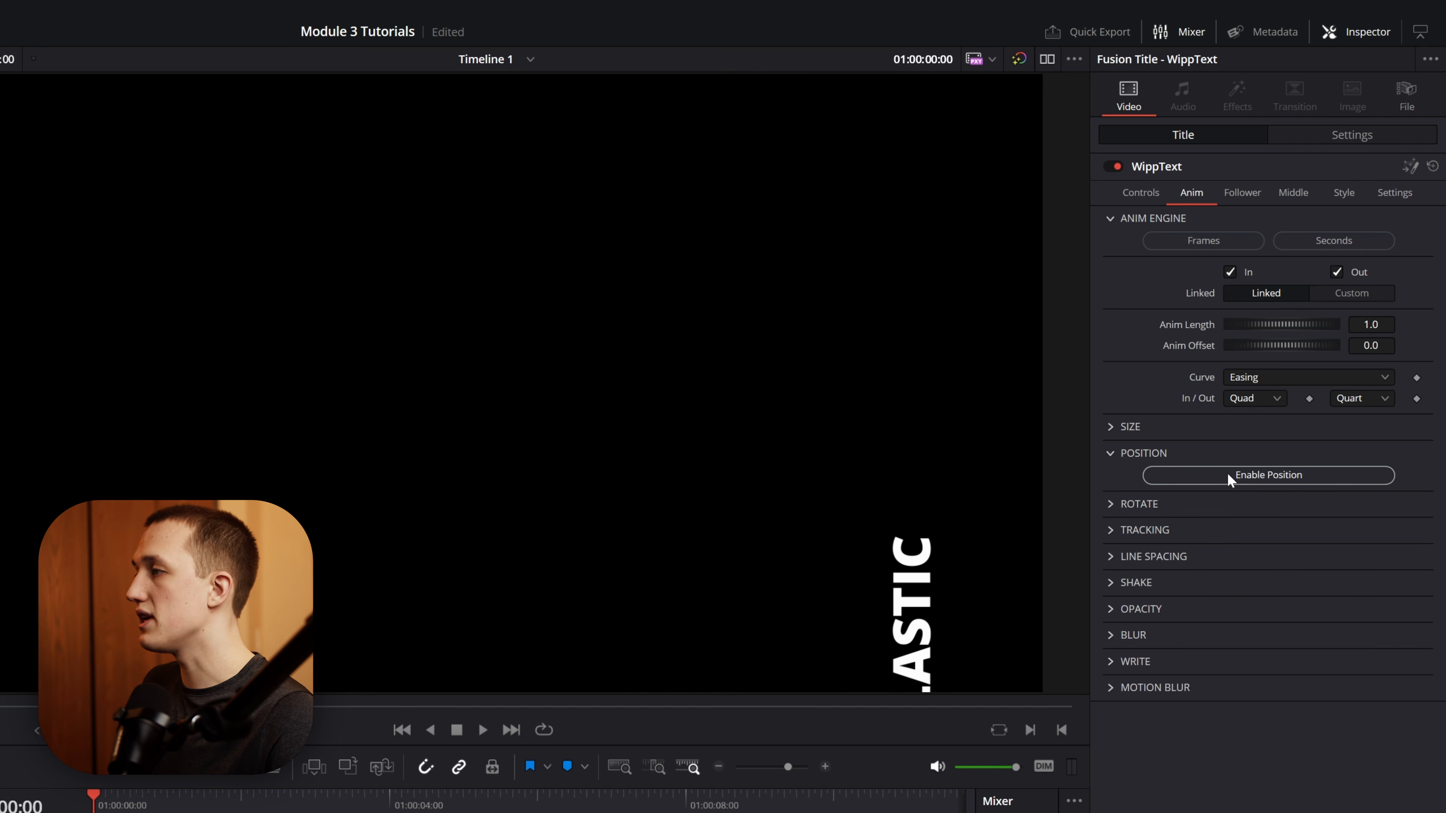
left_click(1268, 475)
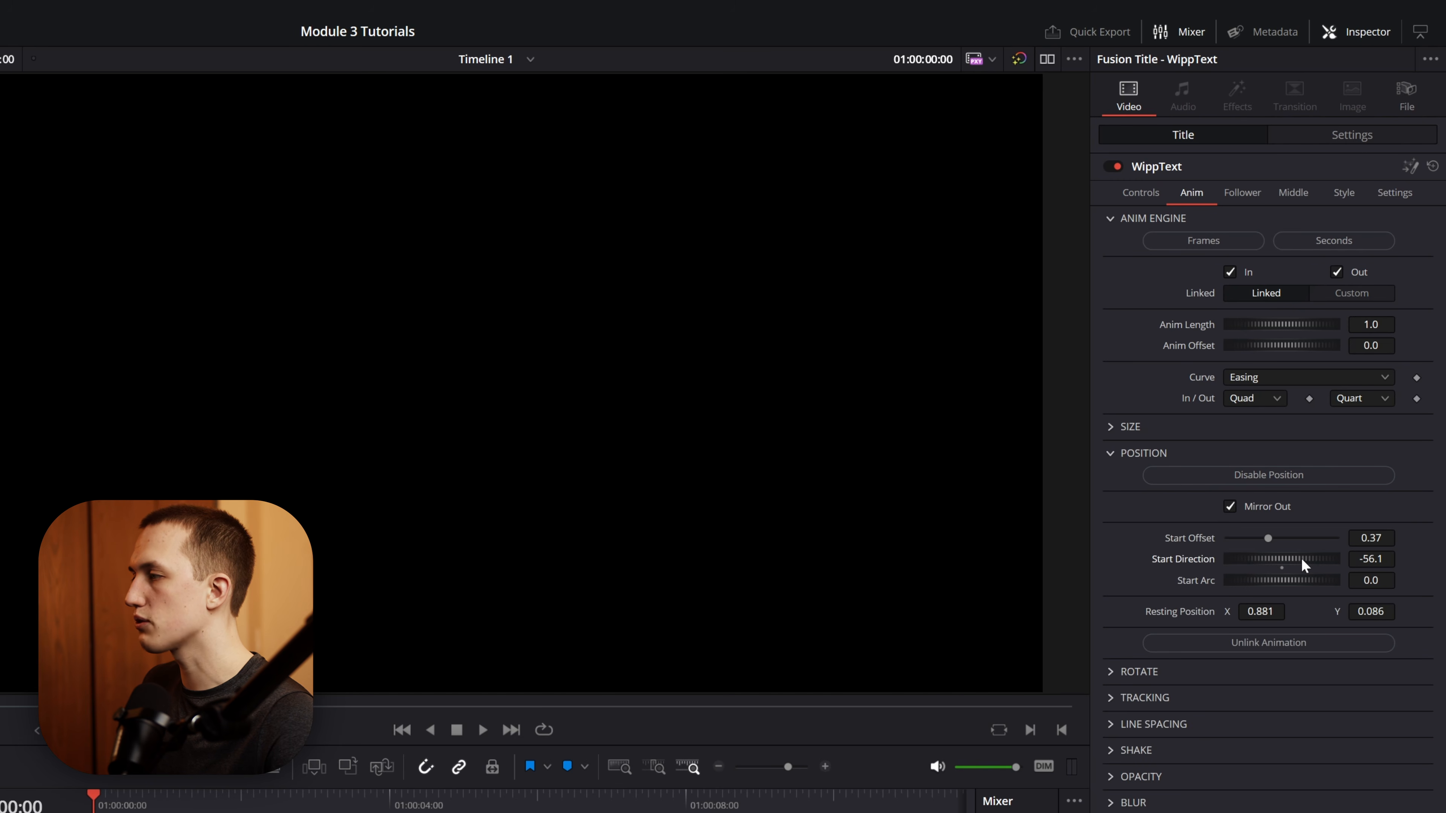
double_click(1370, 559)
type("0")
key("Tab")
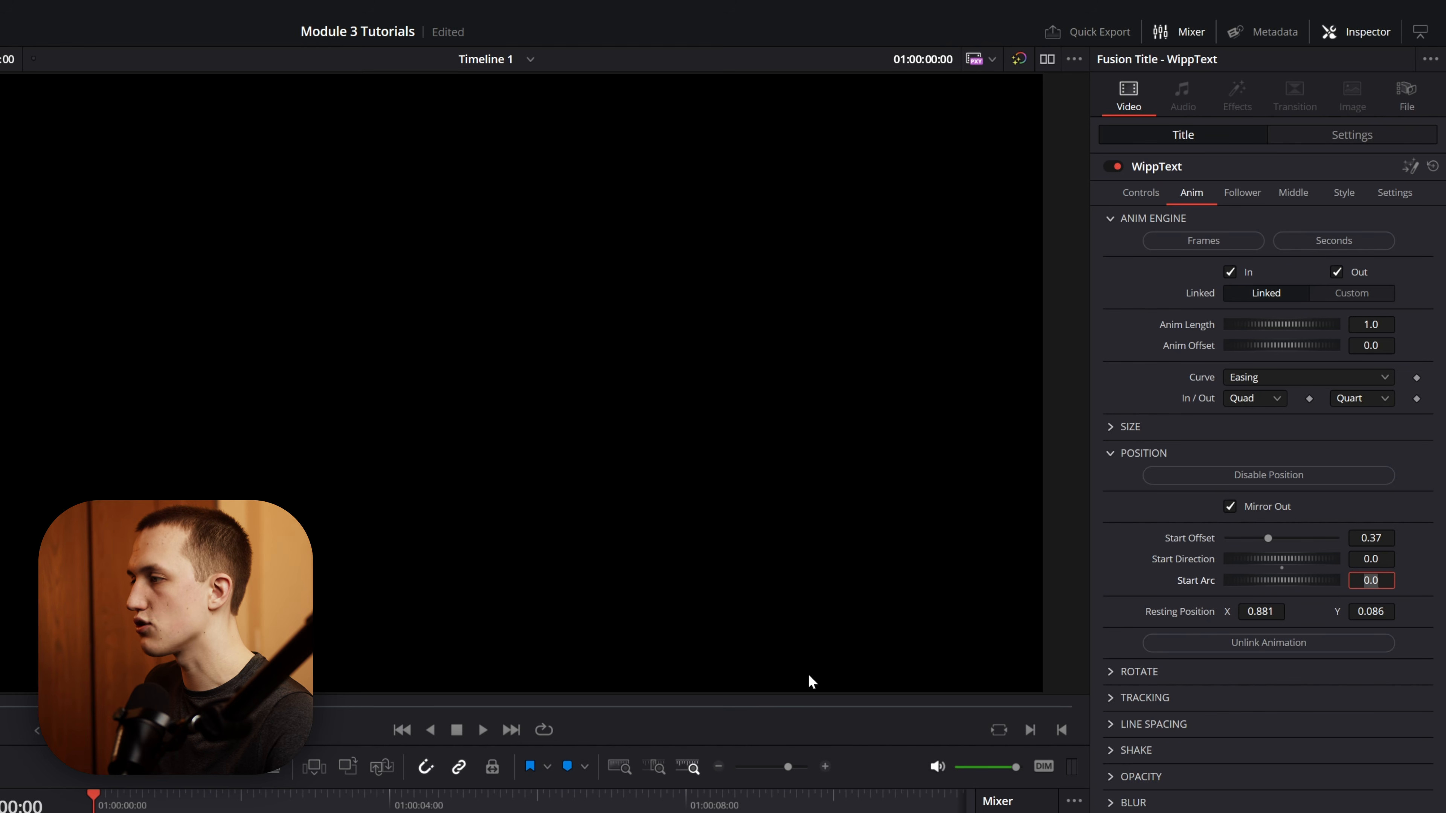
left_click_drag(811, 676, 631, 566)
left_click_drag(1371, 538, 1339, 538)
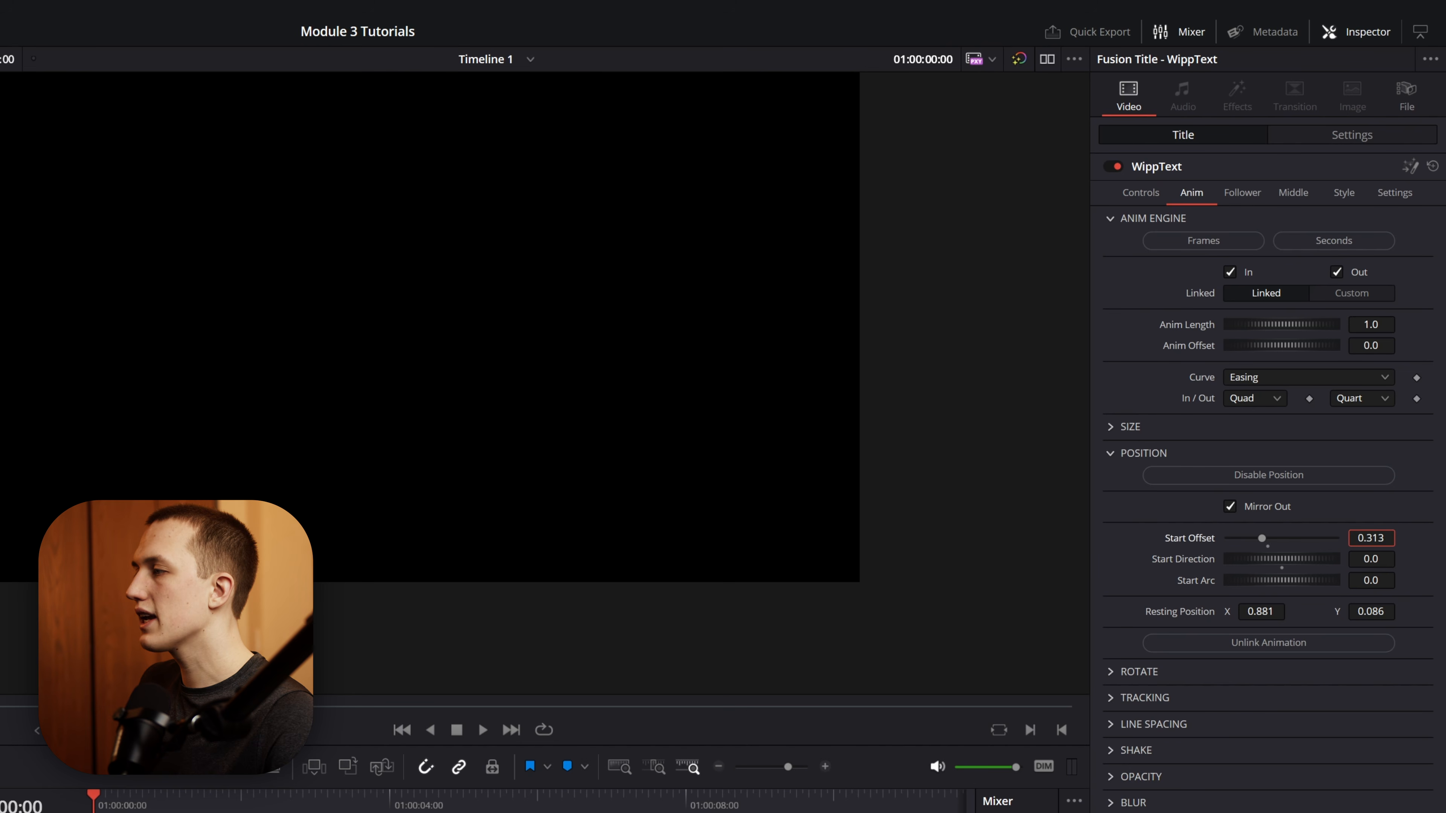
mouse_move(1236, 539)
left_mouse_down()
mouse_move(1179, 538)
mouse_move(1241, 538)
left_mouse_up()
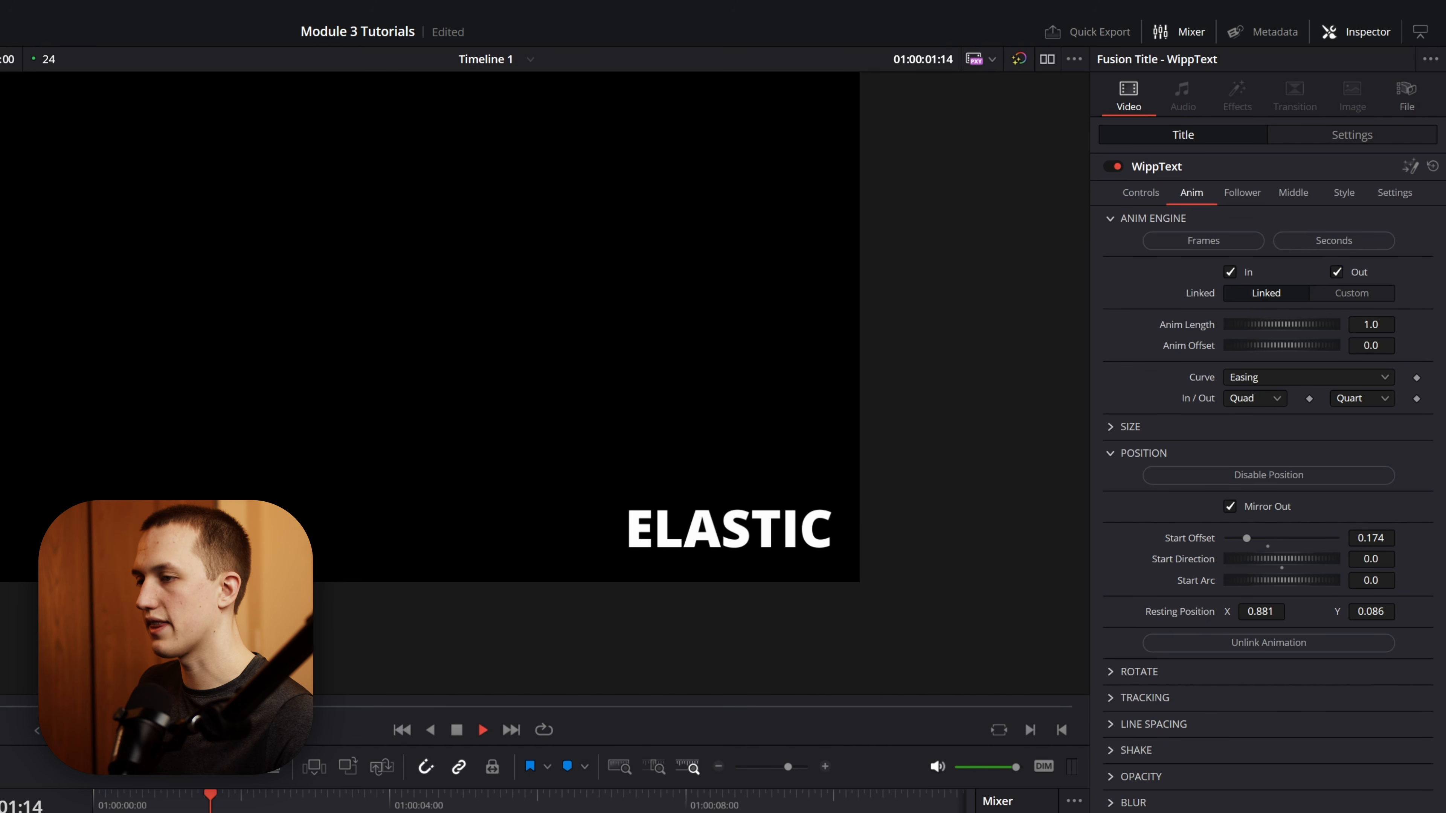
Set the position animation's start arc to 65.2 and play the title from the start
left_click(130, 796)
left_click_drag(1288, 582, 1312, 585)
key("Home")
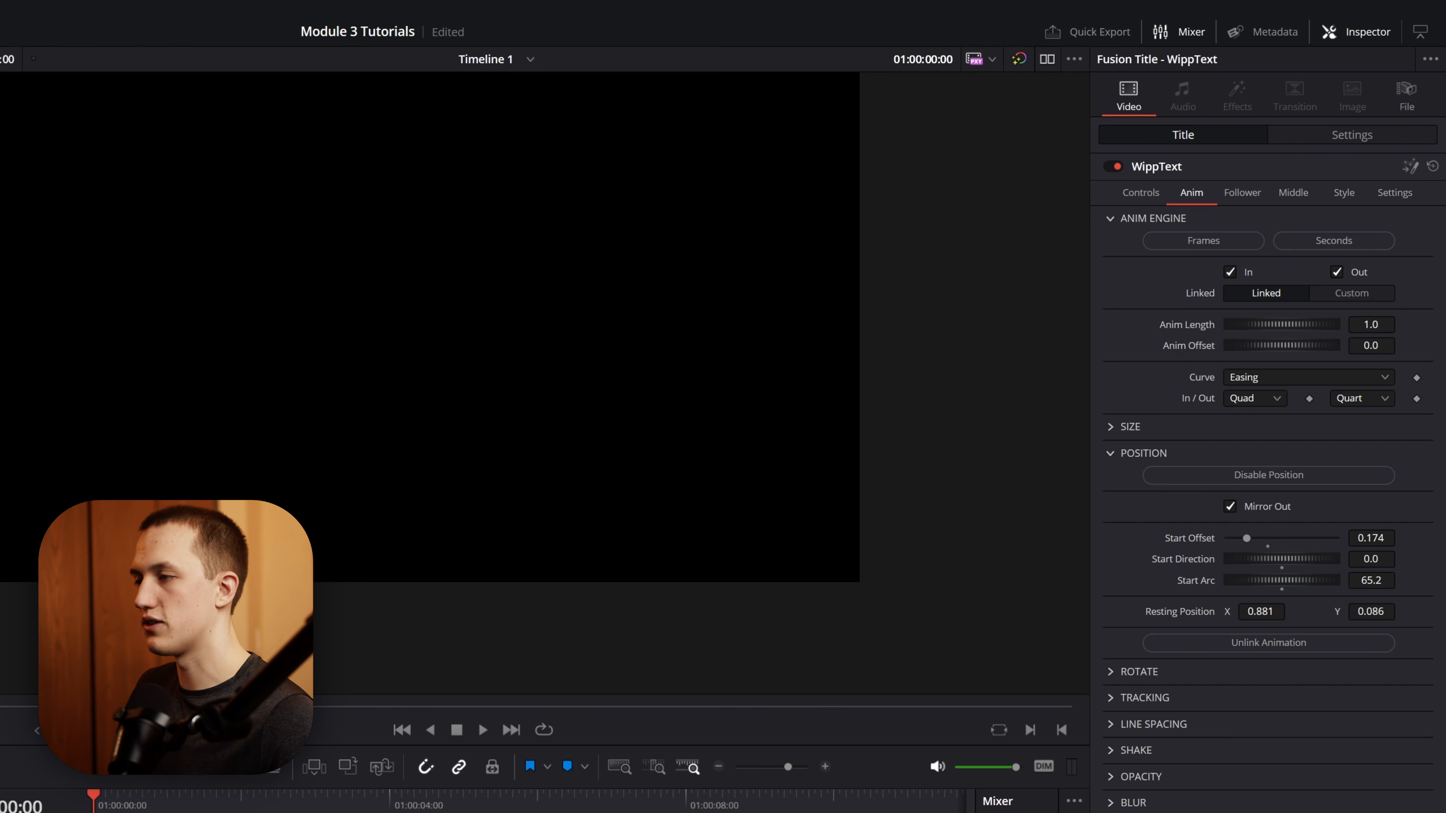
key("space")
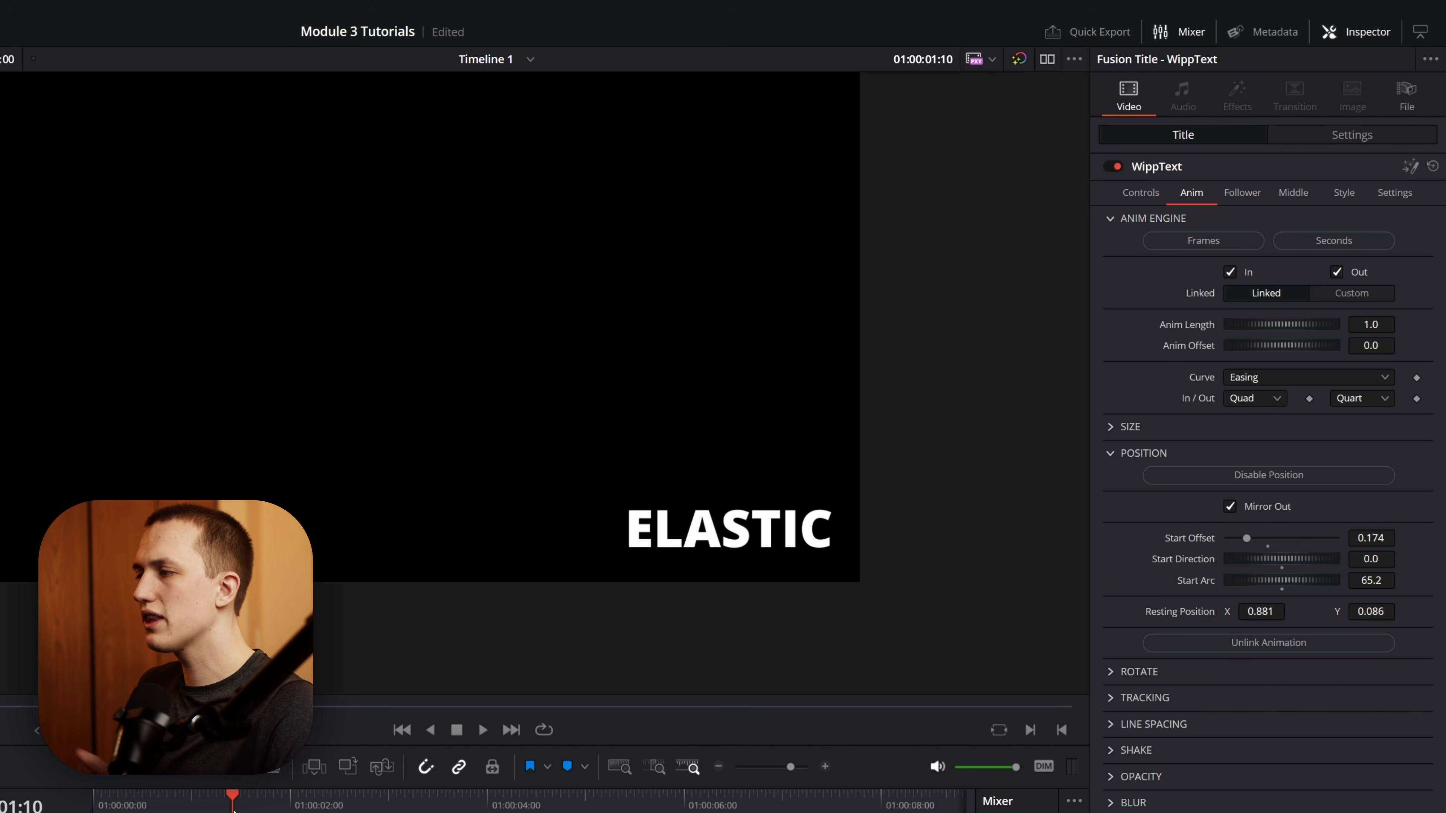
Reverse the title's rotation by setting the rotate start angle to -90 at a mid-animation frame, and play it back
left_click_drag(199, 806, 143, 806)
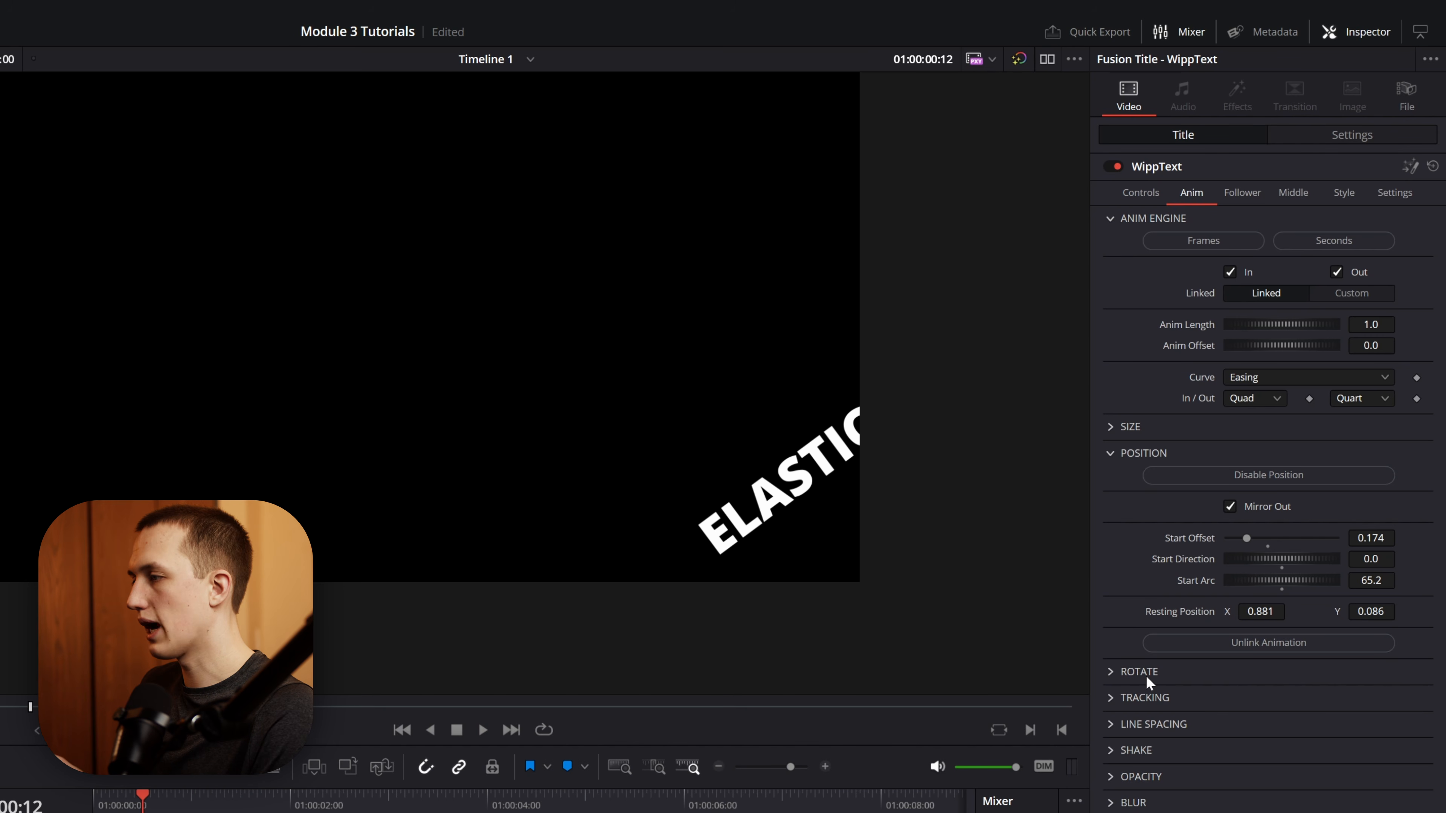
left_click(1112, 672)
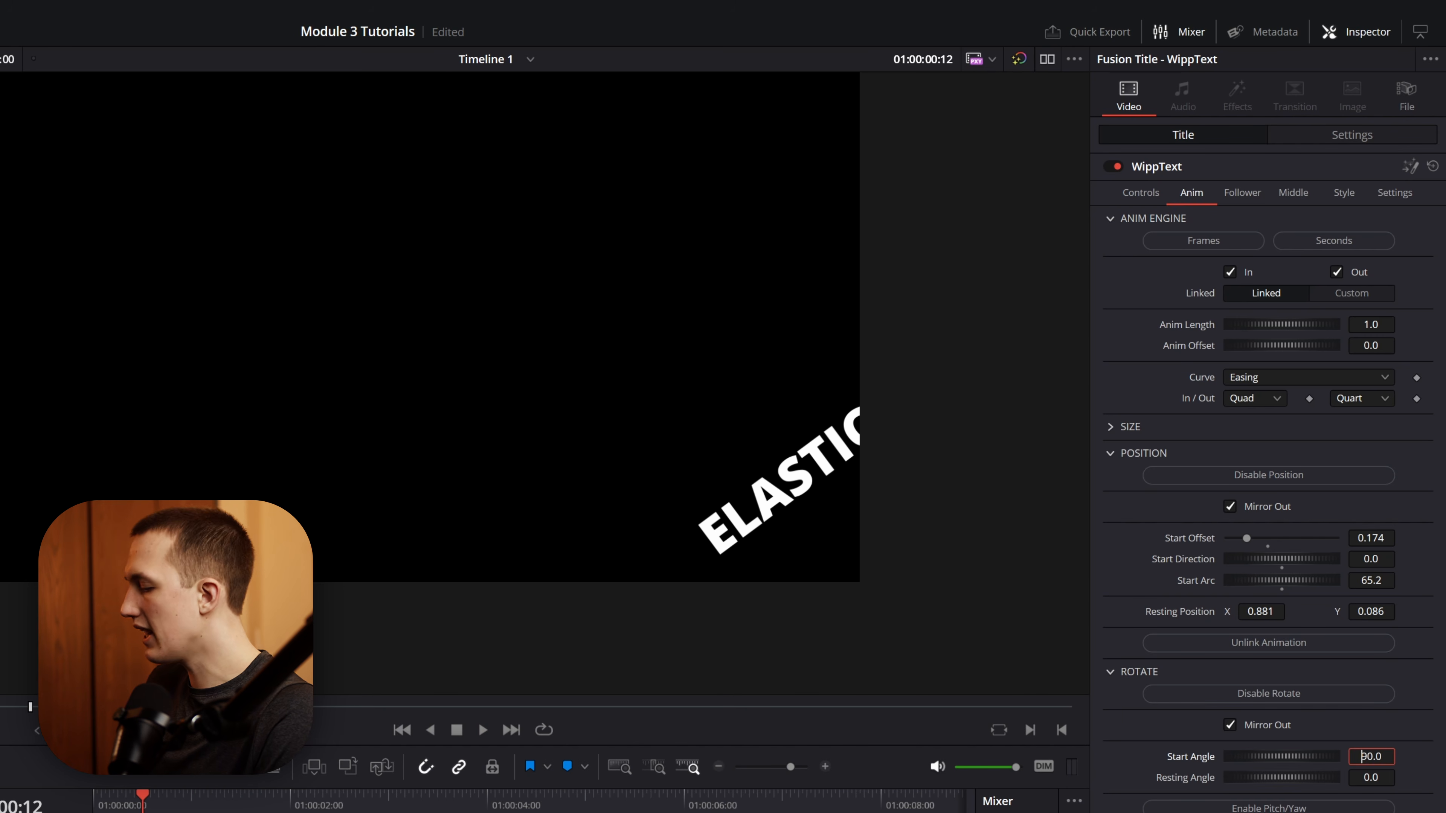
key("Tab")
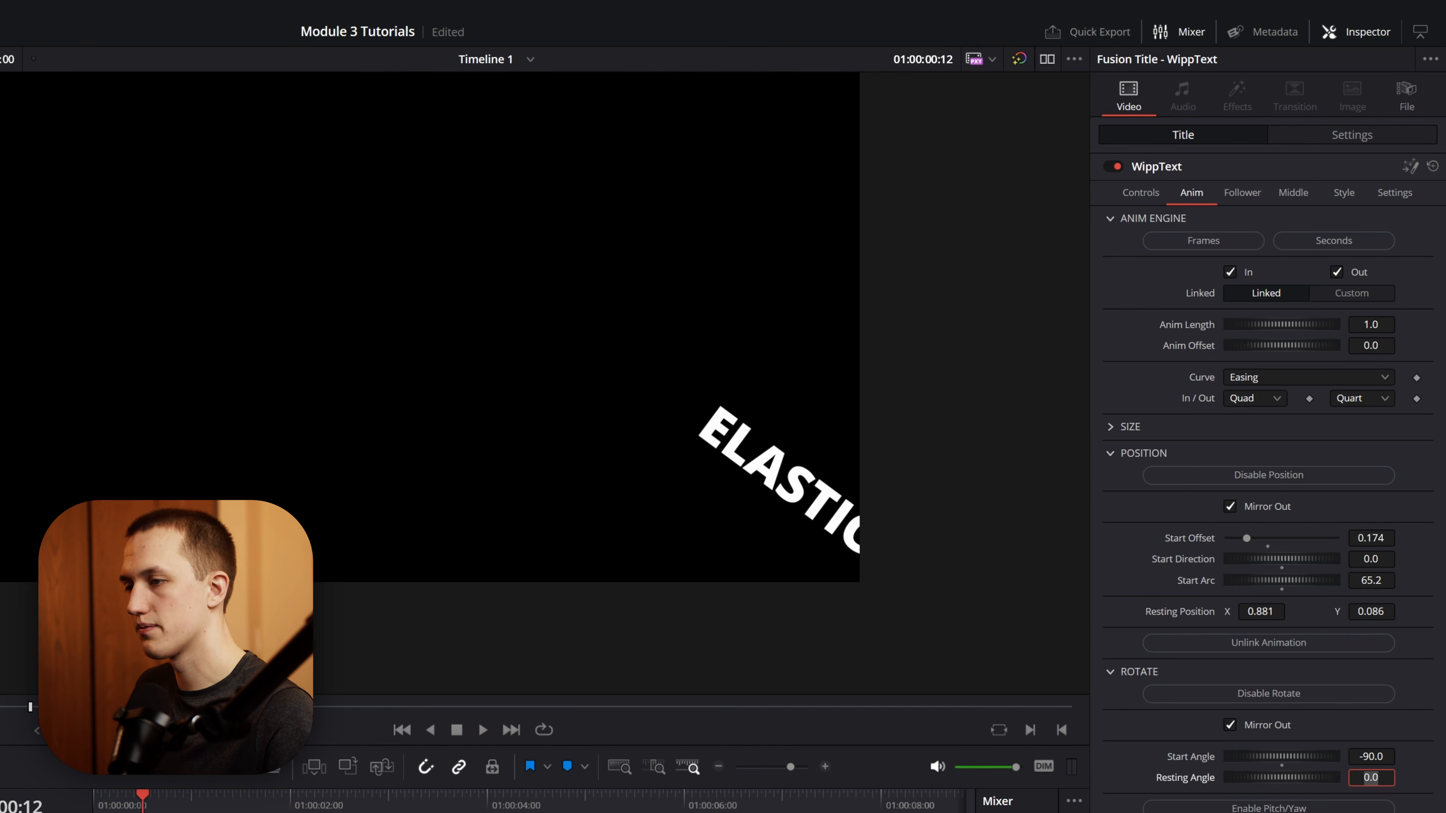
key("Return")
key("space")
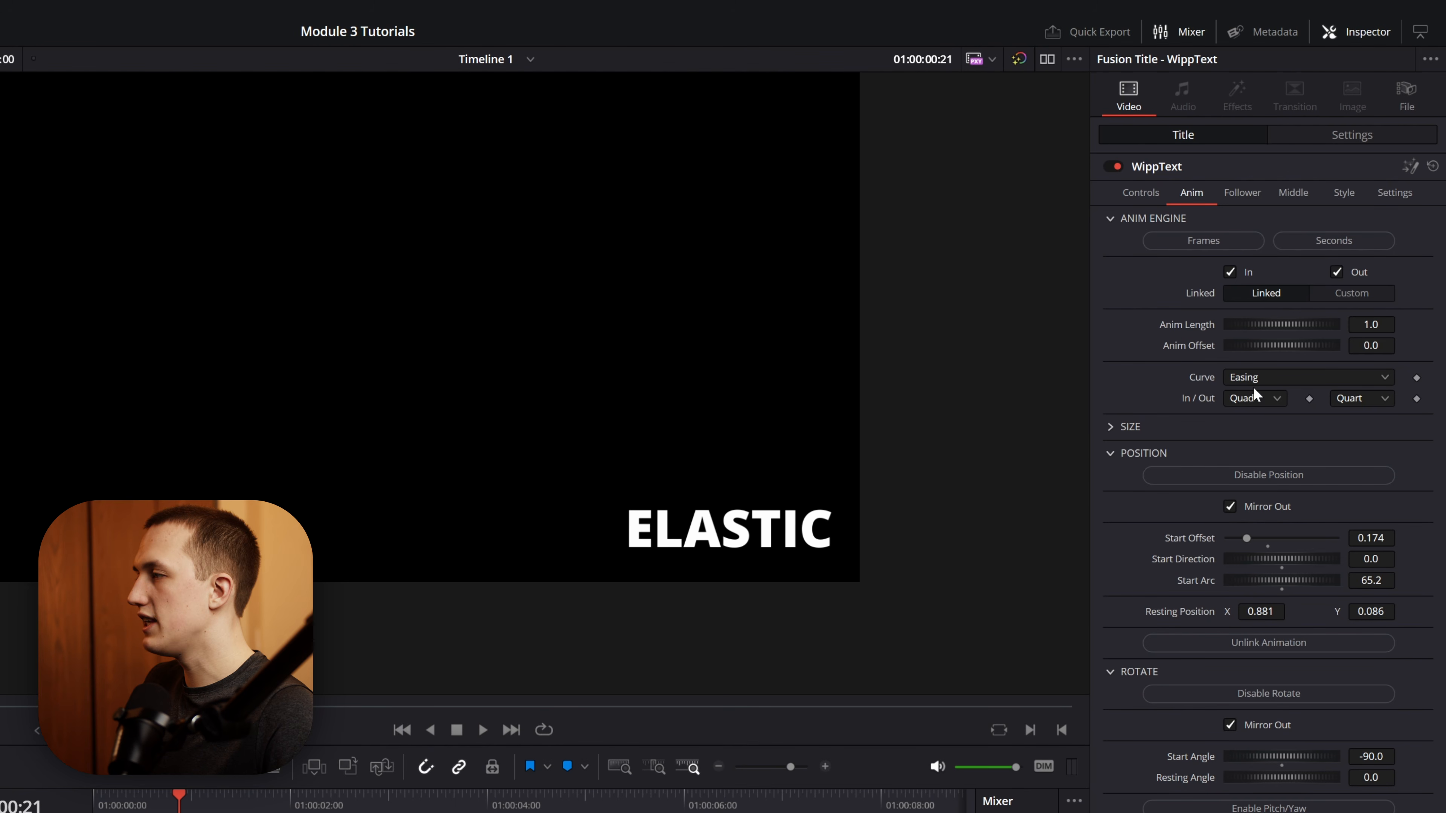
Set the animation's easing to None for in and Elastic for out, lengthen it to 1.87, and play the title
left_click(1256, 400)
left_click(1258, 421)
left_click(1358, 398)
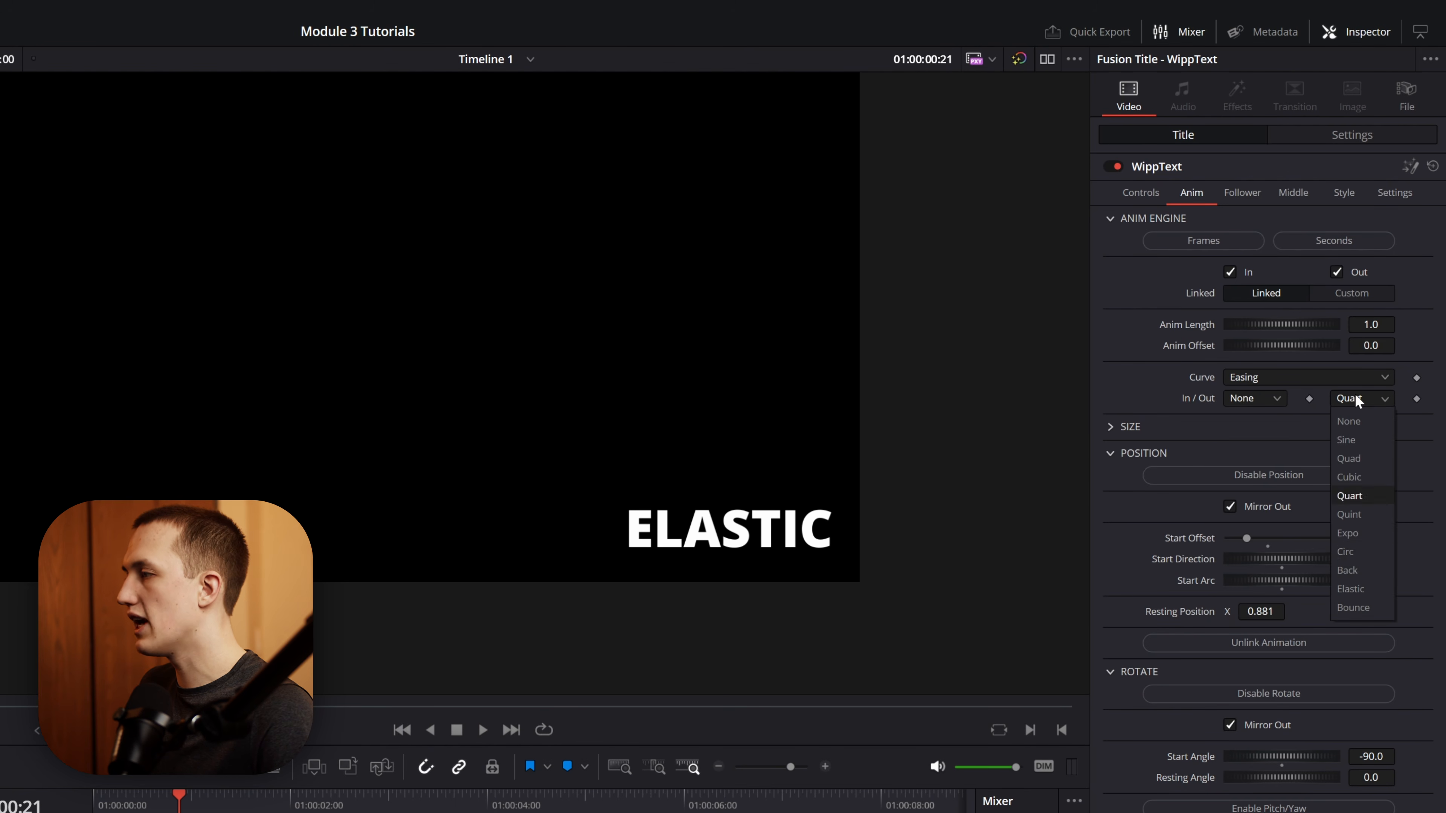
left_click(1350, 589)
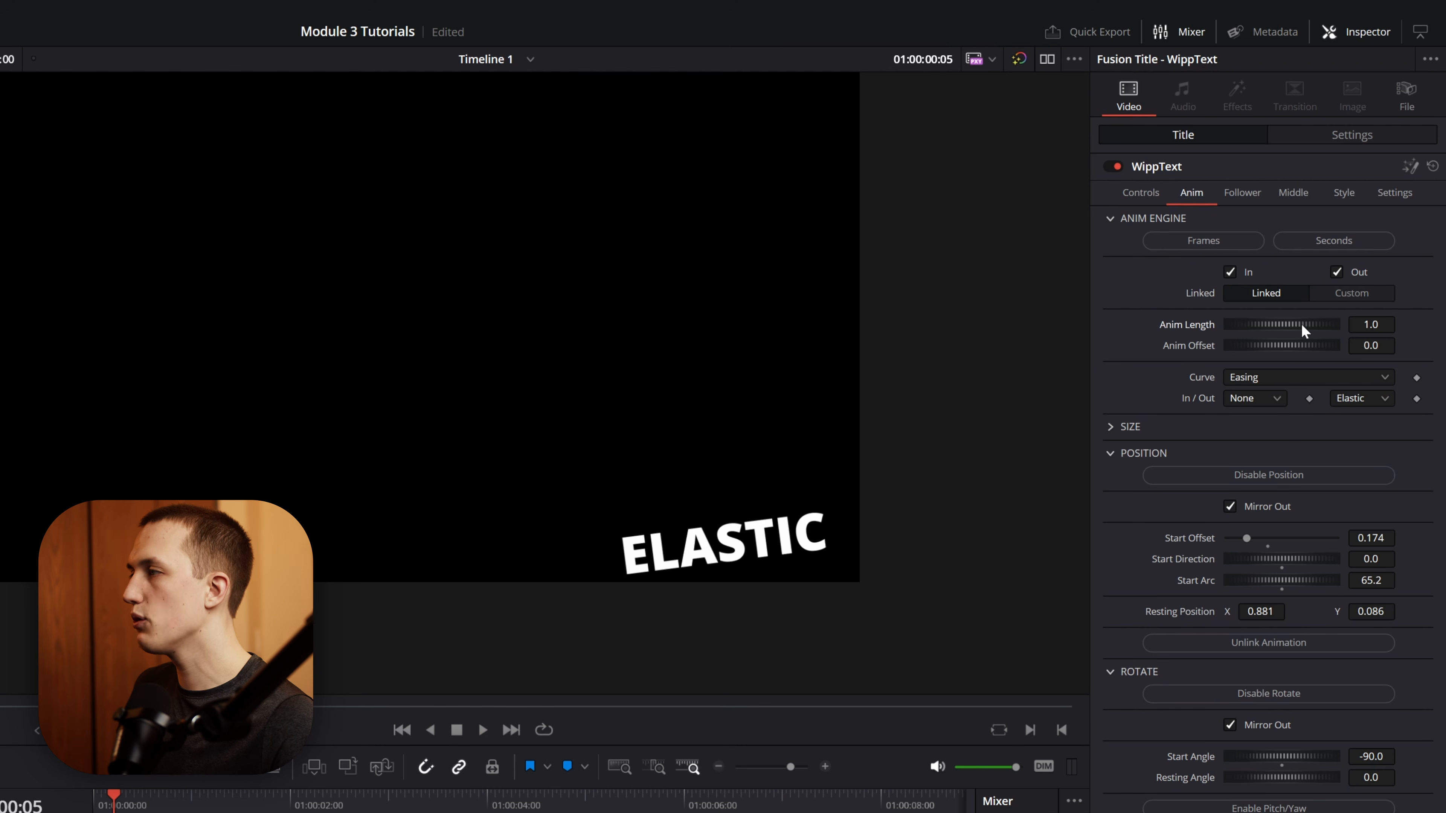
left_click_drag(1304, 327, 1356, 329)
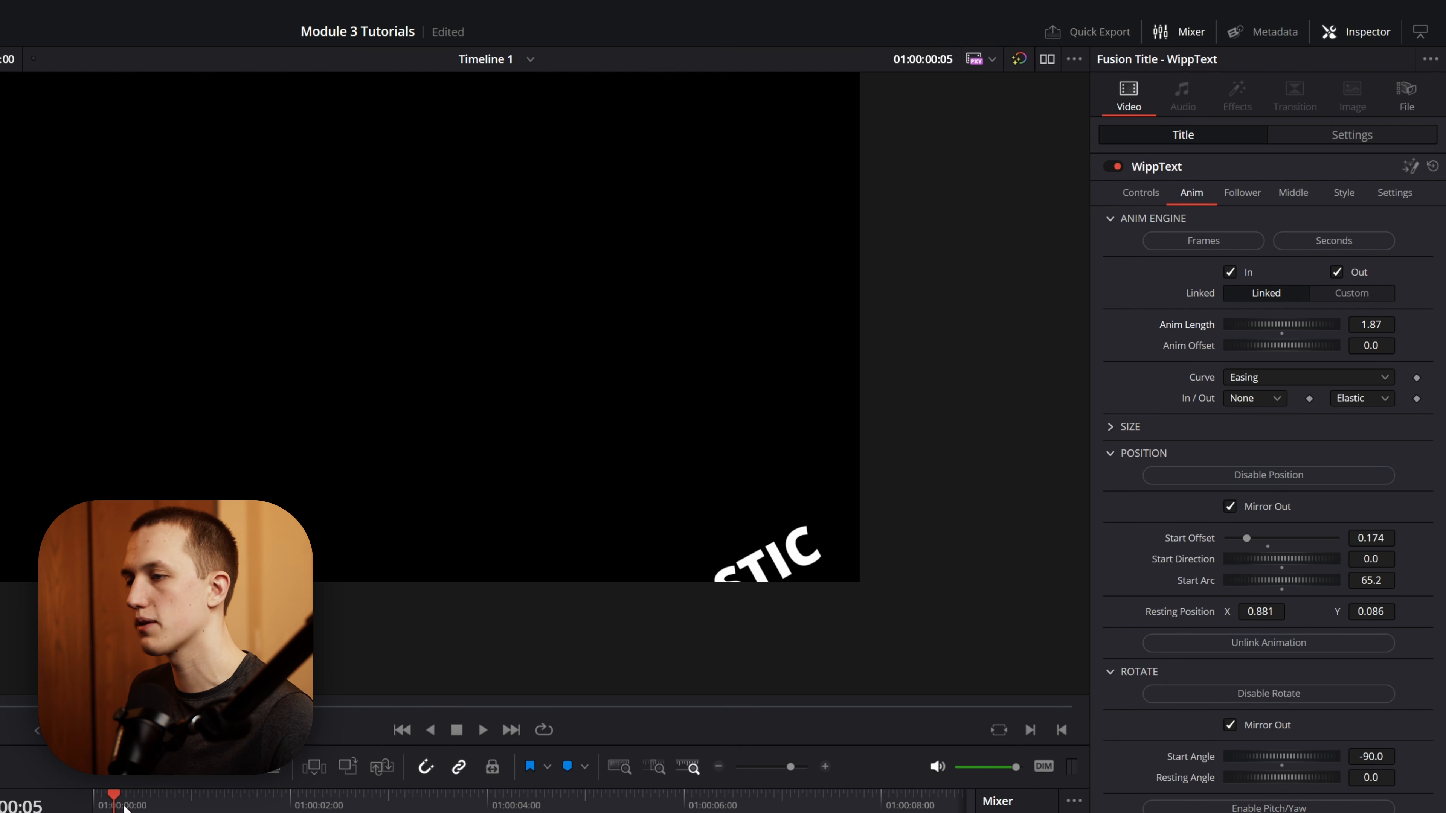
key("space")
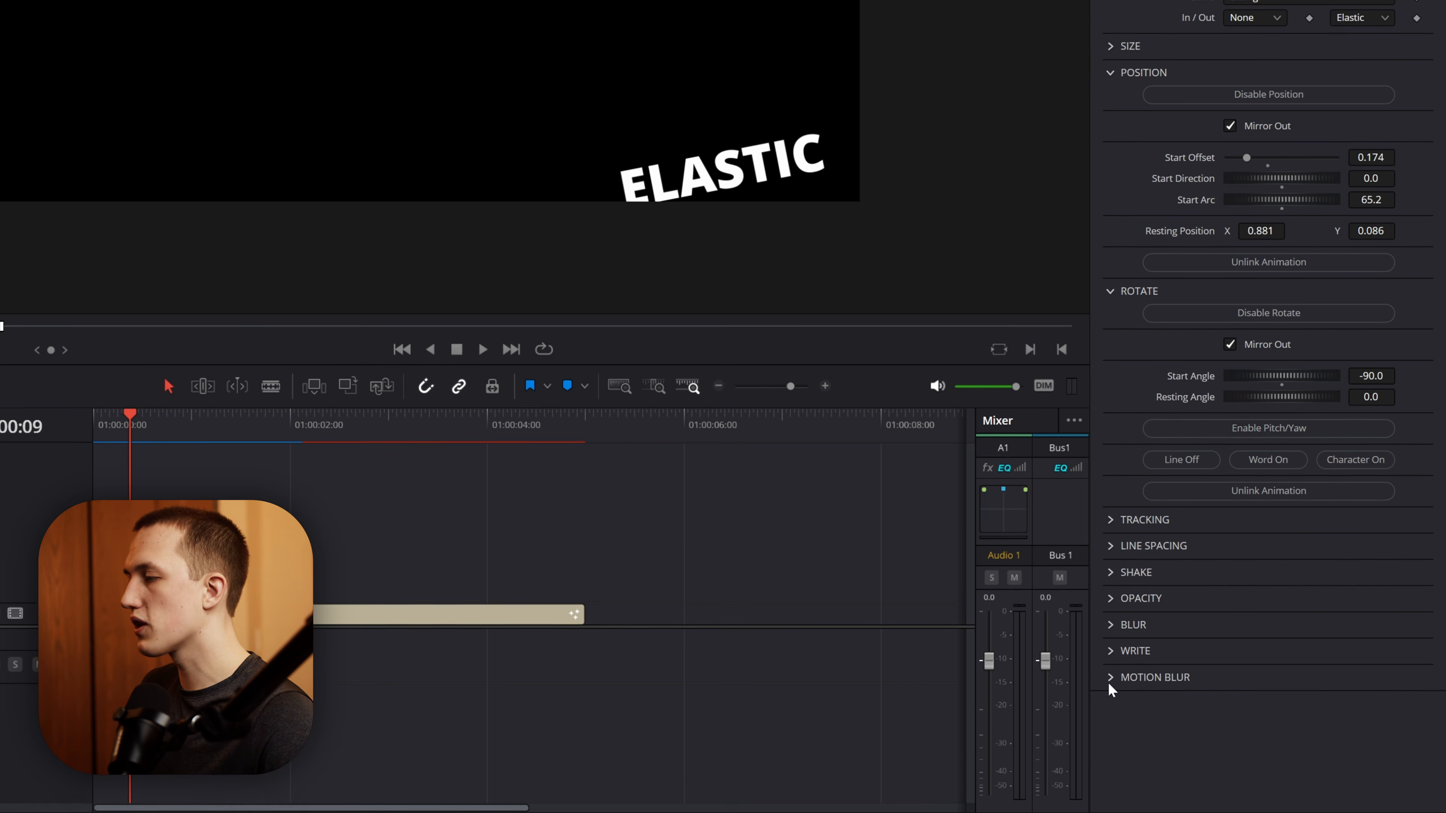
Enable motion blur on the title with quality 5 and shutter angle 180, and play it from the start
left_click(1124, 661)
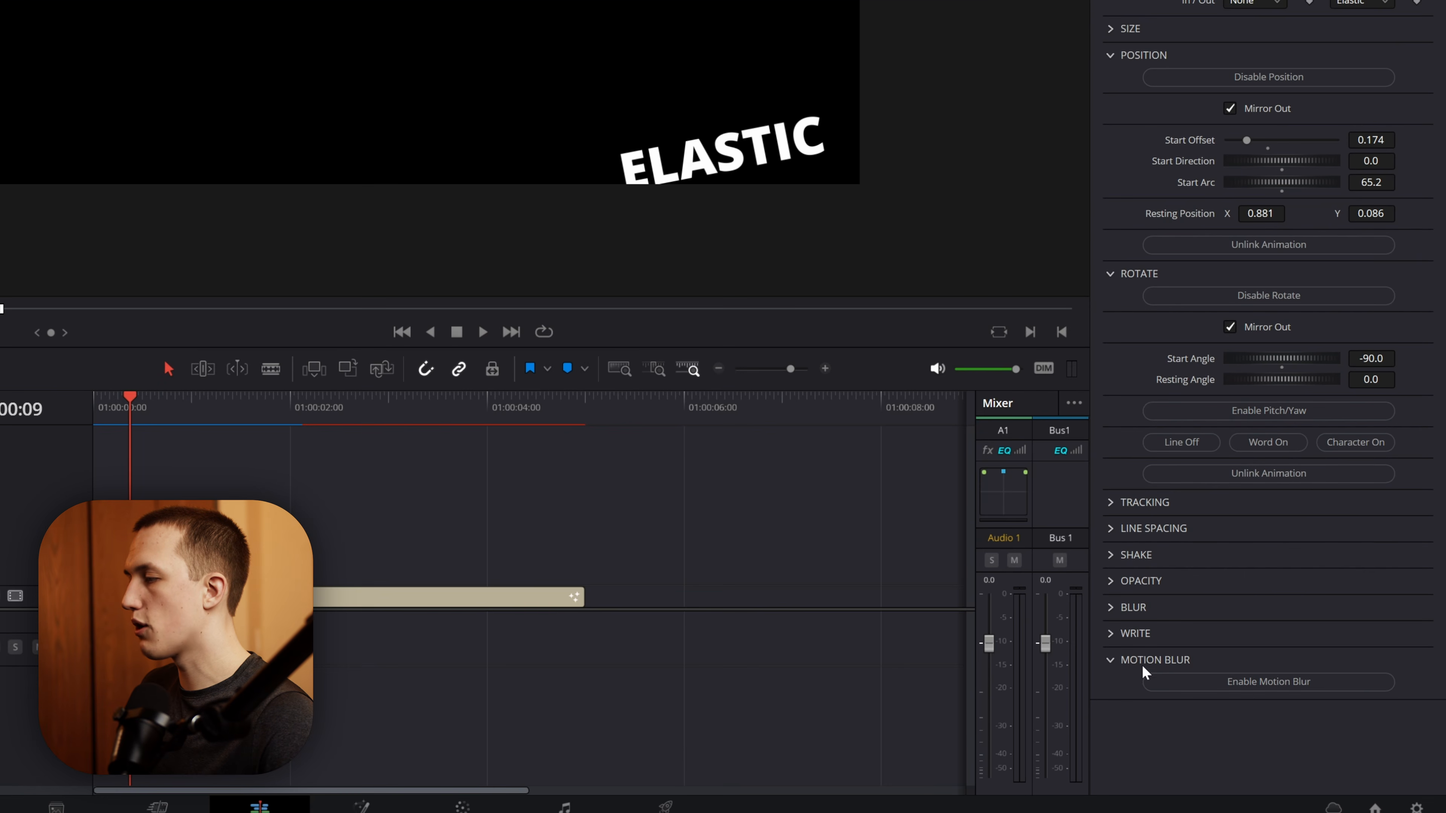
left_click(1248, 681)
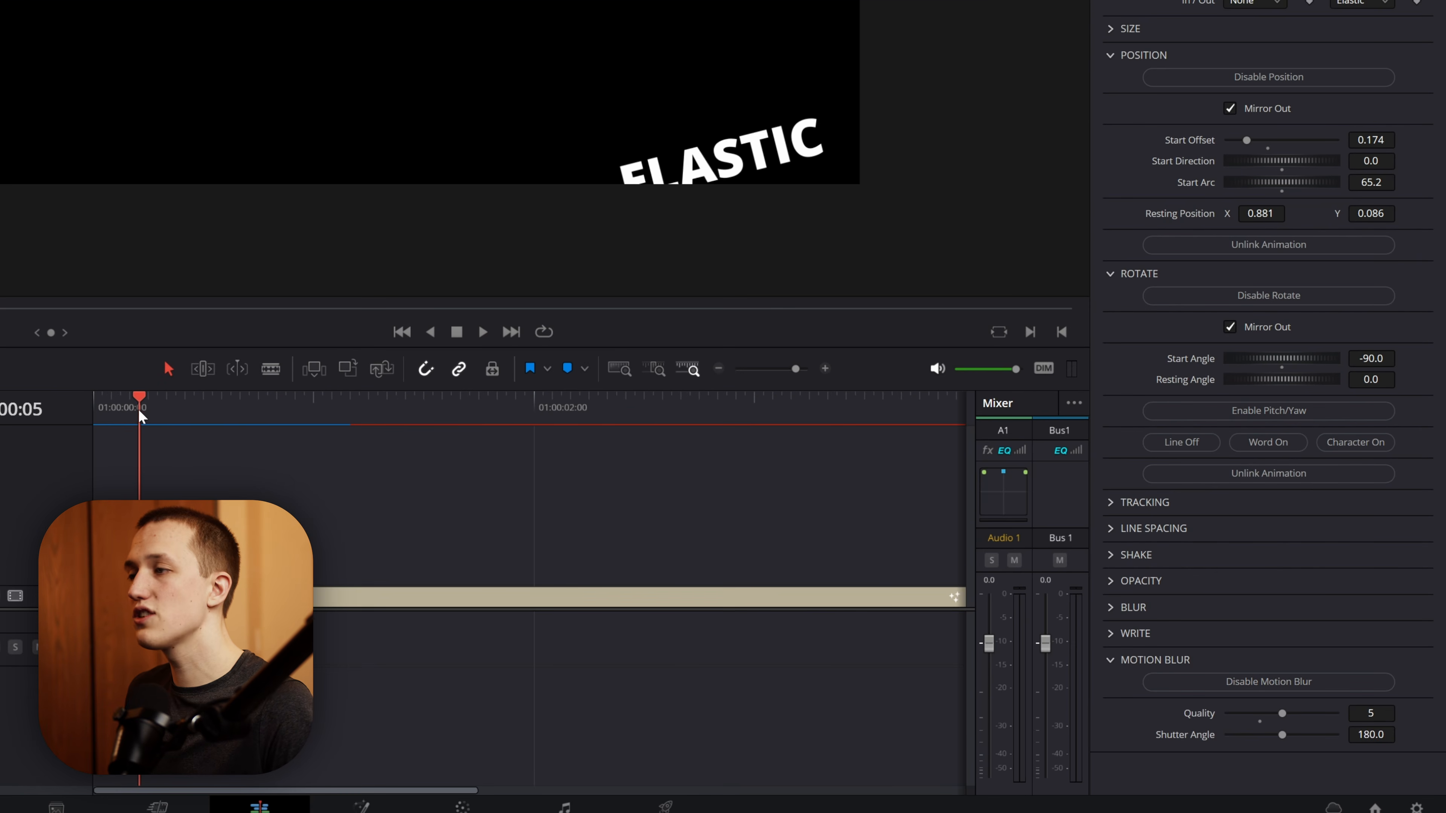
left_click_drag(138, 413, 92, 459)
key("space")
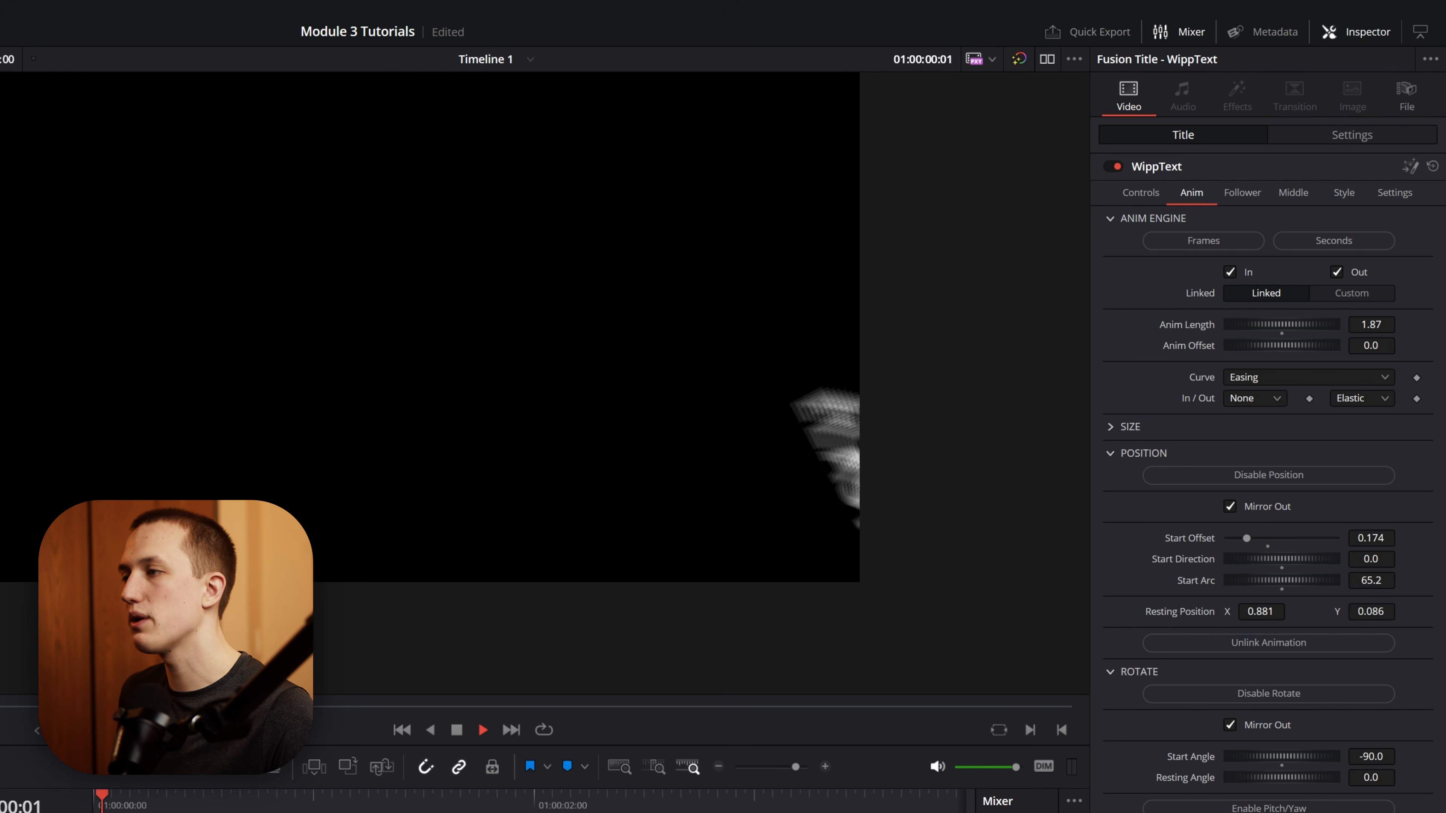